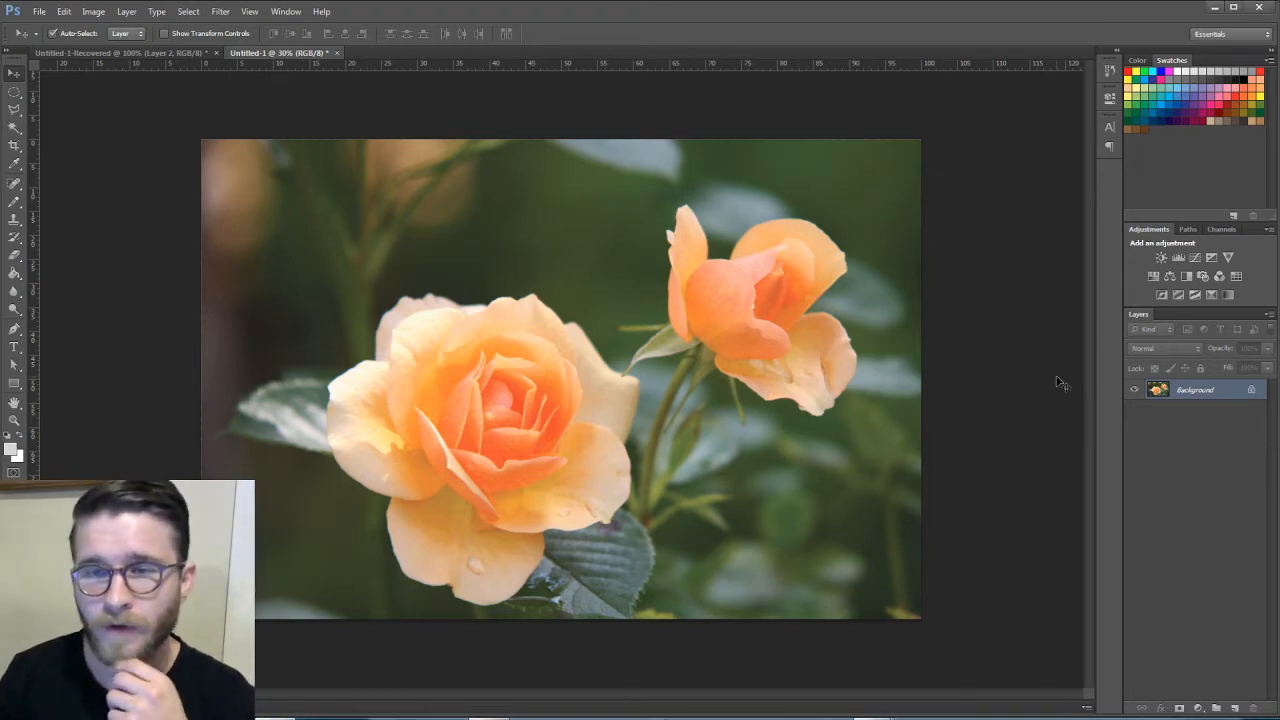
# Step: Add a gradient map adjustment above the rose photo and set its gradient's starting colour stop to black
pyautogui.click(1227, 297)
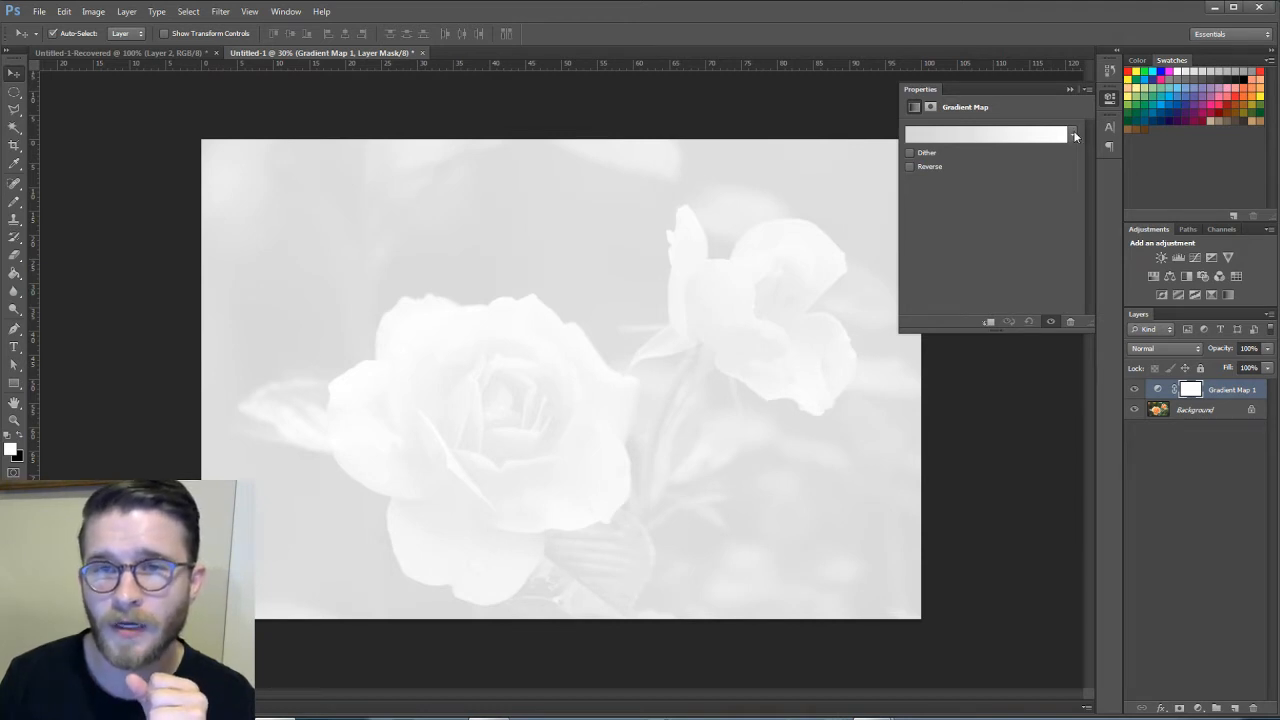
pyautogui.click(1011, 137)
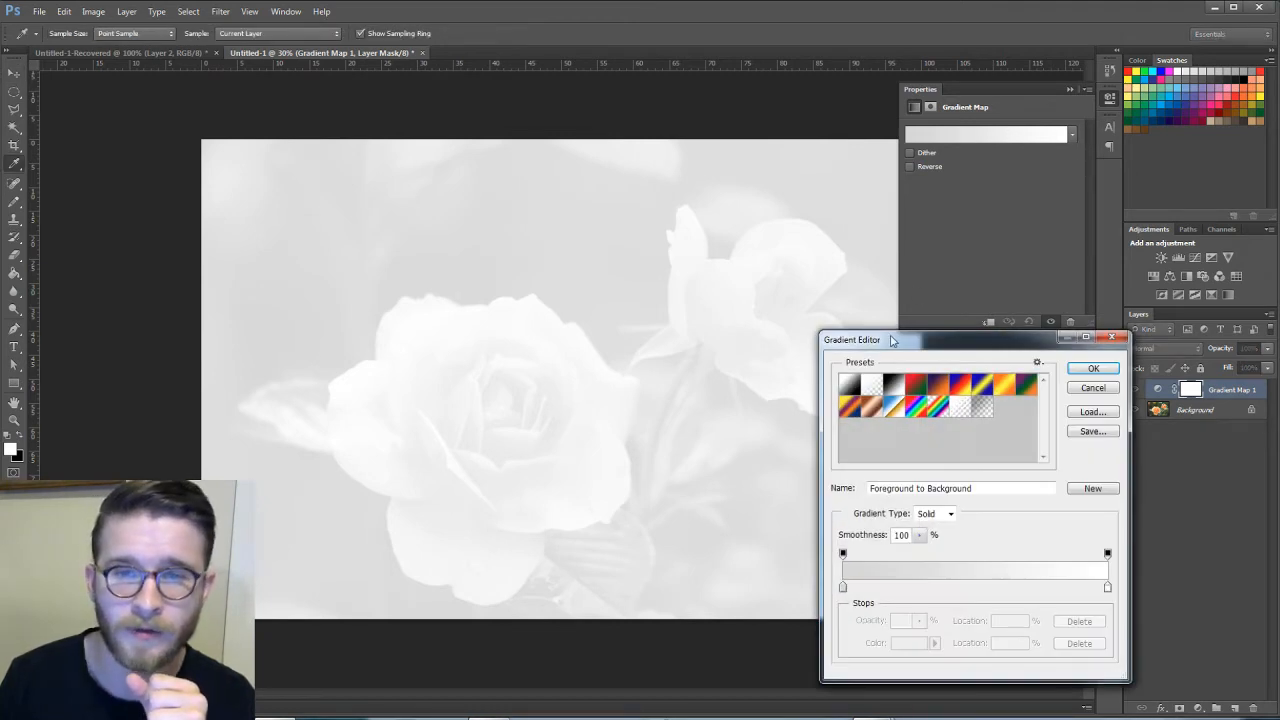
pyautogui.moveTo(895, 340); pyautogui.dragTo(743, 210)
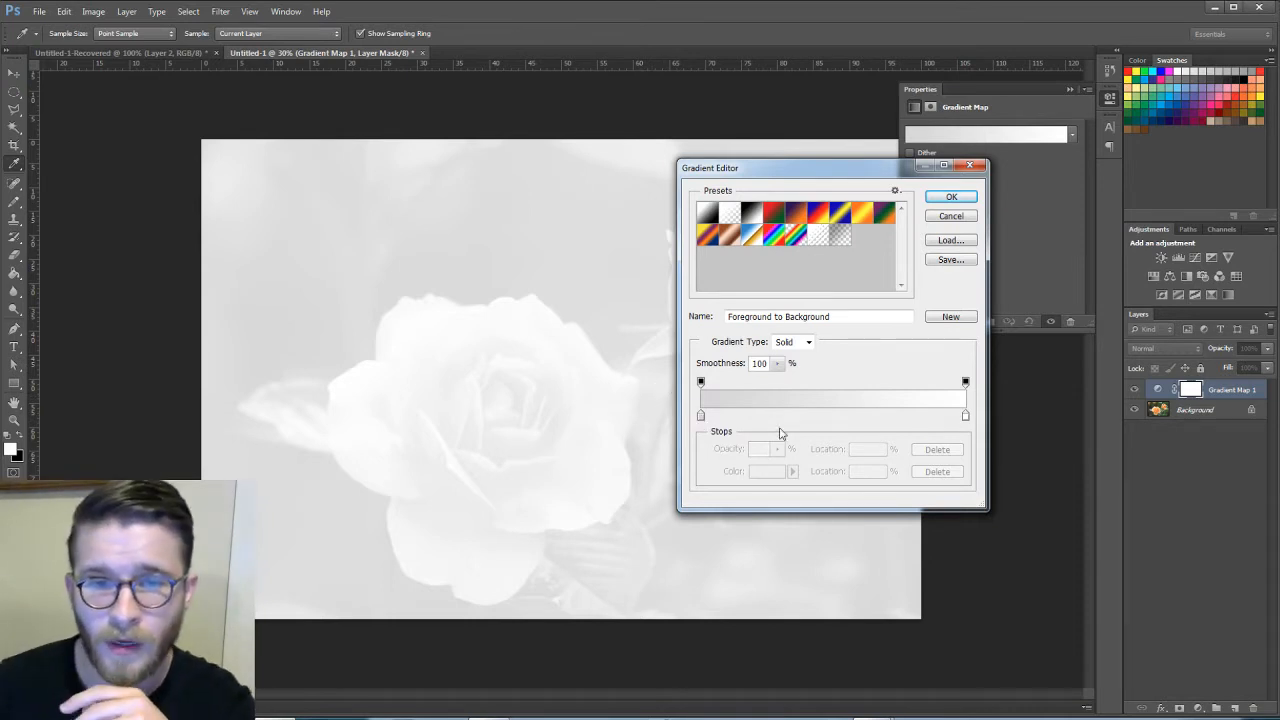
pyautogui.moveTo(702, 418)
pyautogui.mouseDown()
pyautogui.moveTo(713, 421)
pyautogui.moveTo(691, 424)
pyautogui.mouseUp()
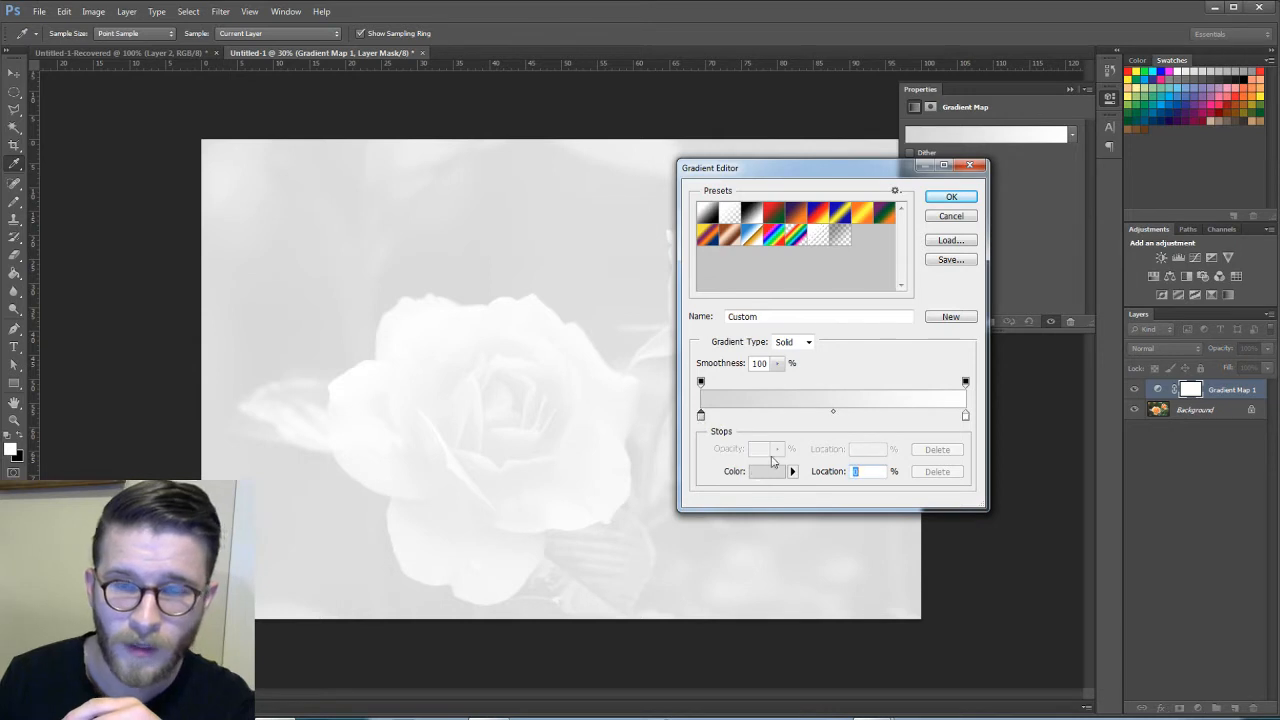
pyautogui.click(1250, 73)
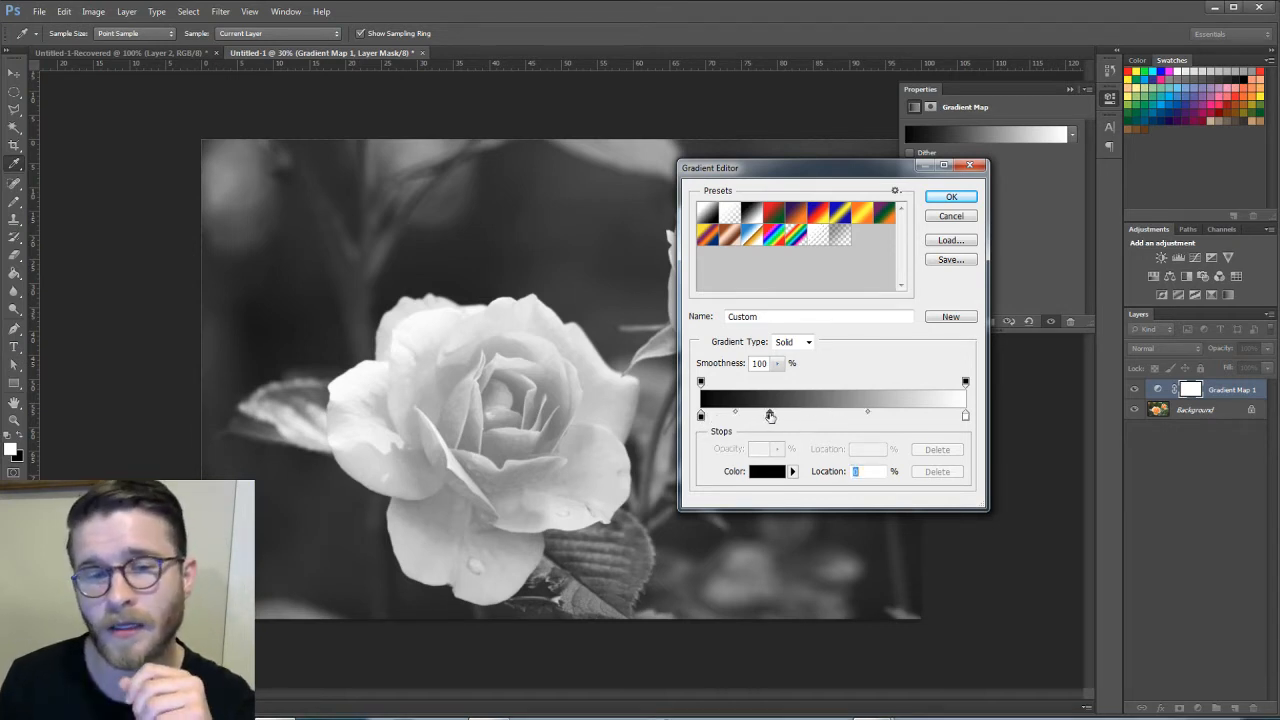
# Step: Add three colour stops to the gradient: cyan-blue at 25%, magenta-pink at 50% and yellow at 75%
pyautogui.click(770, 416)
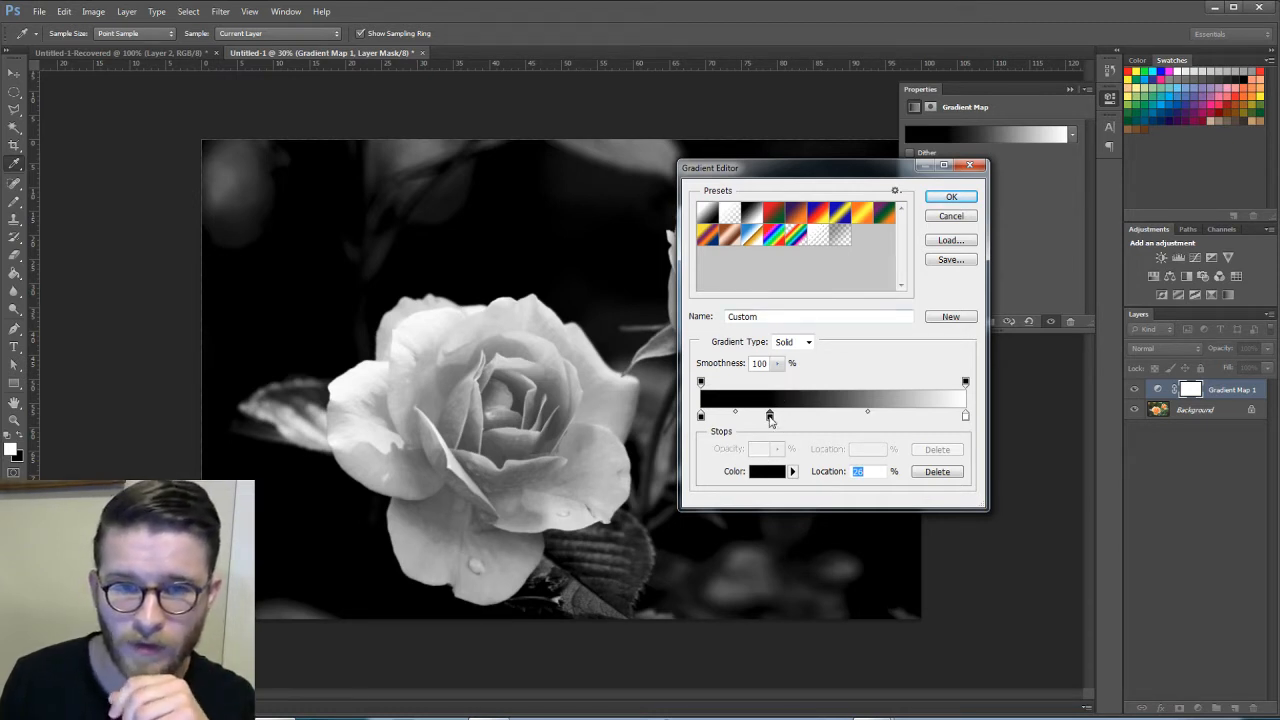
pyautogui.moveTo(770, 417); pyautogui.dragTo(768, 421)
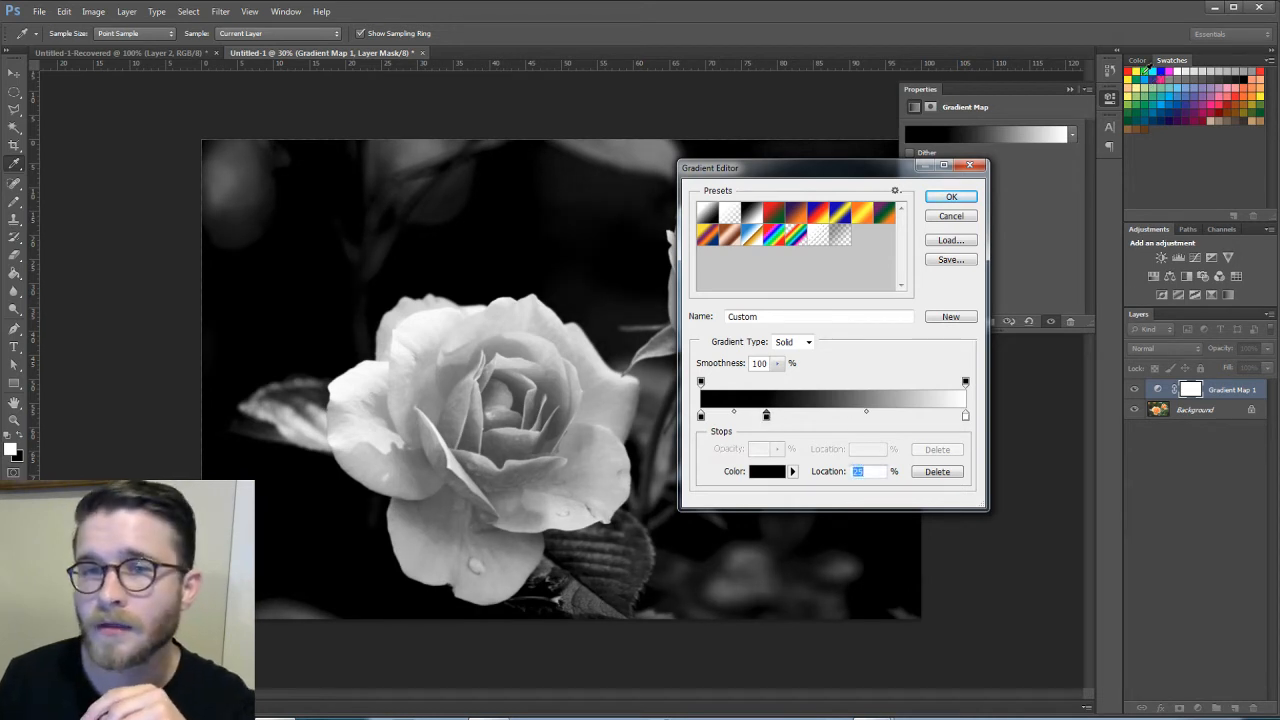
pyautogui.click(1149, 77)
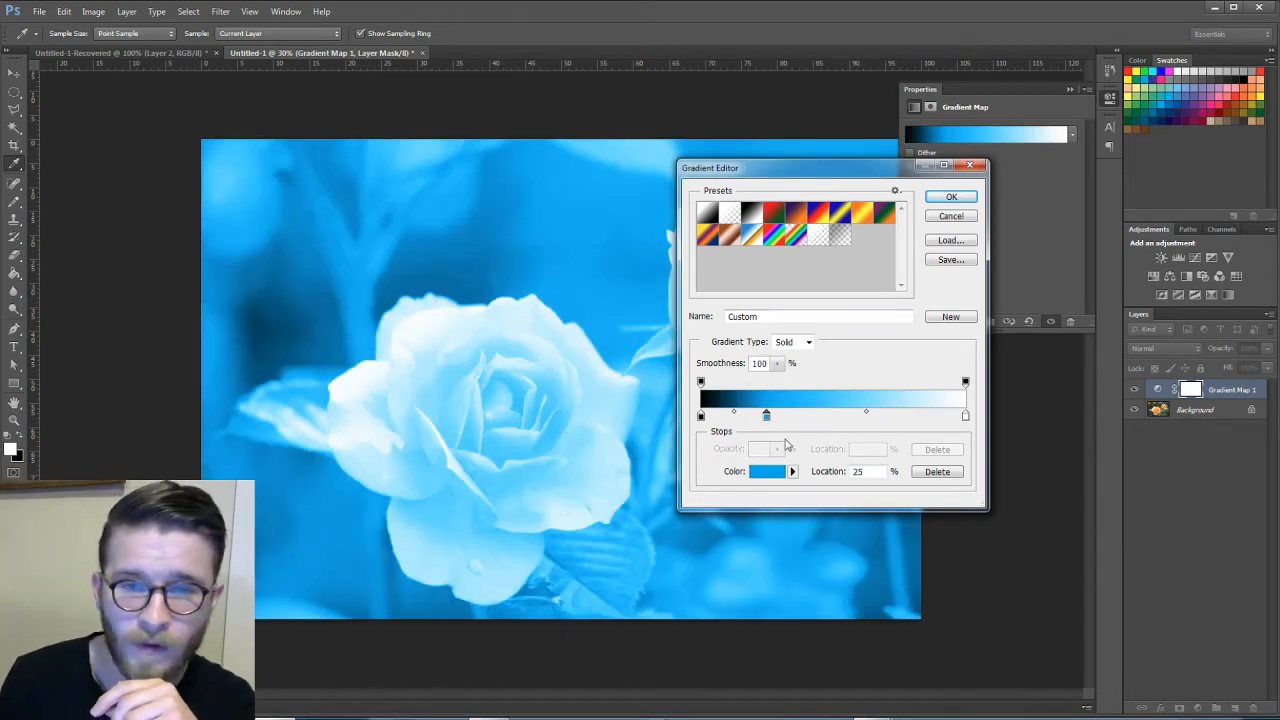
pyautogui.click(830, 418)
pyautogui.moveTo(831, 418); pyautogui.dragTo(834, 418)
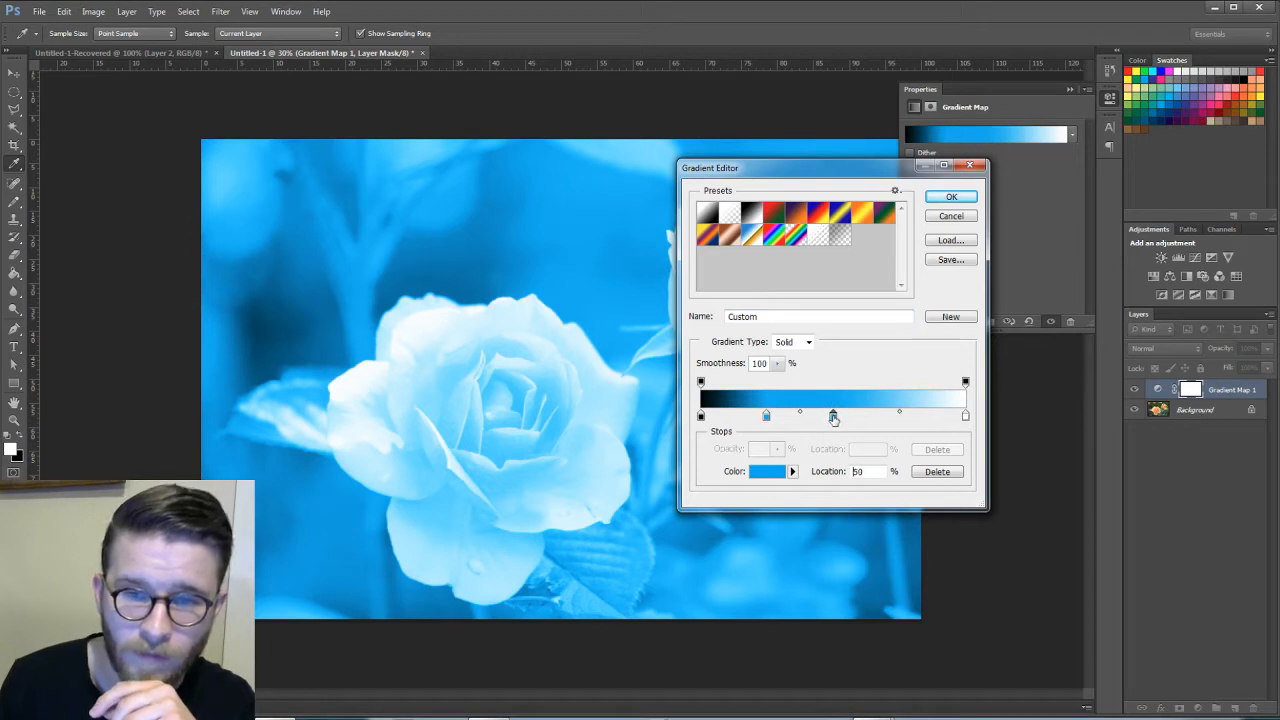
pyautogui.click(1164, 73)
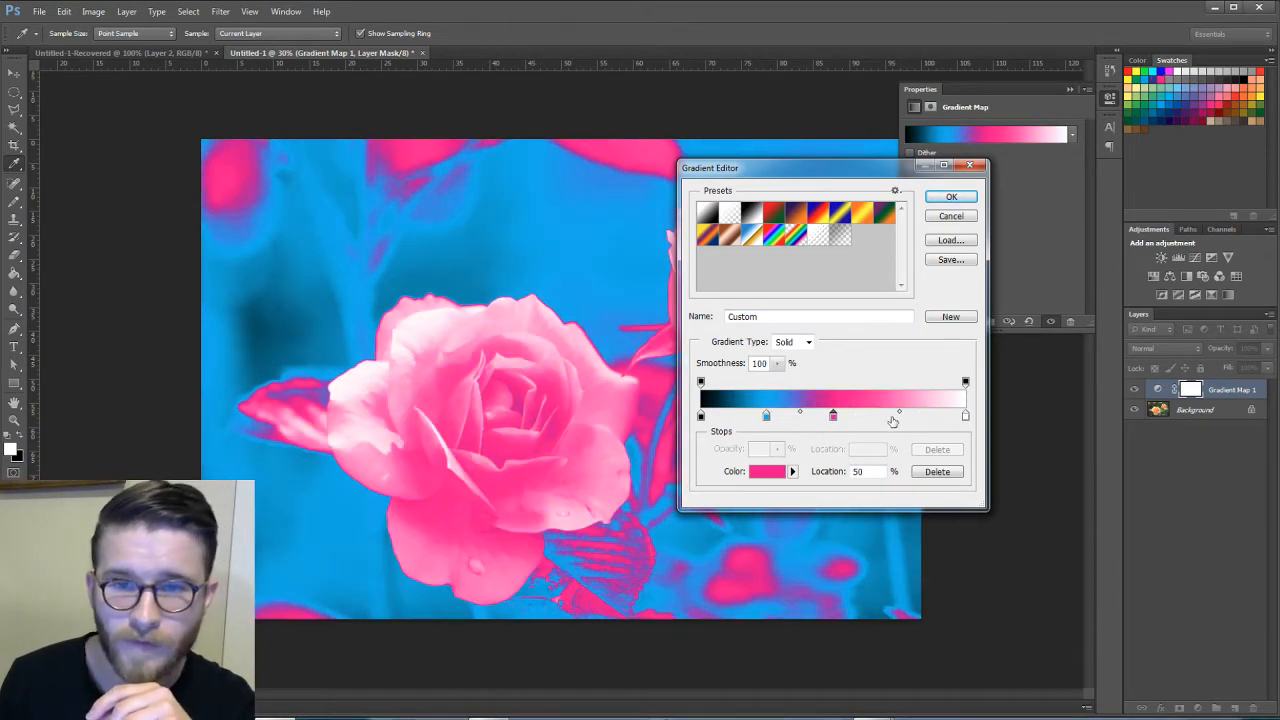
pyautogui.click(885, 417)
pyautogui.moveTo(885, 417); pyautogui.dragTo(900, 416)
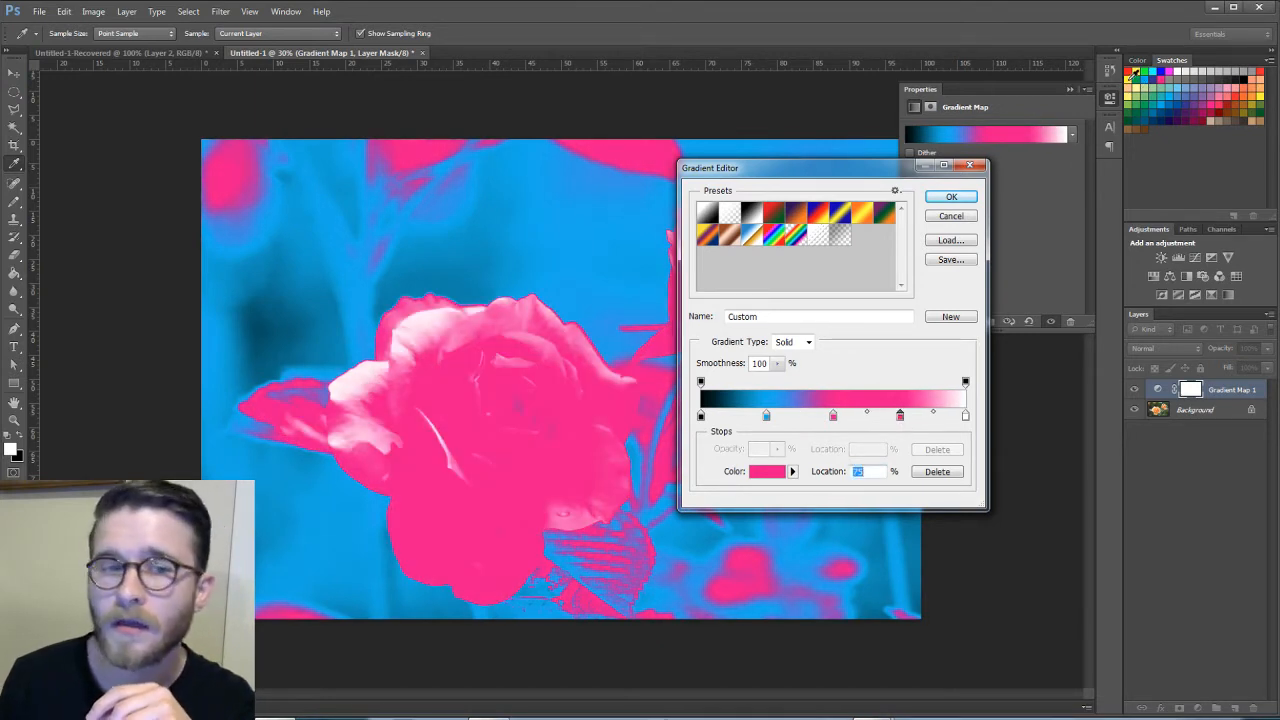
pyautogui.click(1135, 74)
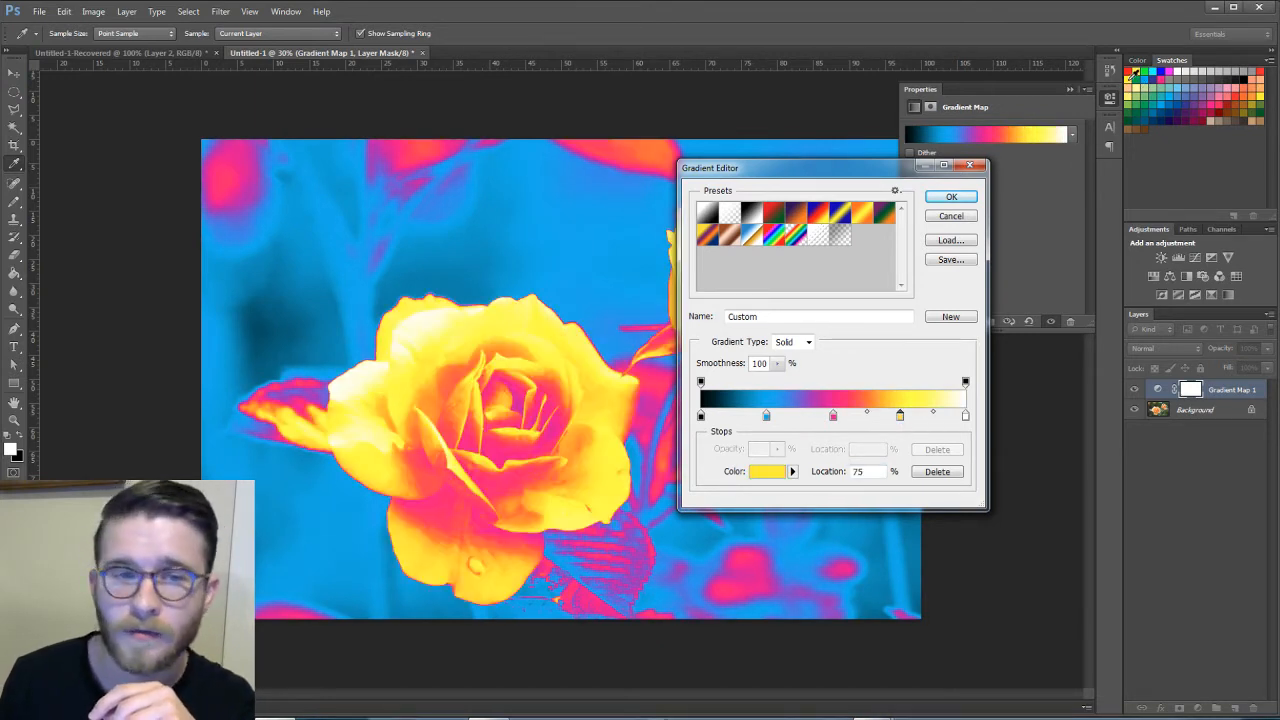
# Step: Name the gradient CMYK1 and save it as a new preset
pyautogui.doubleClick(873, 316)
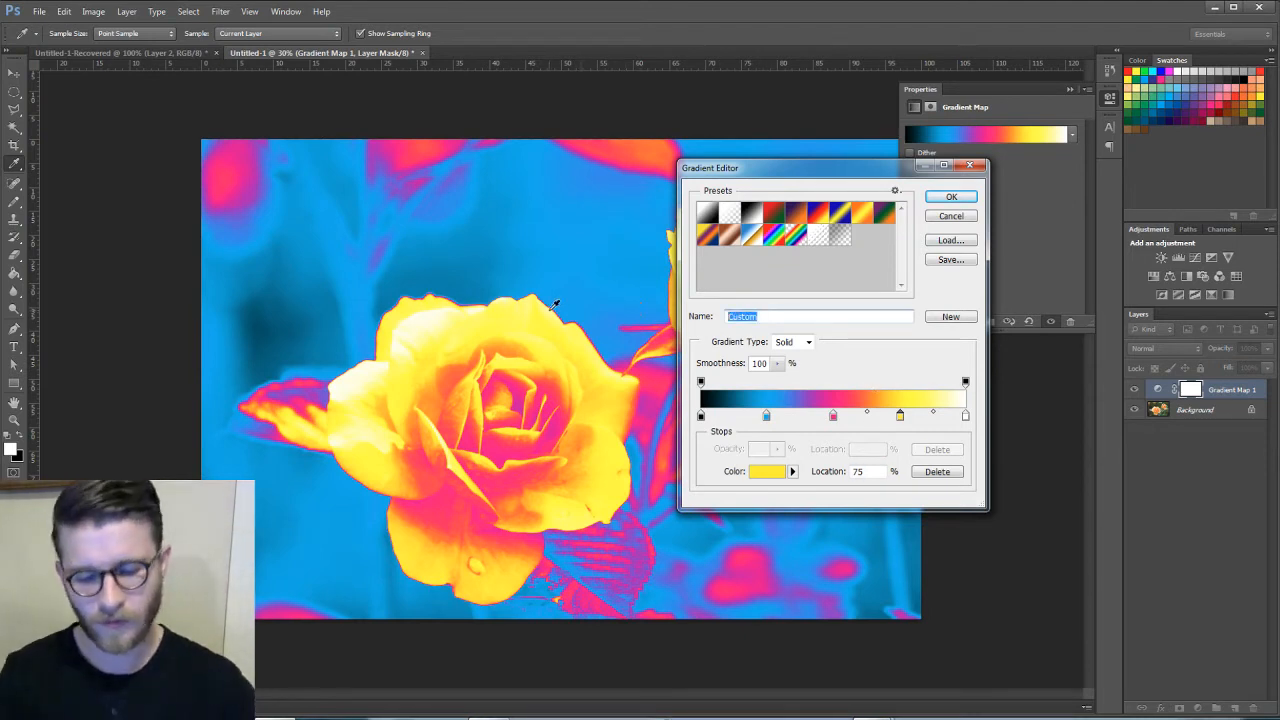
pyautogui.write('CMYK1')
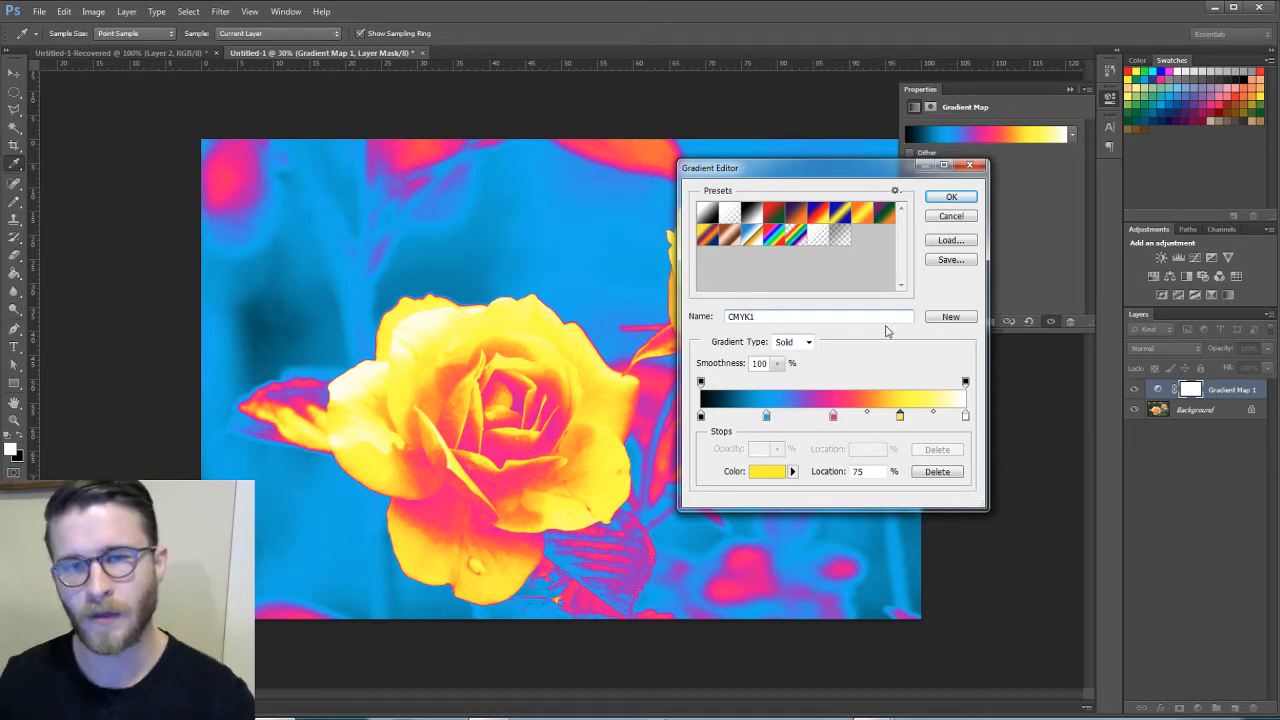
pyautogui.click(945, 317)
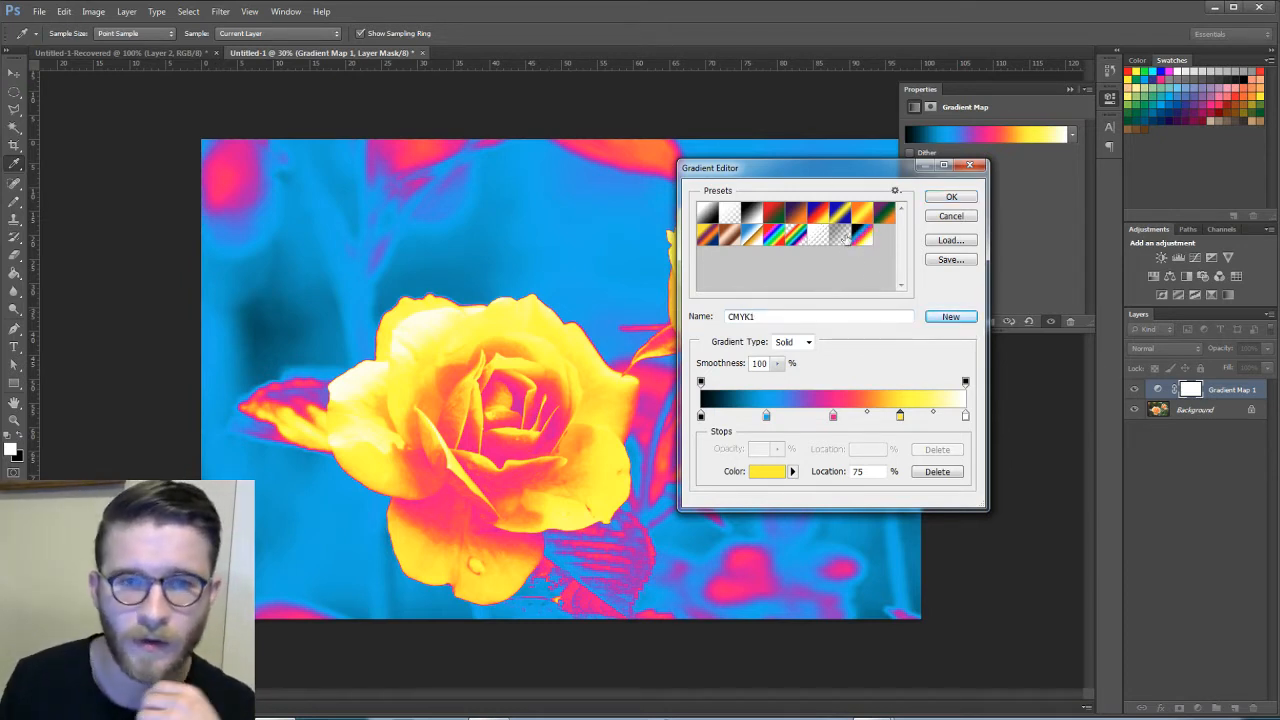
# Step: Fine-tune the gradient with the blue stop at 35%, the pink stop at 57% and the yellow stop slightly darker than 75%, and apply it
pyautogui.moveTo(806, 177); pyautogui.dragTo(1028, 353)
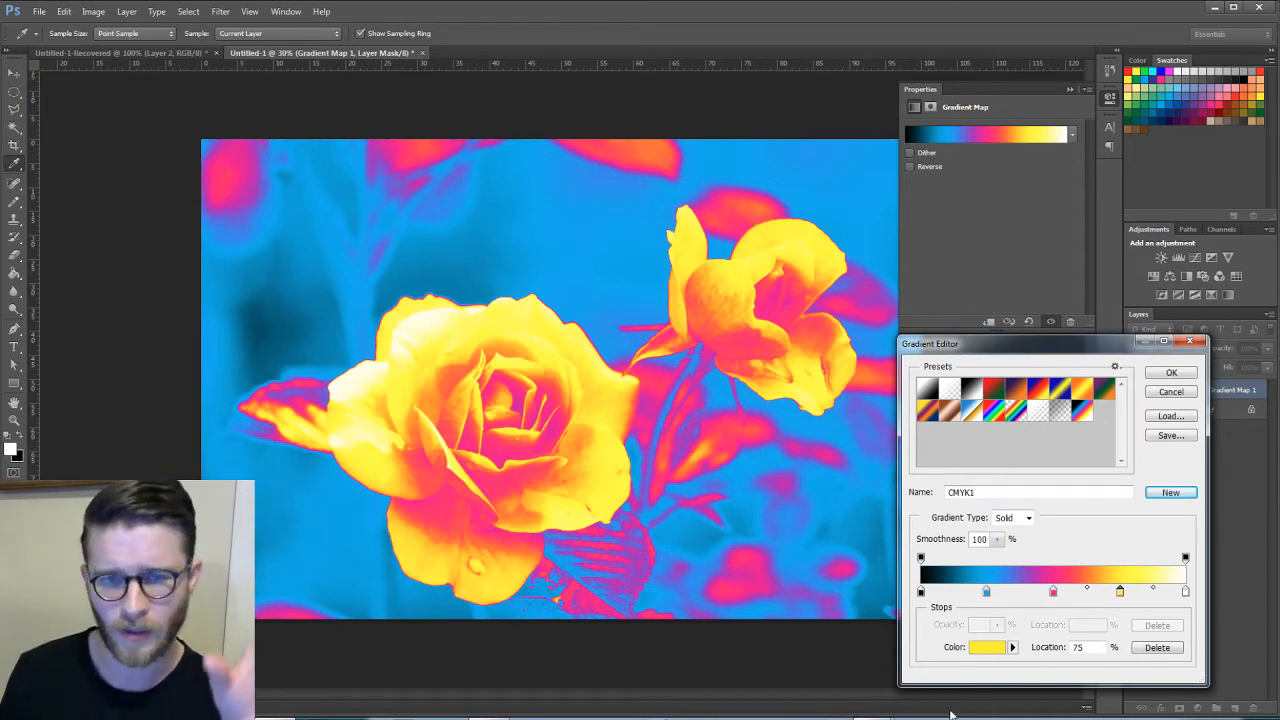
pyautogui.moveTo(987, 592); pyautogui.dragTo(1009, 596)
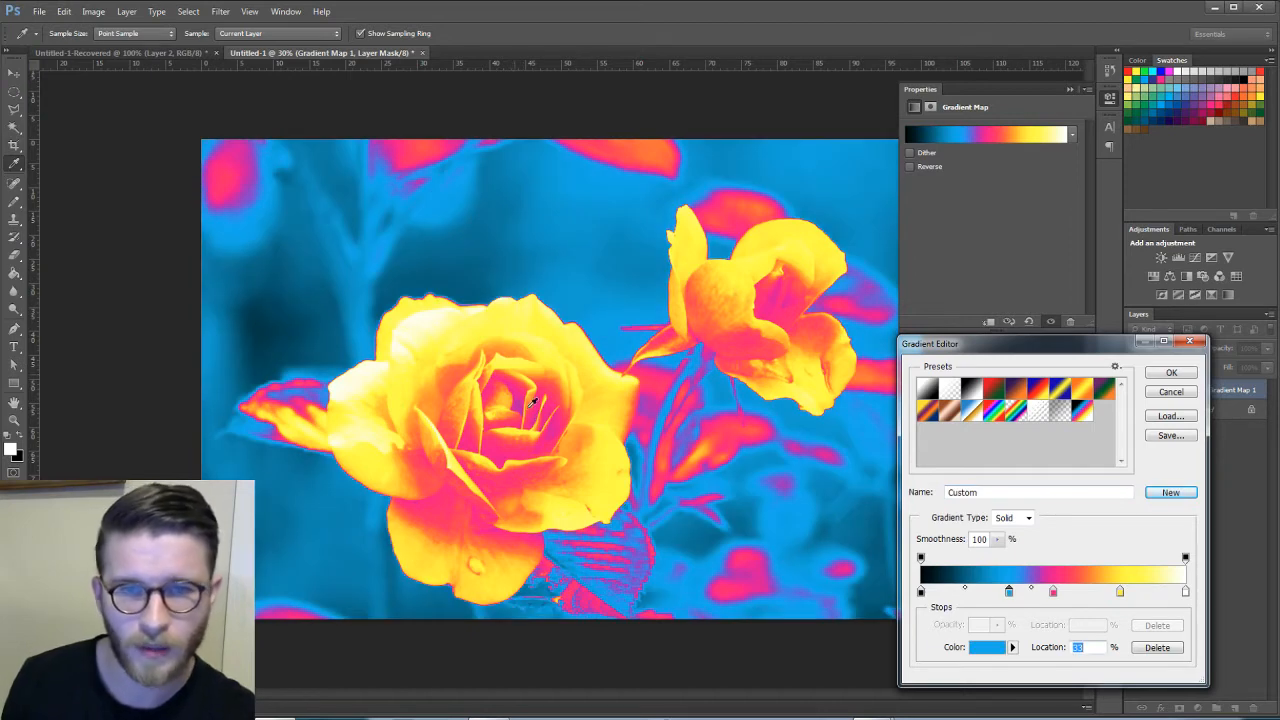
pyautogui.moveTo(1090, 343); pyautogui.dragTo(1066, 331)
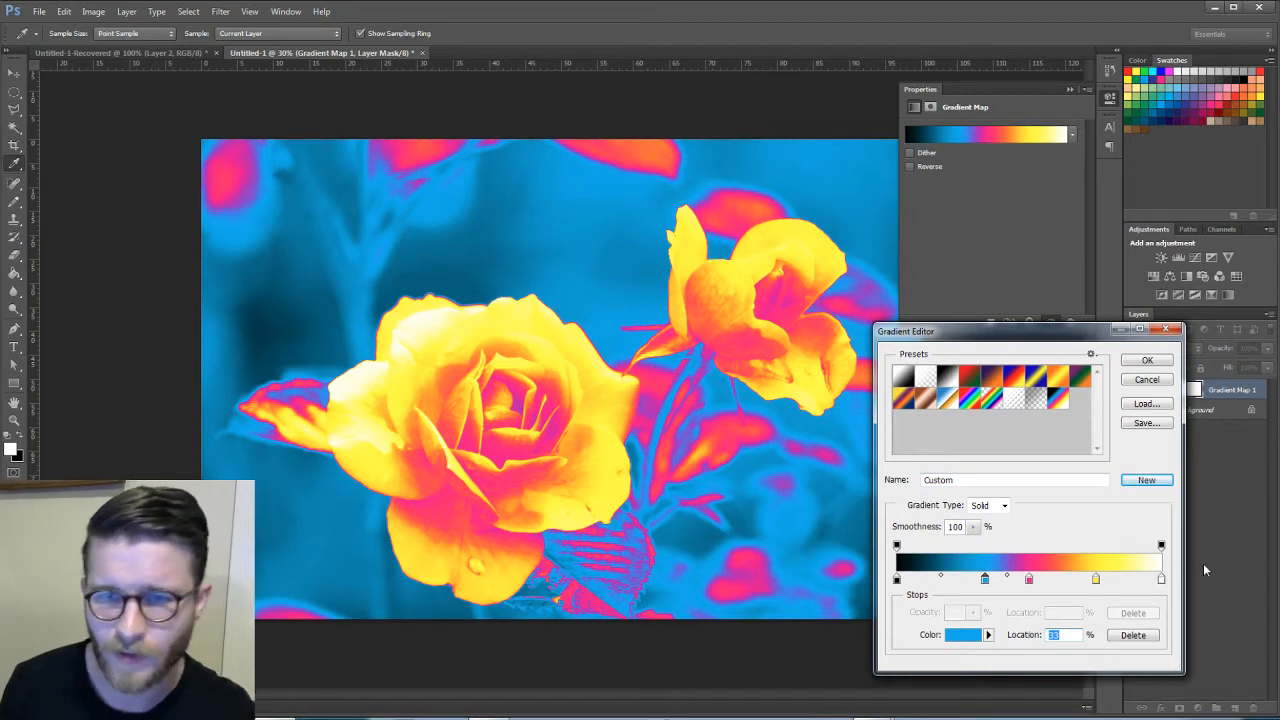
pyautogui.click(1096, 580)
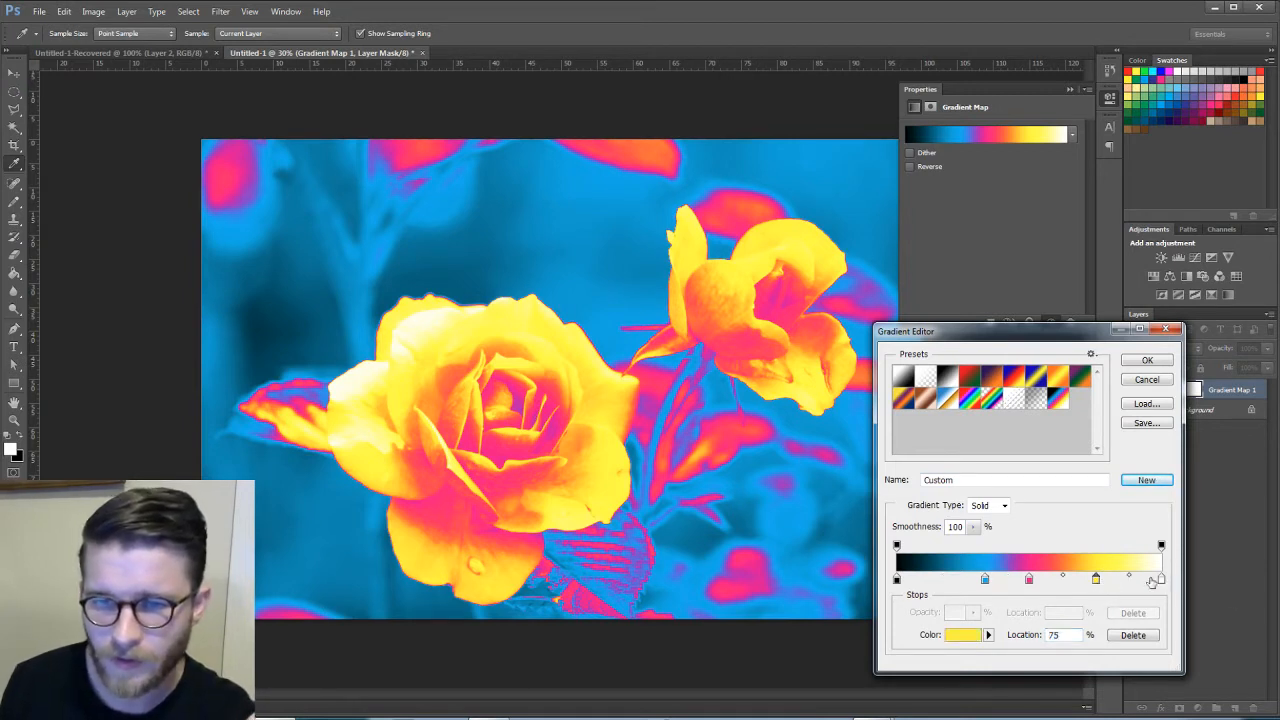
pyautogui.moveTo(1096, 580)
pyautogui.mouseDown()
pyautogui.moveTo(1077, 580)
pyautogui.moveTo(1118, 577)
pyautogui.mouseUp()
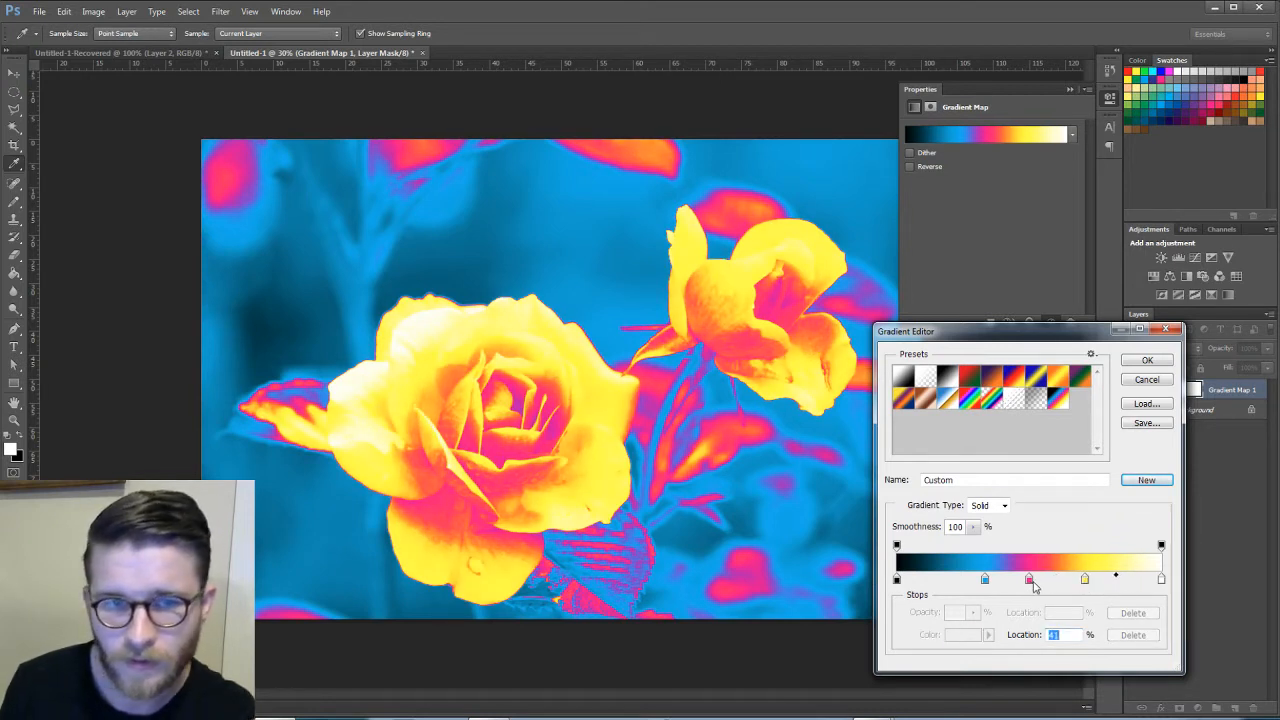
pyautogui.moveTo(1031, 582); pyautogui.dragTo(1048, 583)
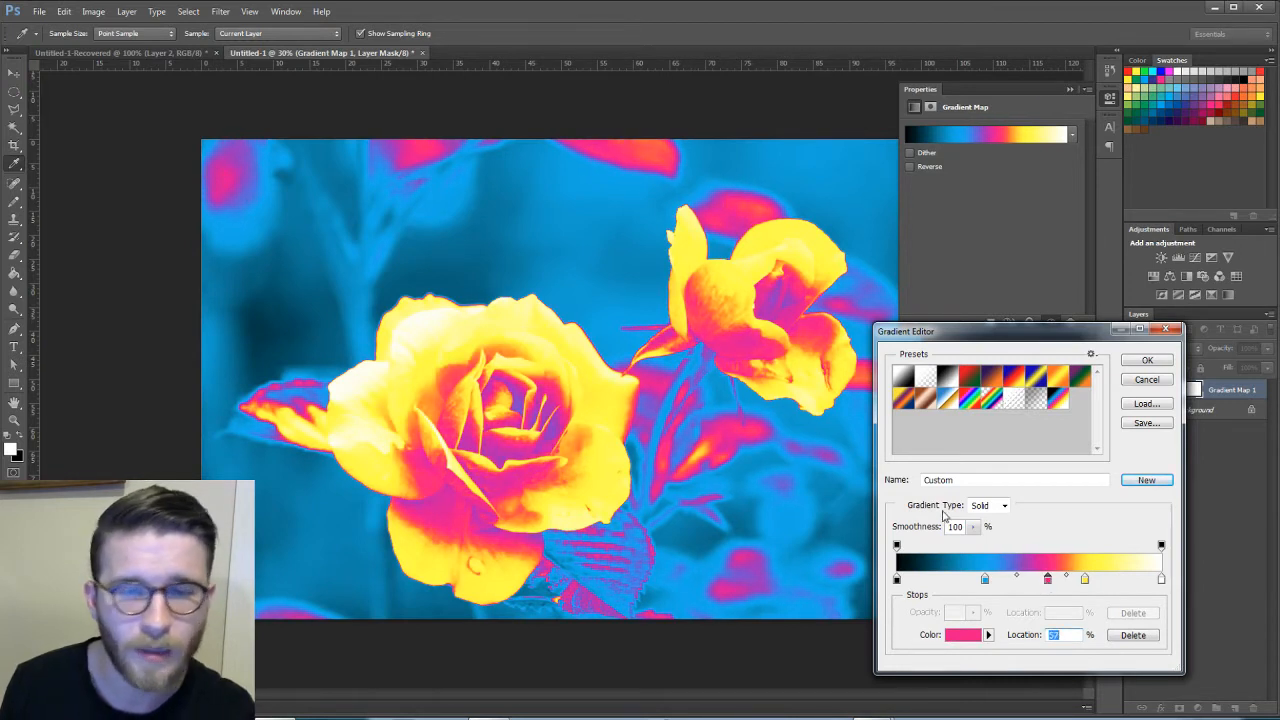
pyautogui.moveTo(986, 584); pyautogui.dragTo(992, 585)
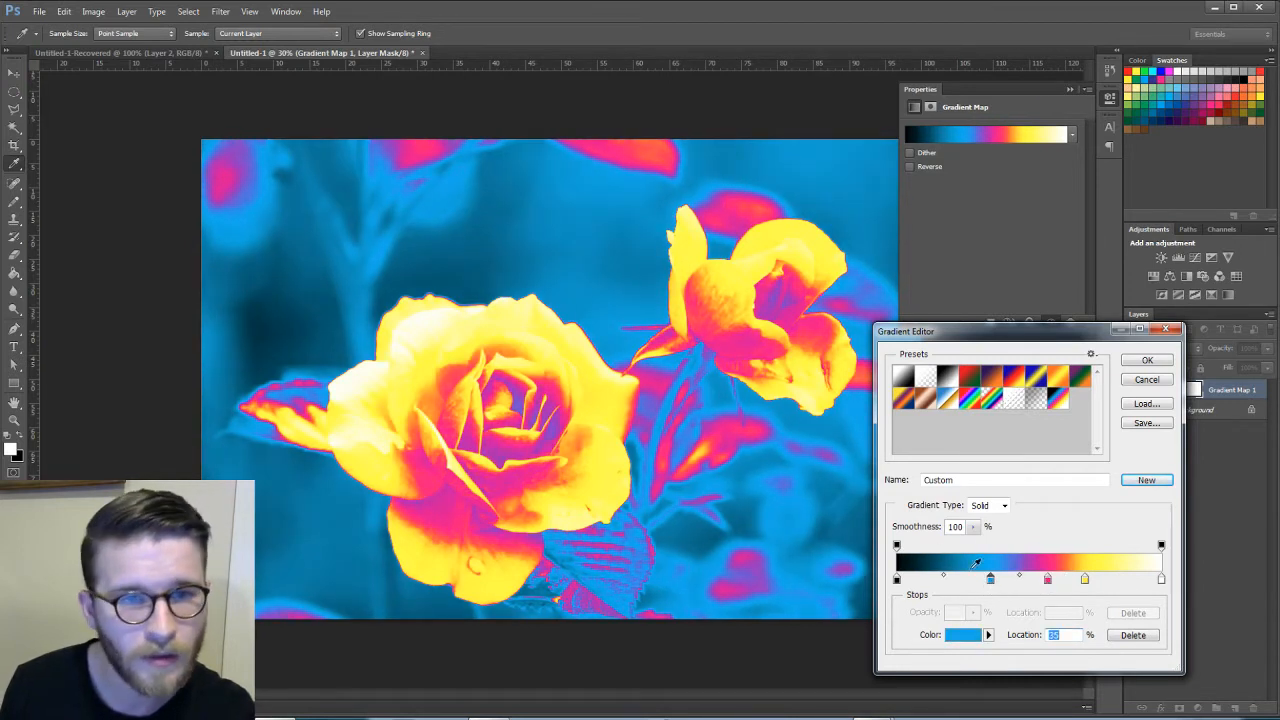
pyautogui.click(1147, 360)
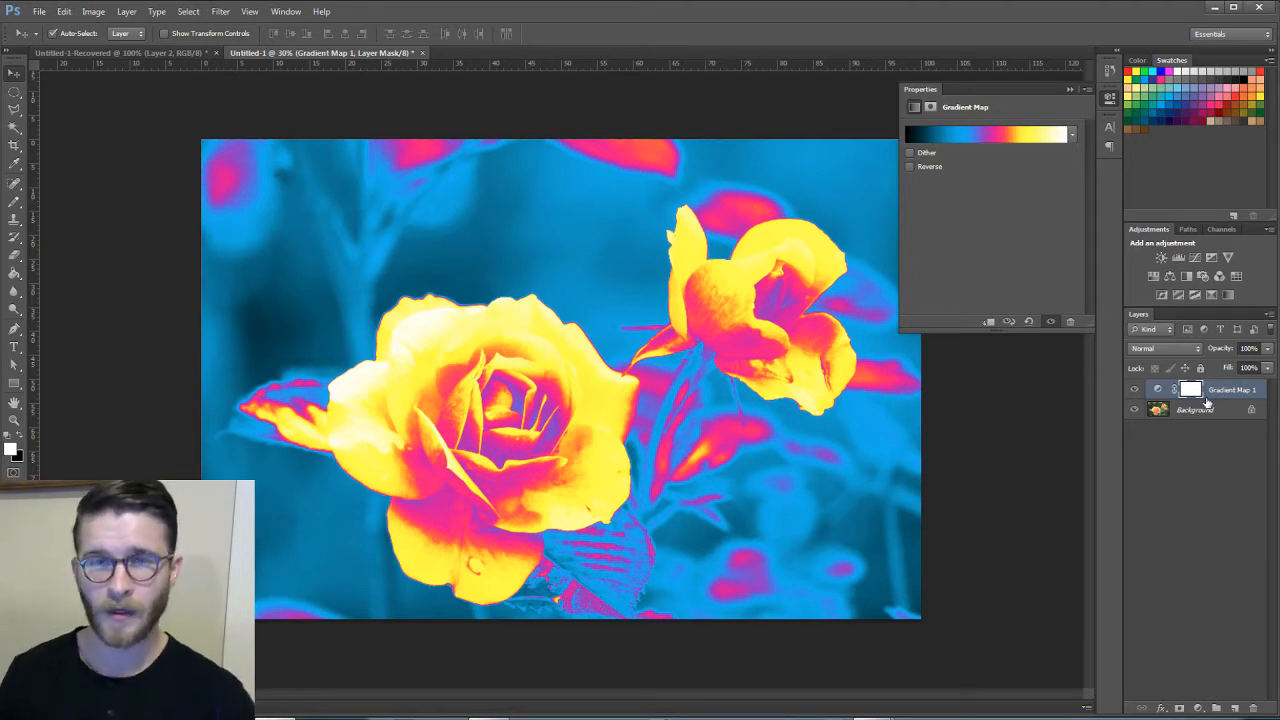
# Step: Select the Gradient Map 1 layer and compare the image with its effect hidden and shown
pyautogui.click(1187, 467)
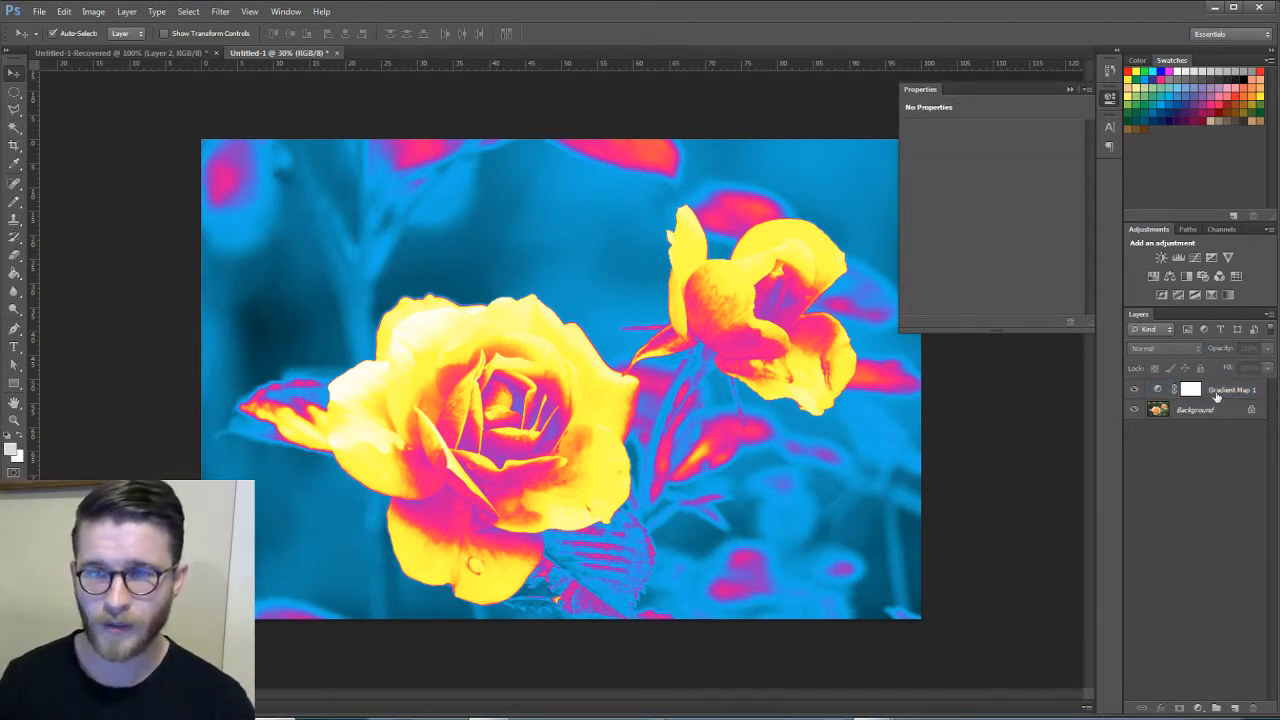
pyautogui.click(1211, 394)
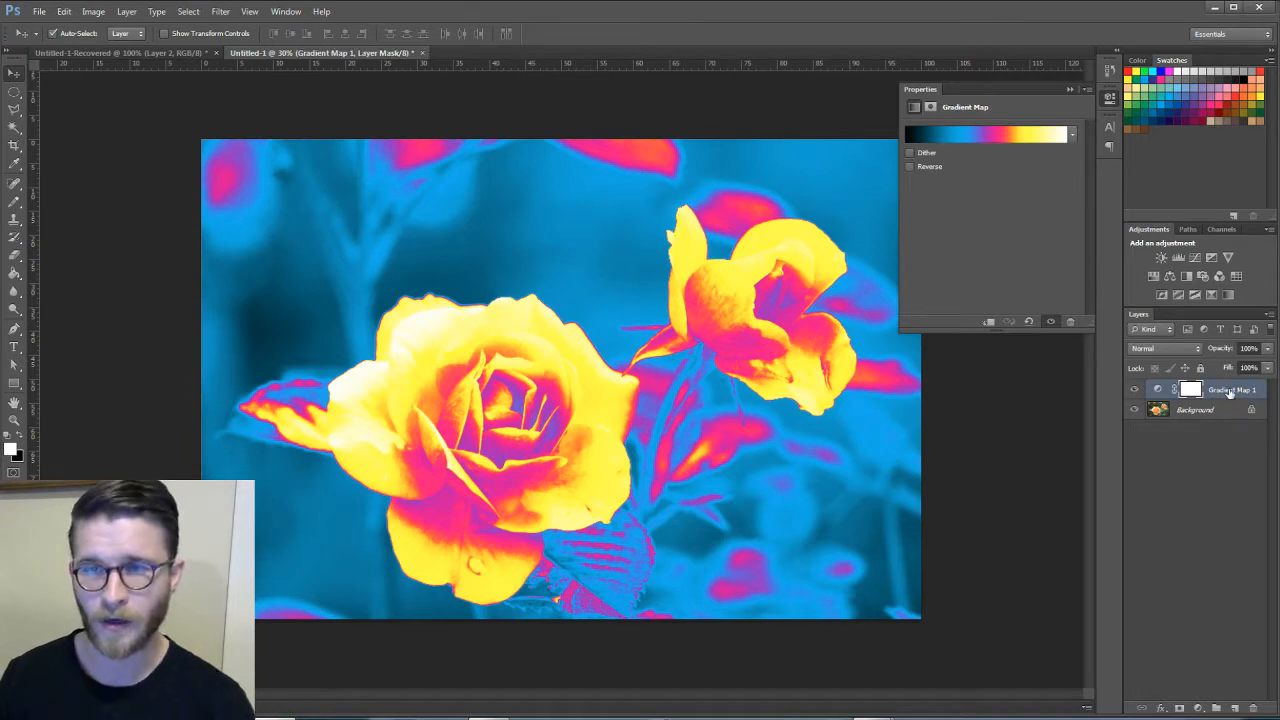
pyautogui.click(1135, 391)
pyautogui.click(1135, 391)
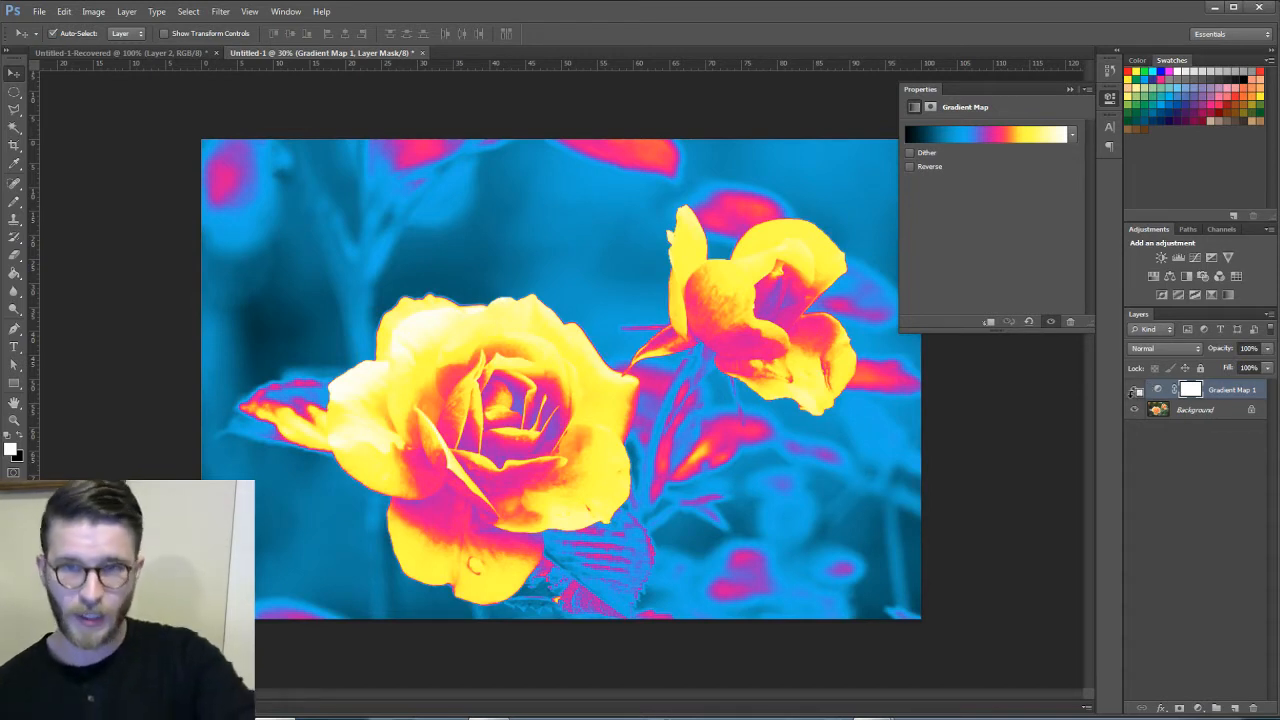
# Step: Stamp all visible layers into a new top layer and convert the document to CMYK Color without flattening
pyautogui.hotkey('ctrl', 'shift', 'alt', 'n')
pyautogui.hotkey('ctrl', 'shift', 'alt', 'e')
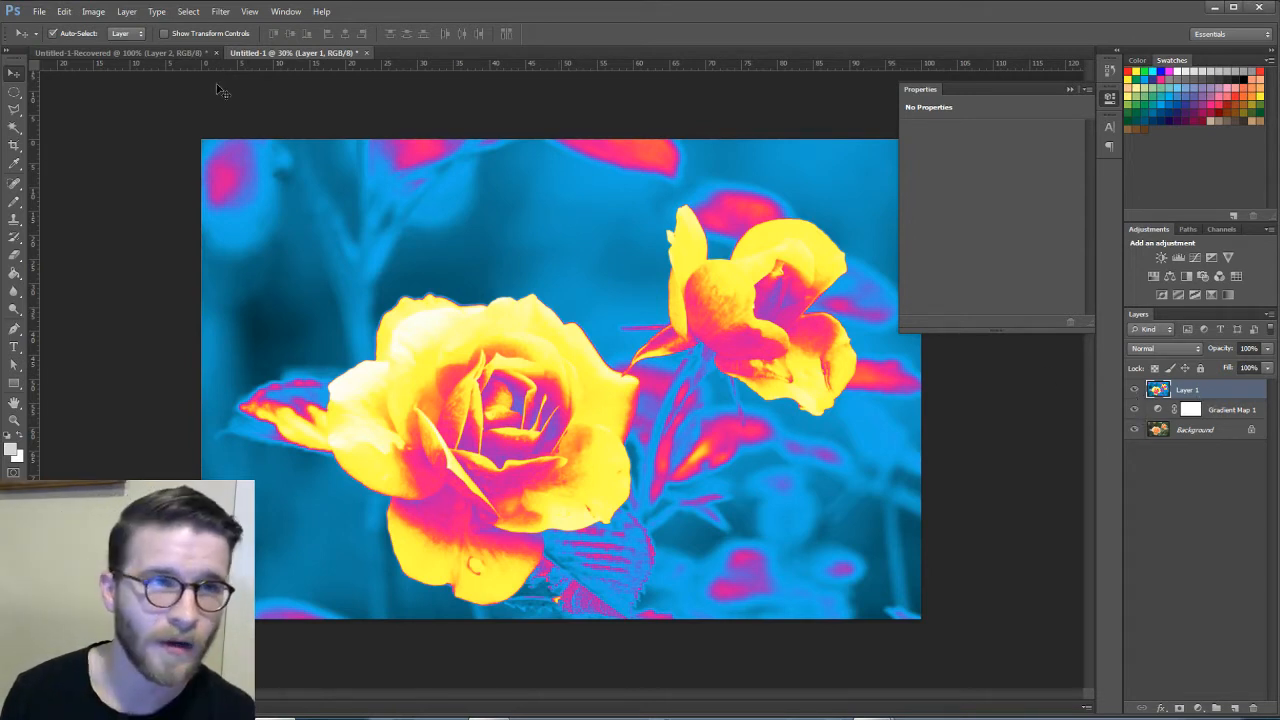
pyautogui.click(96, 11)
pyautogui.moveTo(102, 29)
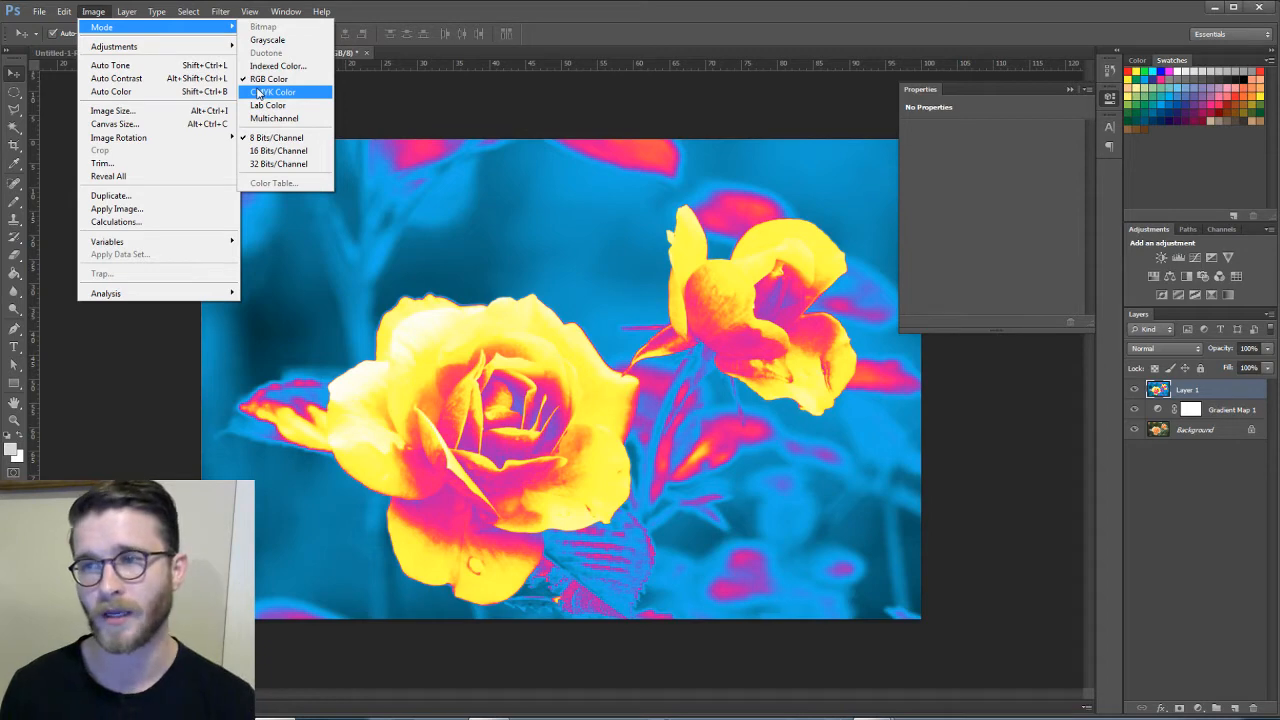
pyautogui.click(259, 93)
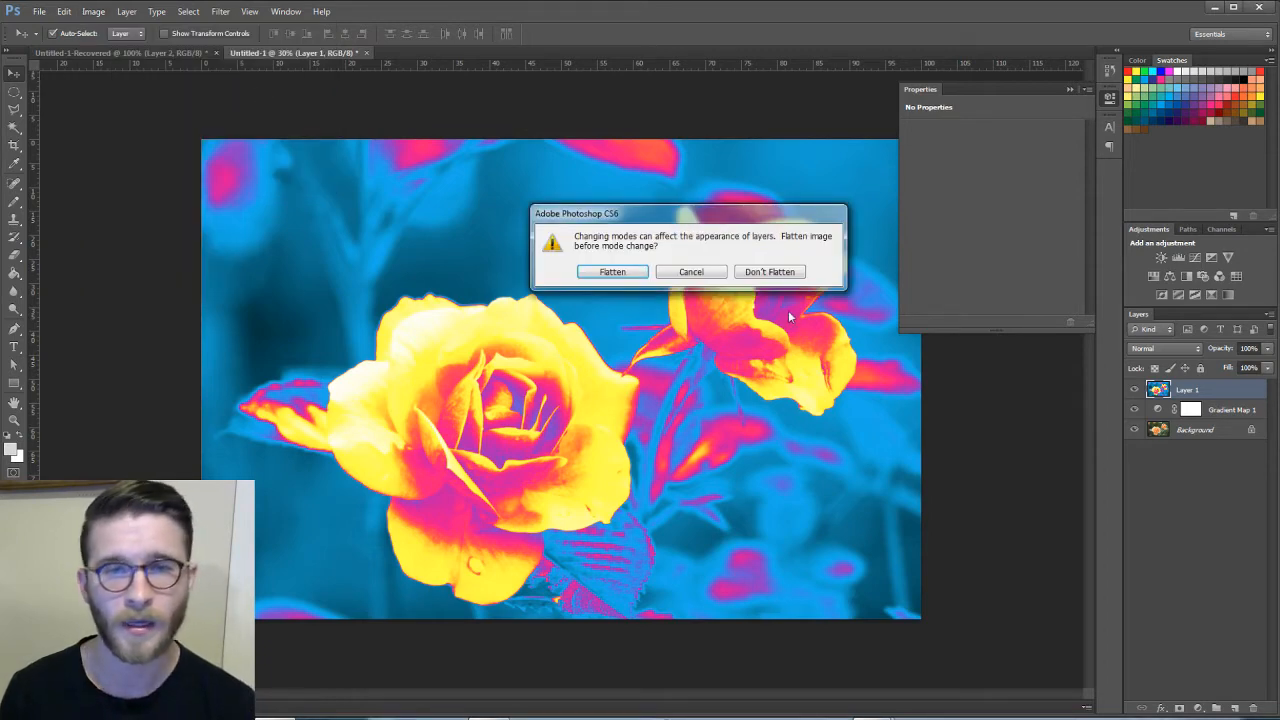
pyautogui.click(770, 272)
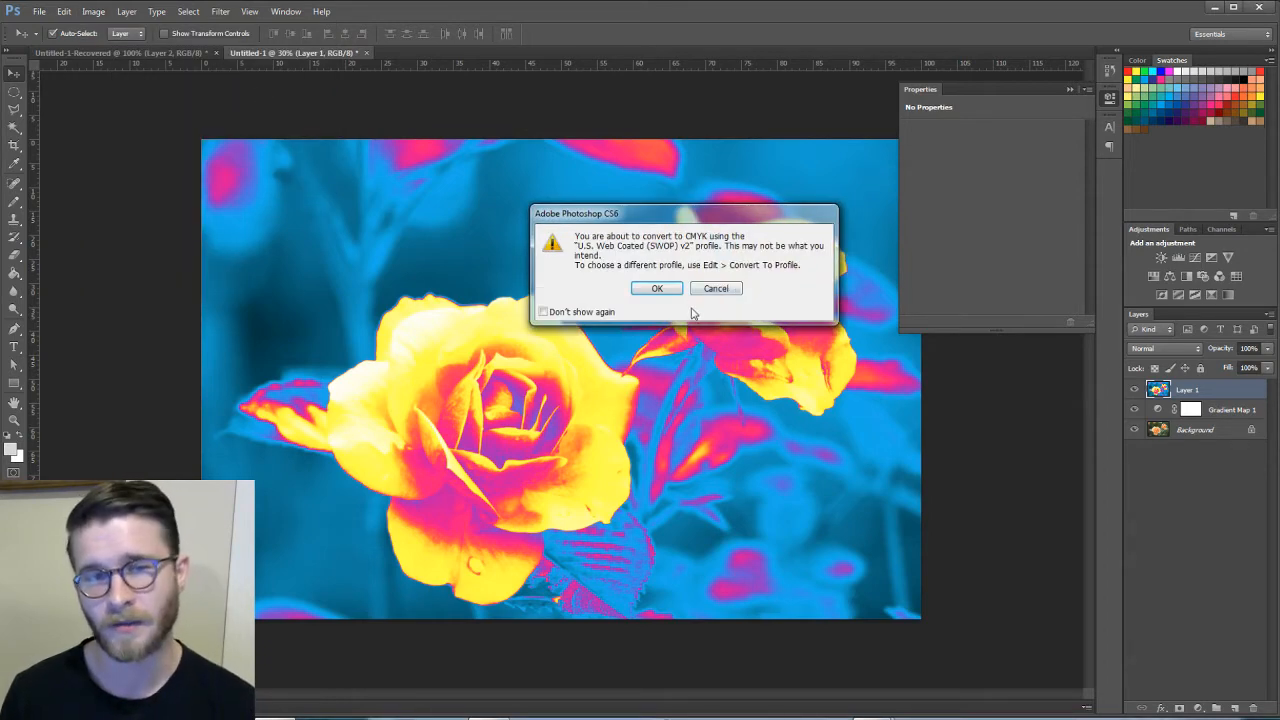
pyautogui.click(658, 289)
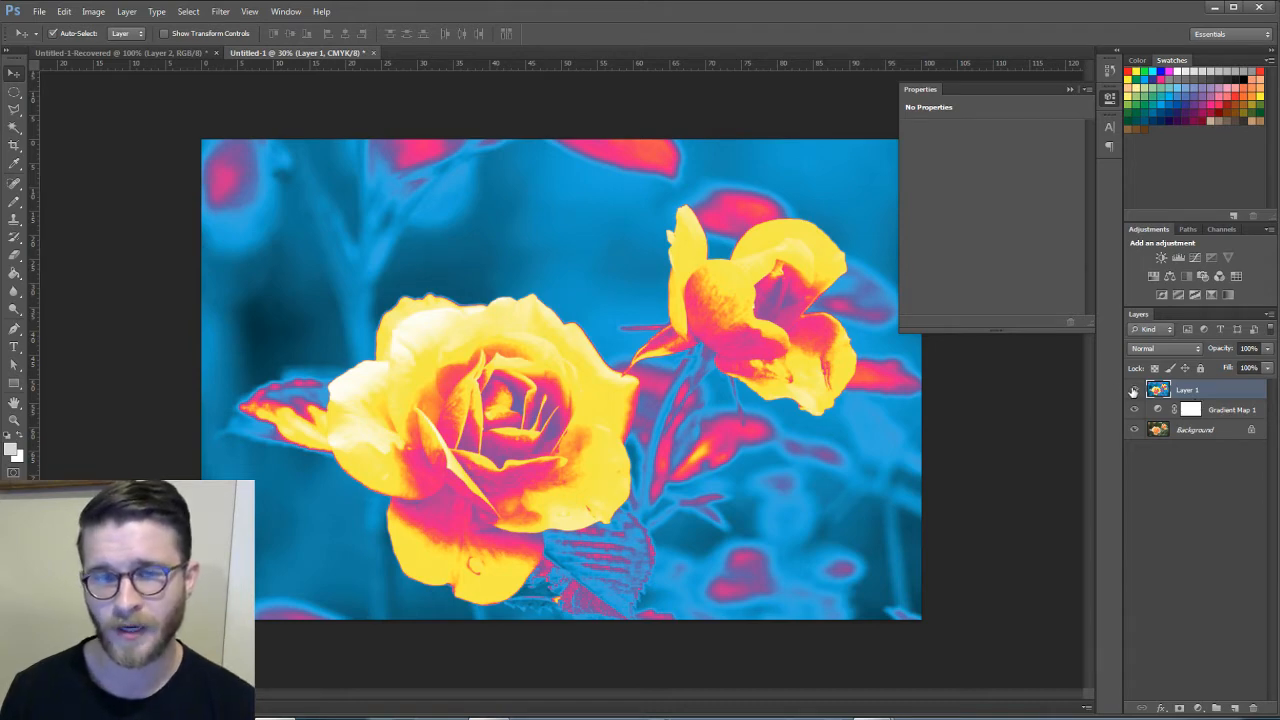
# Step: Compare the stamped Layer 1 with the live gradient map beneath by hiding and showing it, leaving it visible
pyautogui.click(1134, 390)
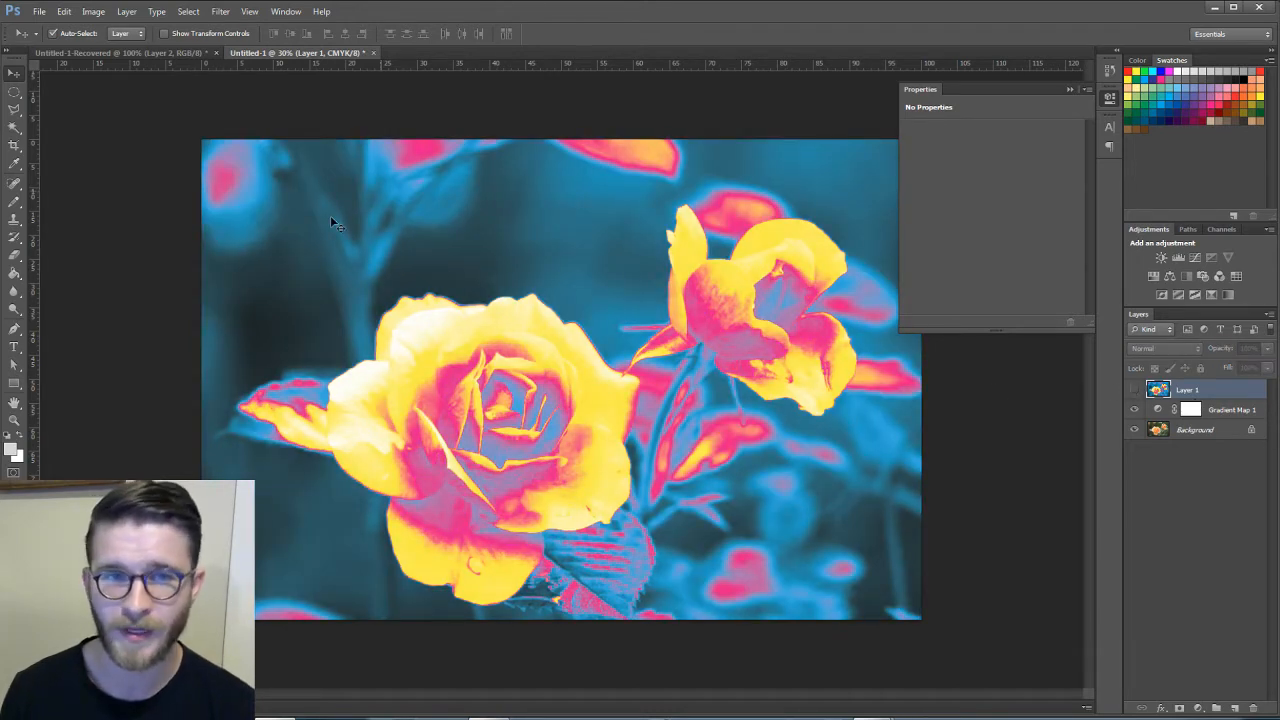
pyautogui.click(1111, 99)
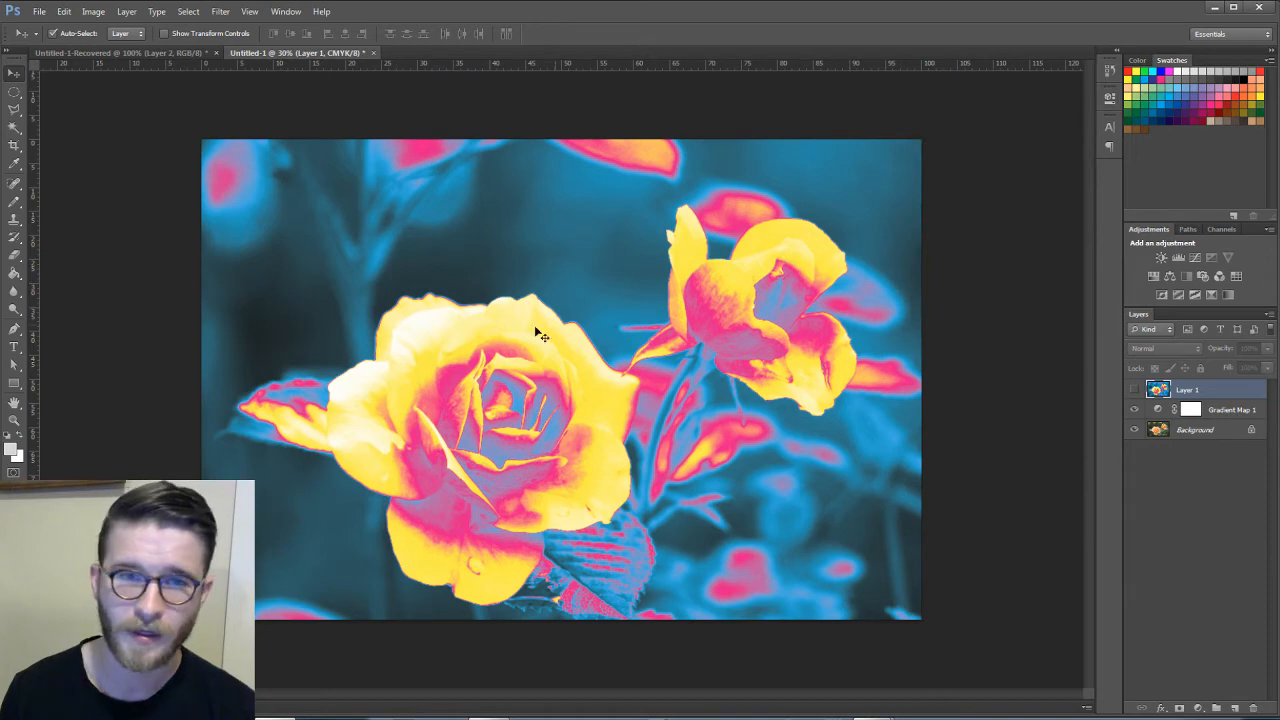
pyautogui.click(1135, 390)
pyautogui.click(1135, 390)
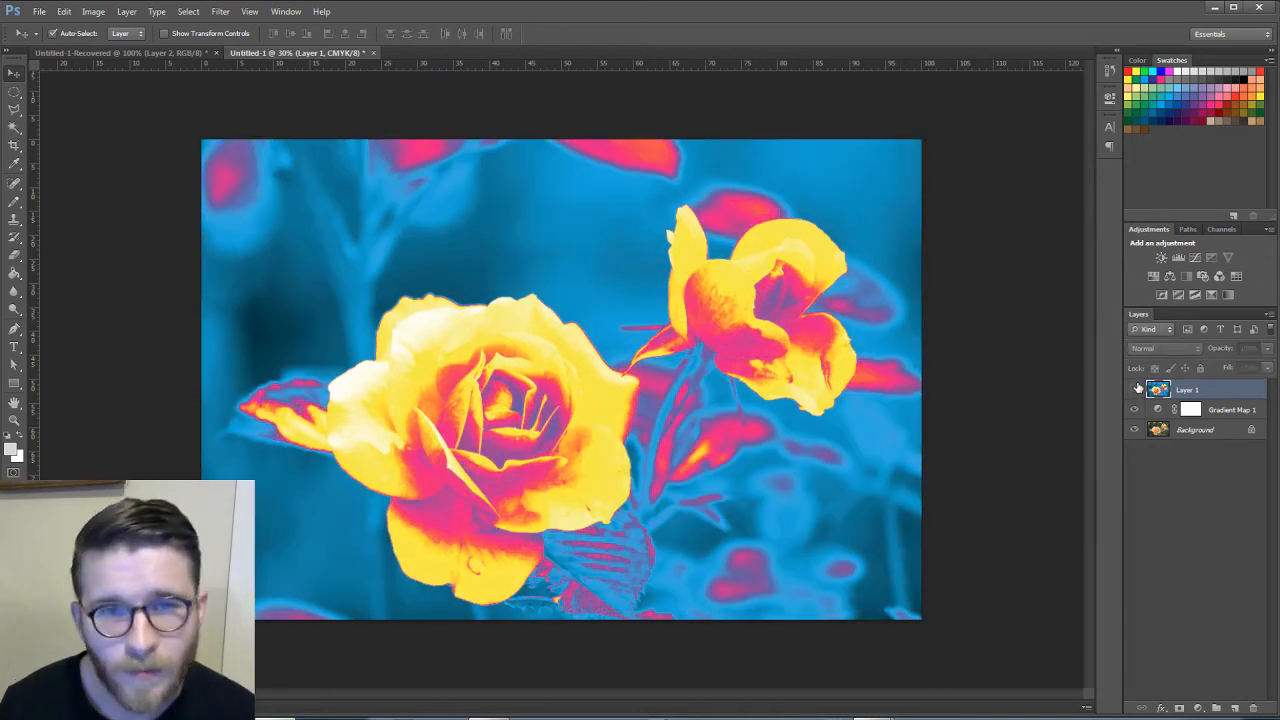
pyautogui.click(1135, 390)
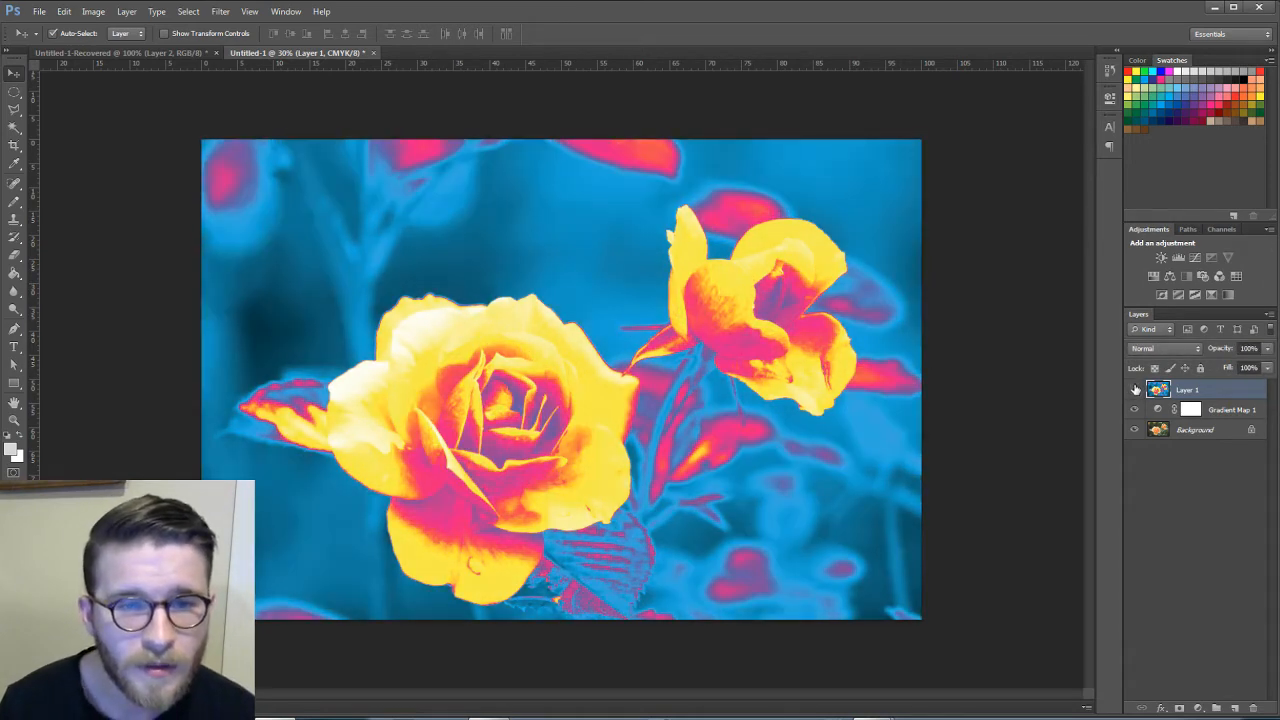
# Step: Compare the image with the stamped Layer 1 repeatedly hidden and shown, and delete that layer
pyautogui.click(1135, 390)
pyautogui.click(1135, 390)
pyautogui.click(1135, 390)
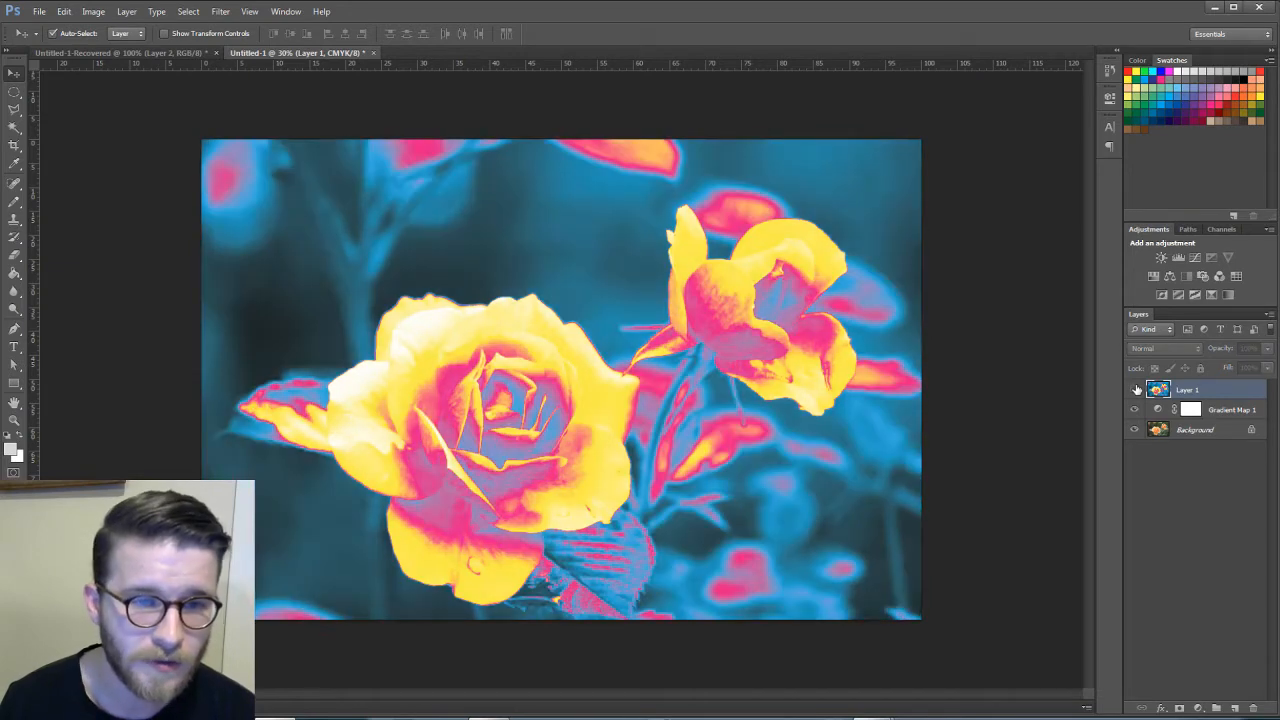
pyautogui.click(1135, 390)
pyautogui.click(1135, 389)
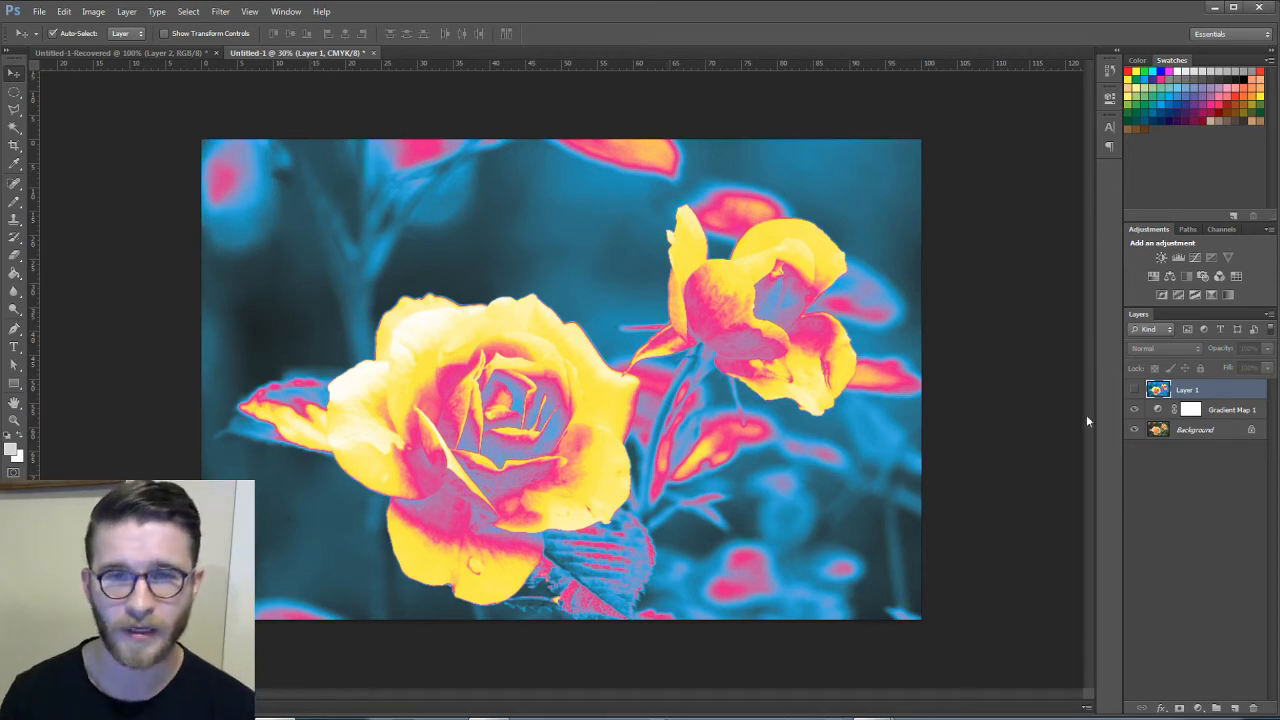
pyautogui.click(1135, 389)
pyautogui.press('Delete')
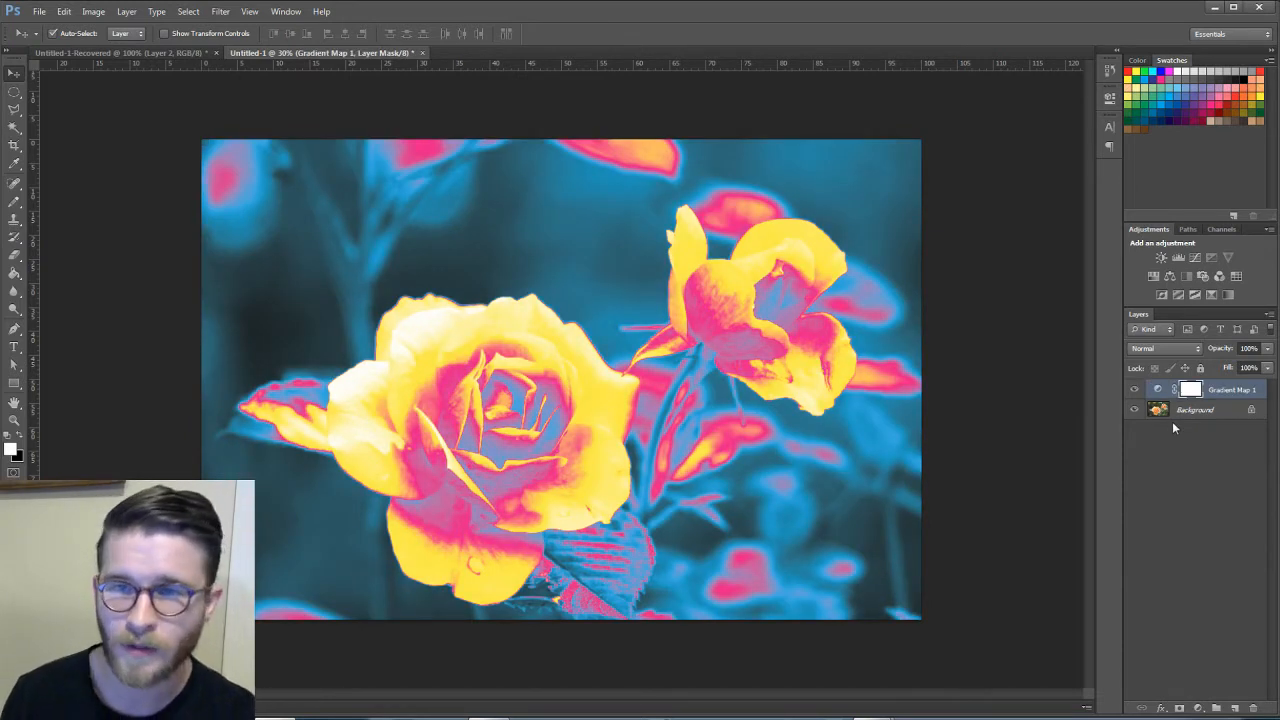
# Step: Add a Levels adjustment layer above the gradient map and set the Cyan channel's shadow input level to 65
pyautogui.click(1179, 257)
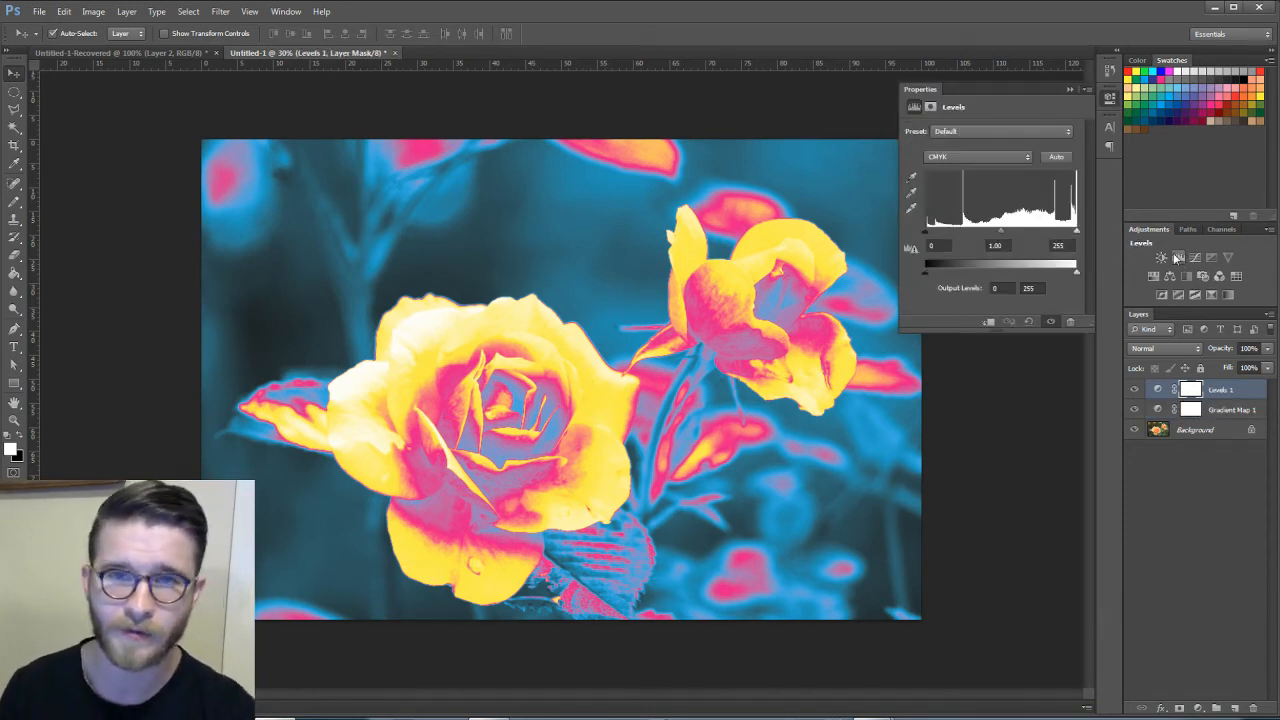
pyautogui.click(1011, 157)
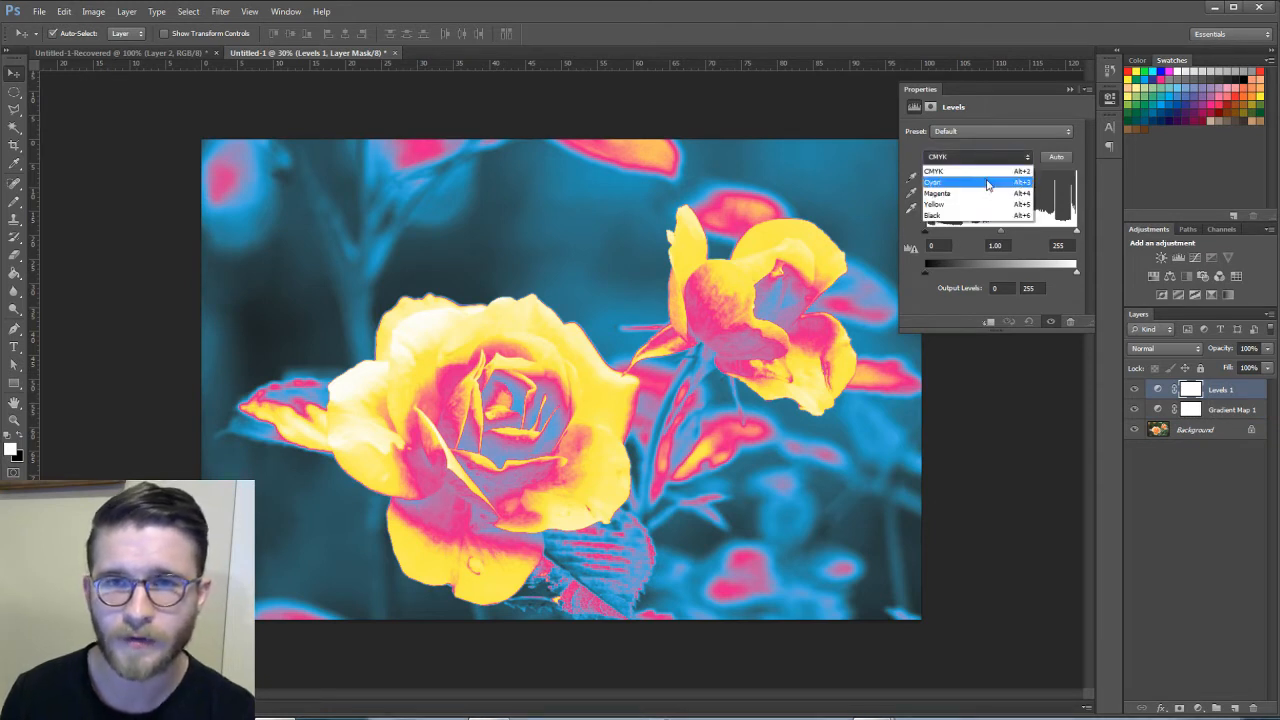
pyautogui.click(993, 160)
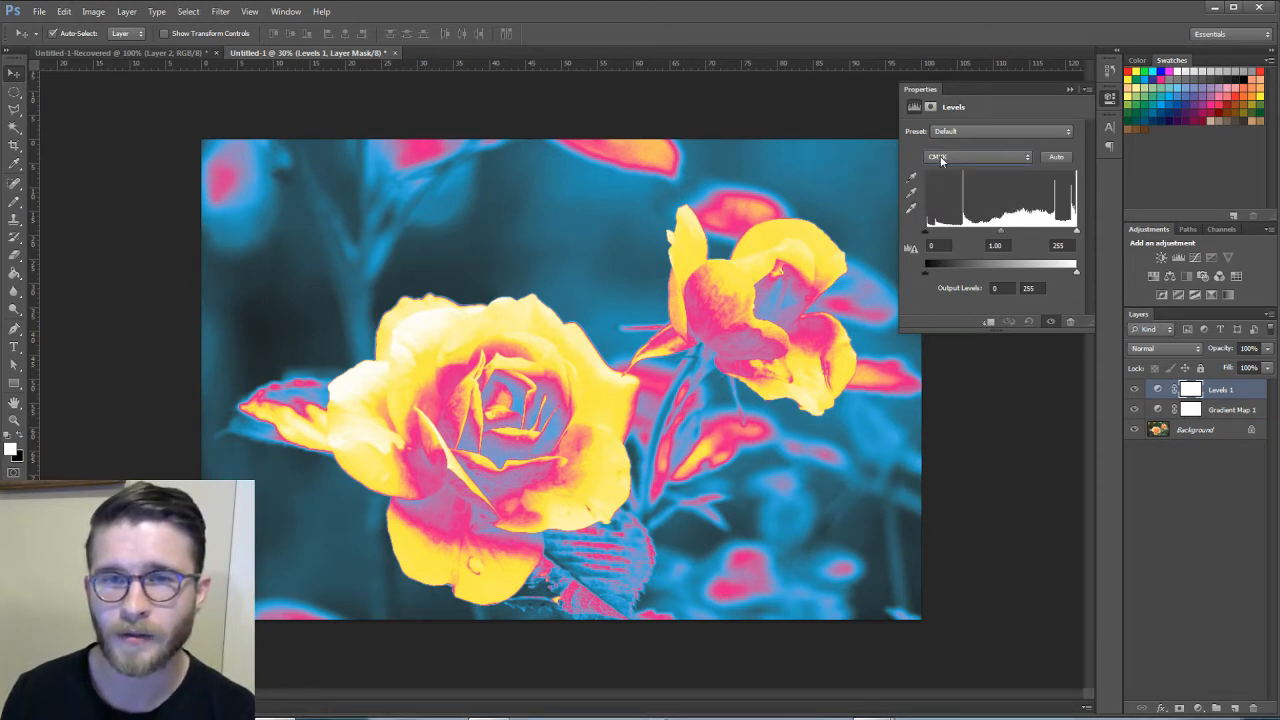
pyautogui.click(940, 158)
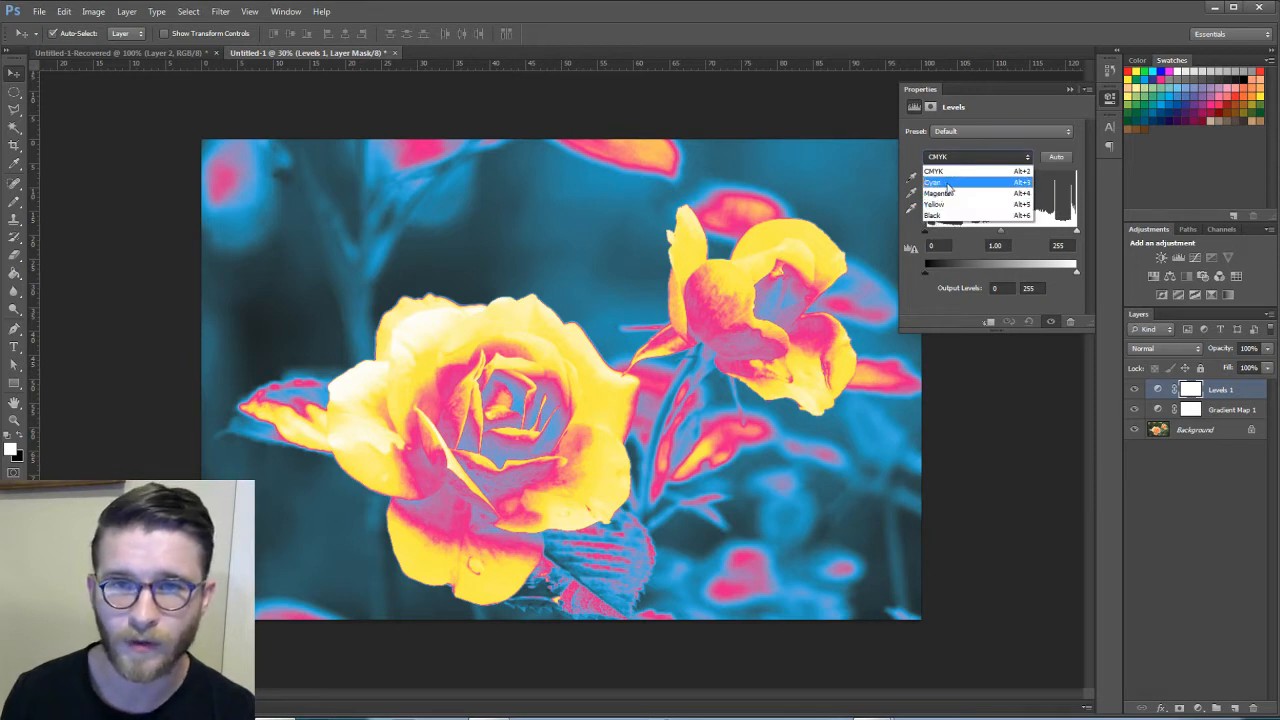
pyautogui.click(948, 184)
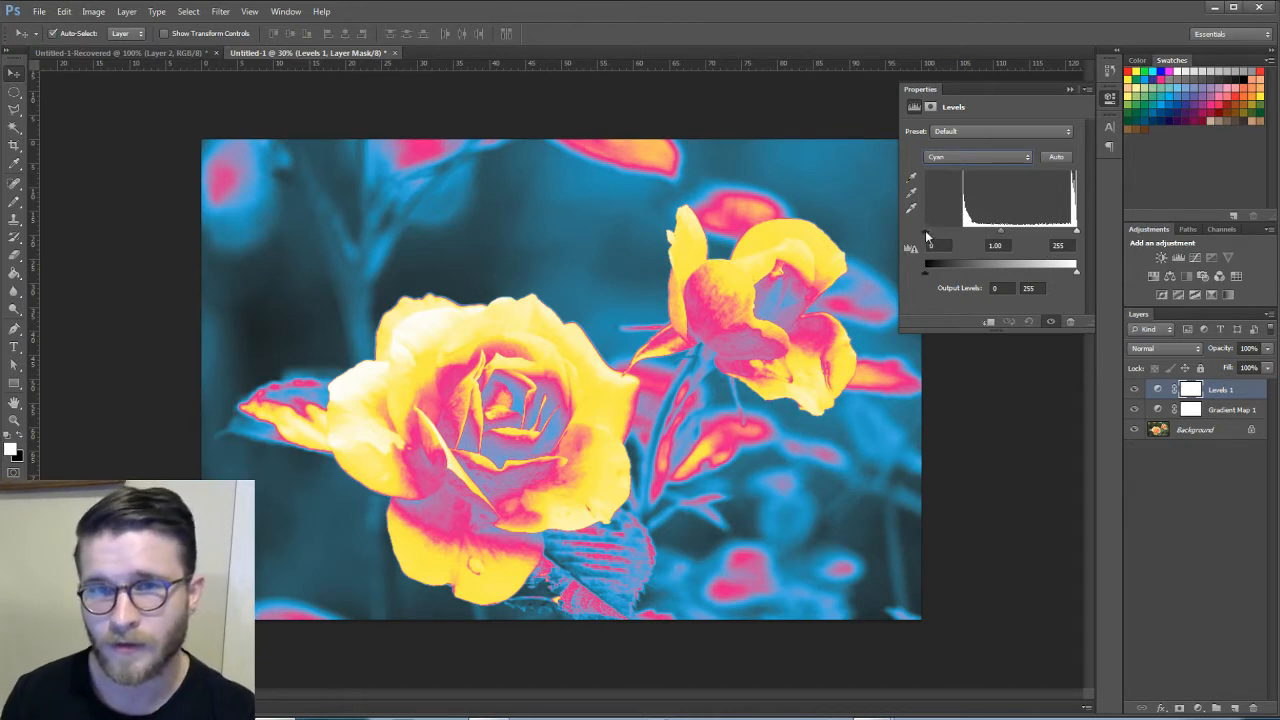
pyautogui.moveTo(926, 230); pyautogui.dragTo(928, 230)
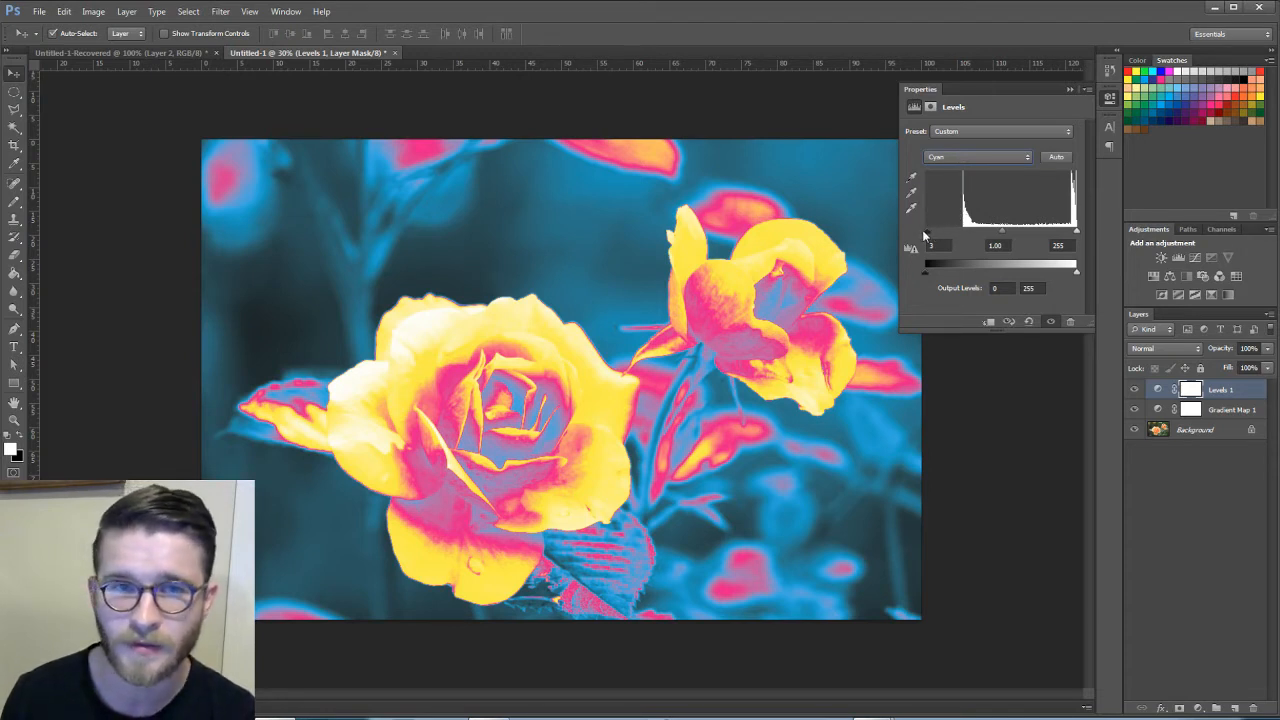
pyautogui.moveTo(925, 233); pyautogui.dragTo(961, 238)
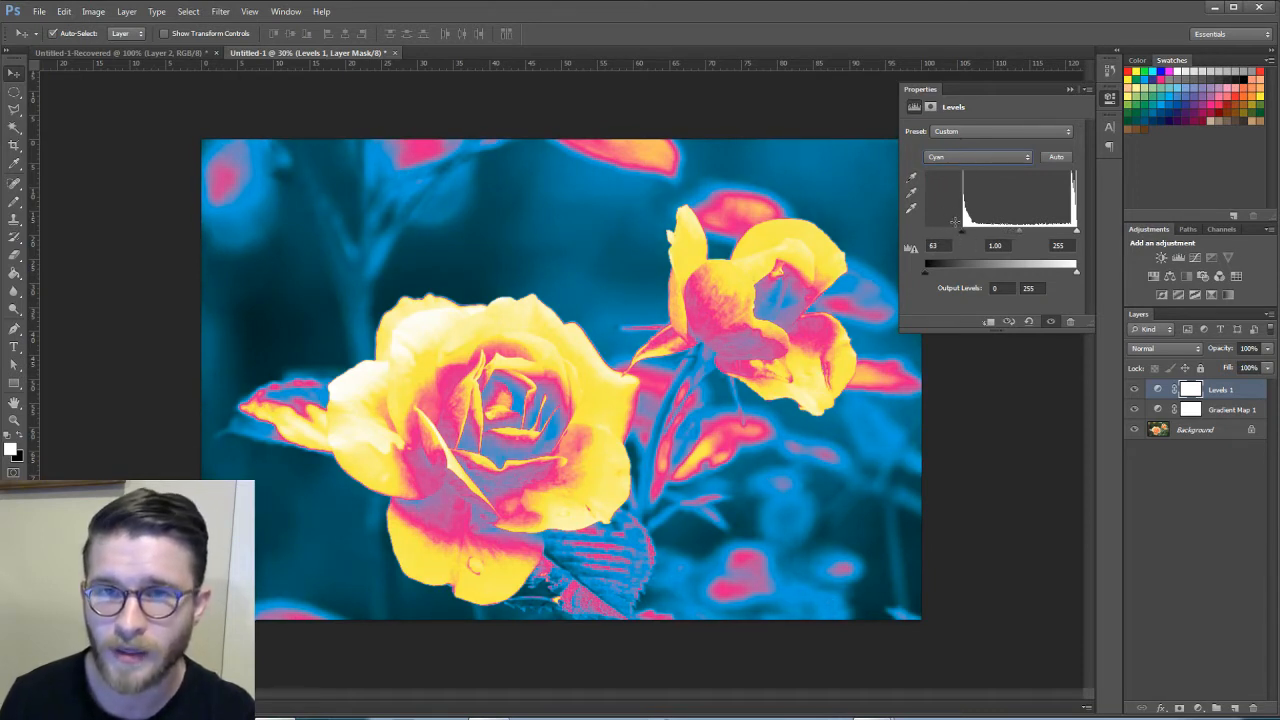
pyautogui.moveTo(962, 231); pyautogui.dragTo(964, 231)
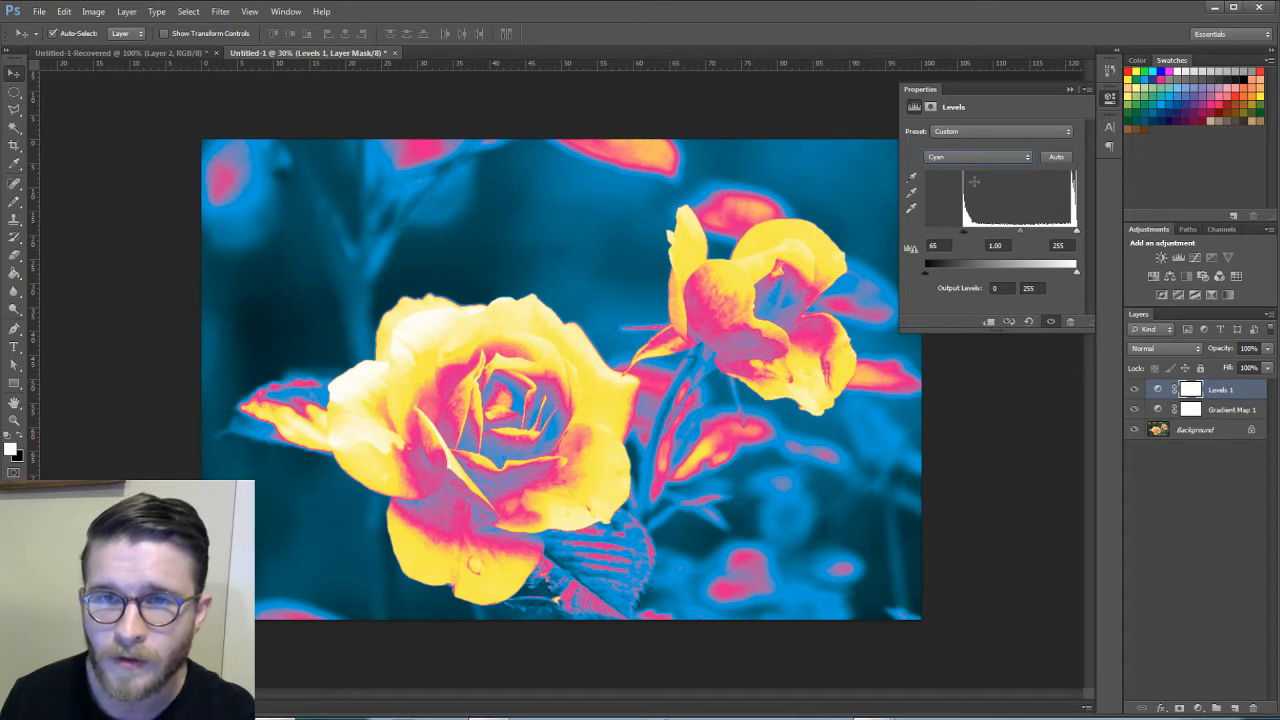
# Step: Set the Magenta channel's shadow input level to 5 and its highlight input level to 216 in the Levels adjustment
pyautogui.click(977, 156)
pyautogui.click(960, 190)
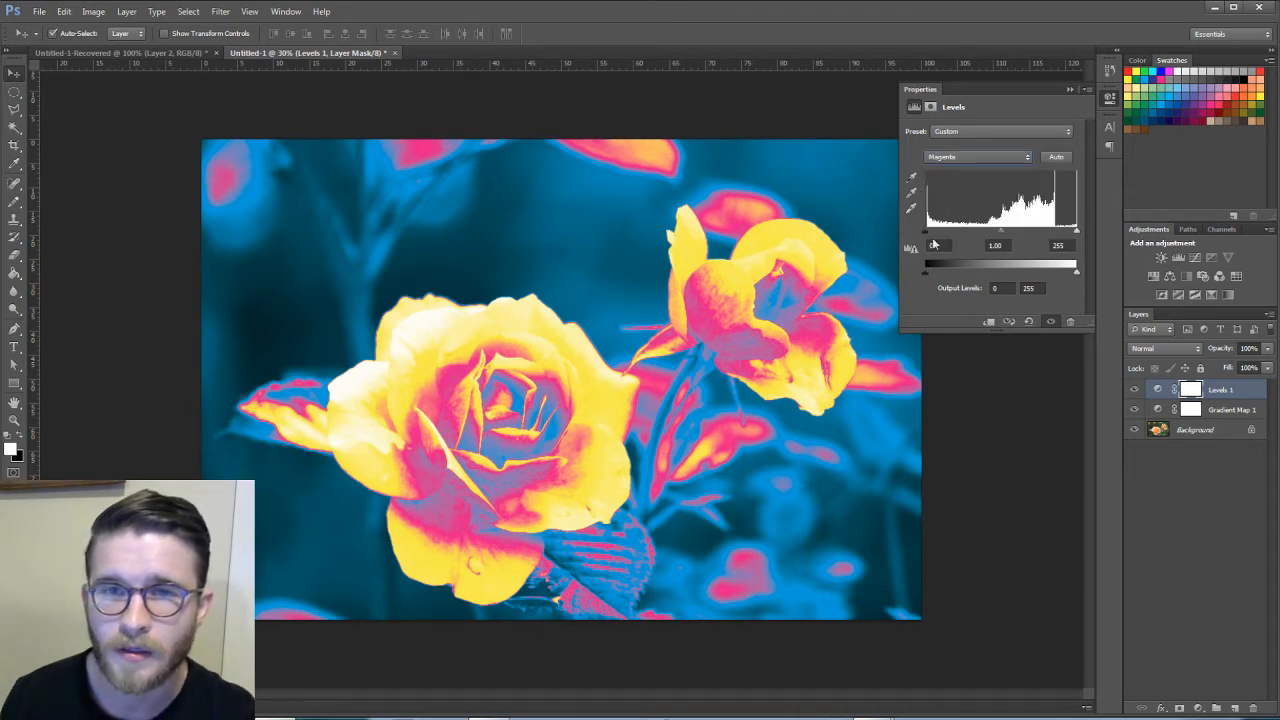
pyautogui.moveTo(925, 231); pyautogui.dragTo(928, 232)
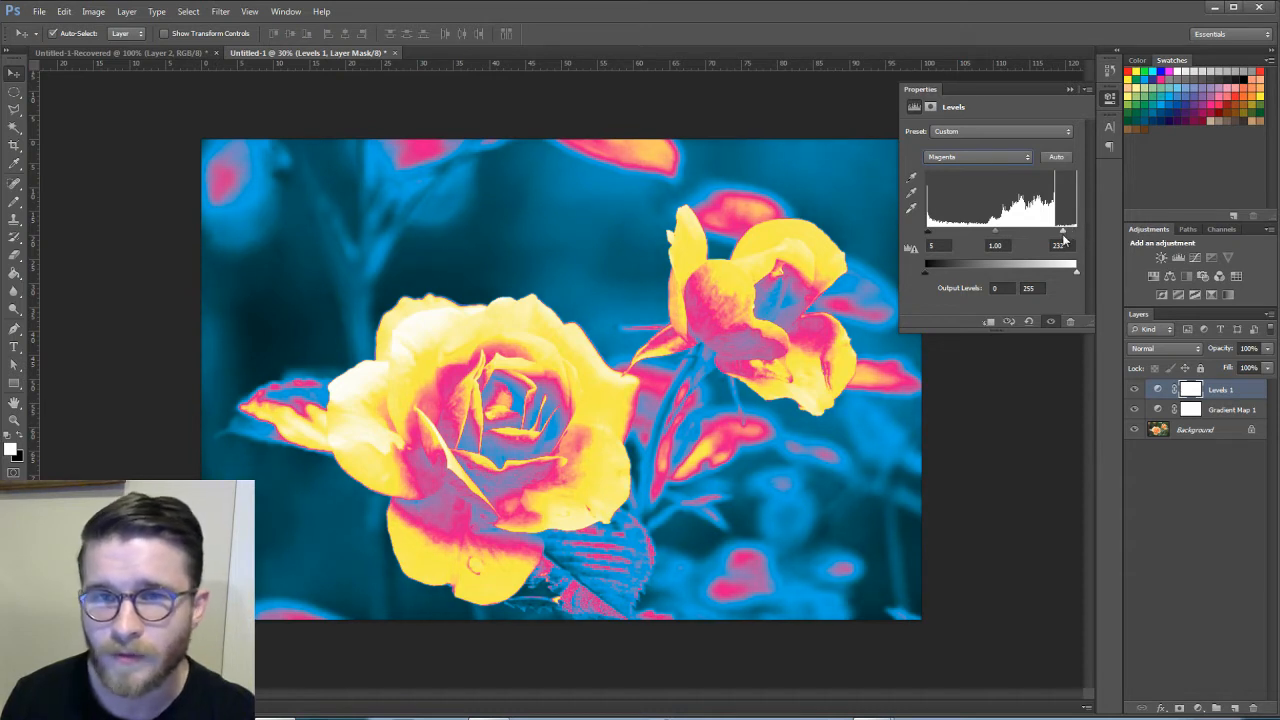
pyautogui.moveTo(1063, 237)
pyautogui.mouseDown()
pyautogui.moveTo(1080, 237)
pyautogui.moveTo(1053, 233)
pyautogui.mouseUp()
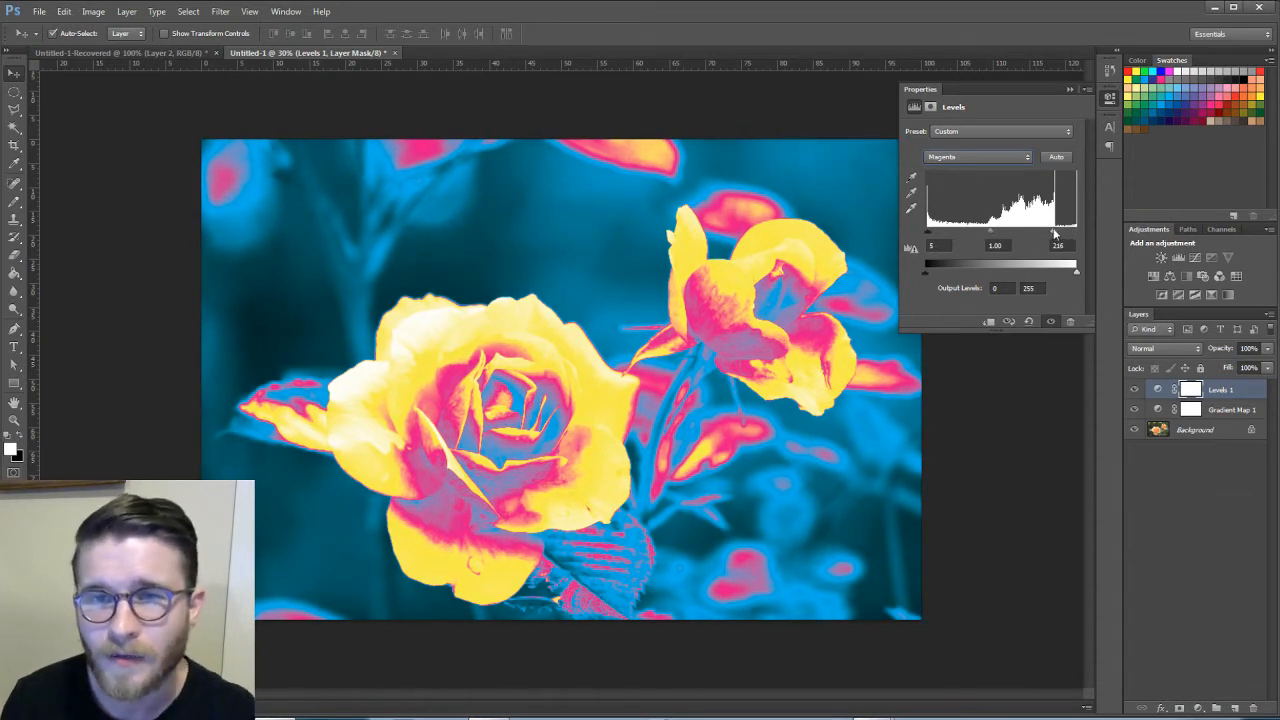
# Step: Set the Yellow channel's shadow input level to 19 in the Levels adjustment
pyautogui.click(995, 160)
pyautogui.click(960, 204)
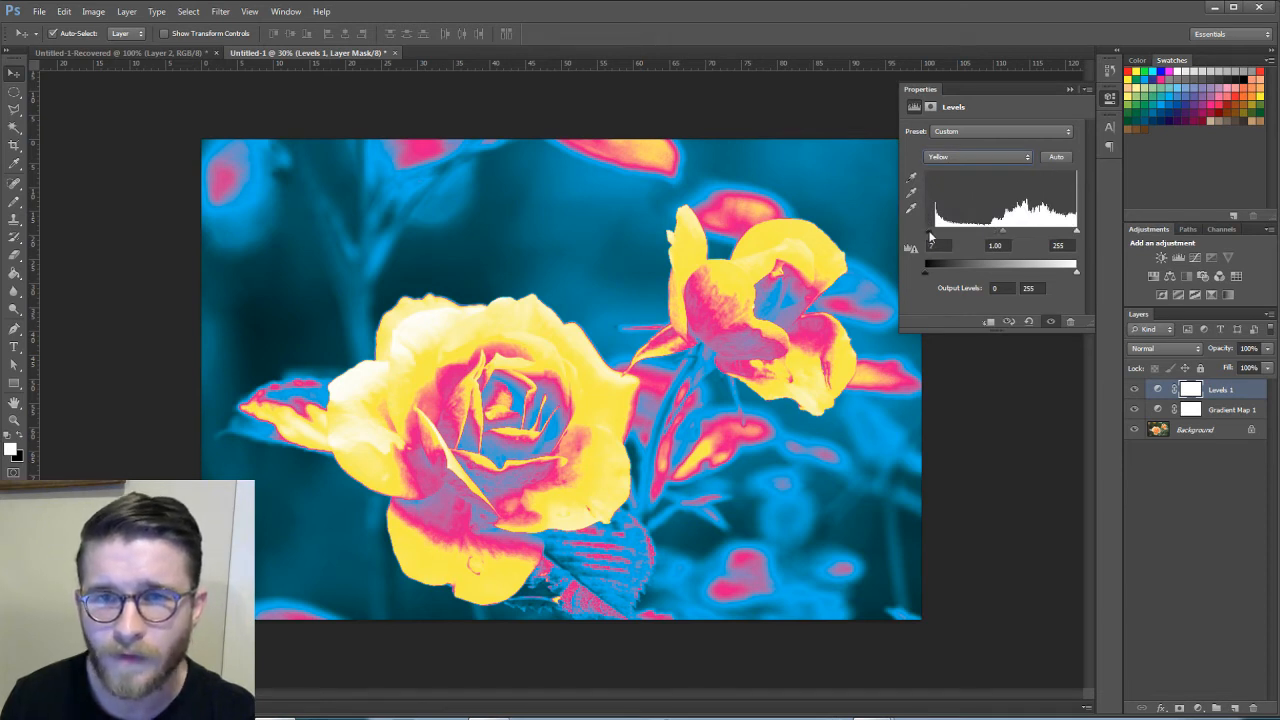
pyautogui.moveTo(927, 232); pyautogui.dragTo(938, 232)
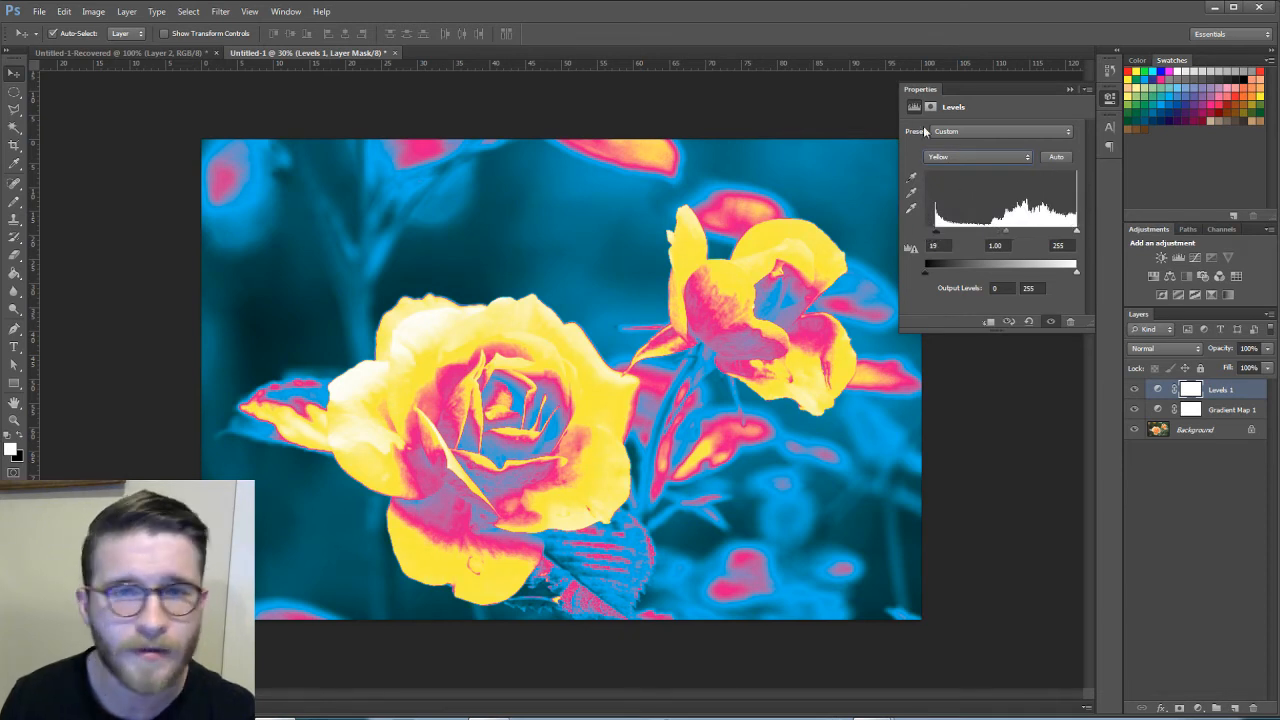
# Step: Set the Black channel's shadow input level to 63 and close the Levels properties
pyautogui.click(988, 159)
pyautogui.click(943, 216)
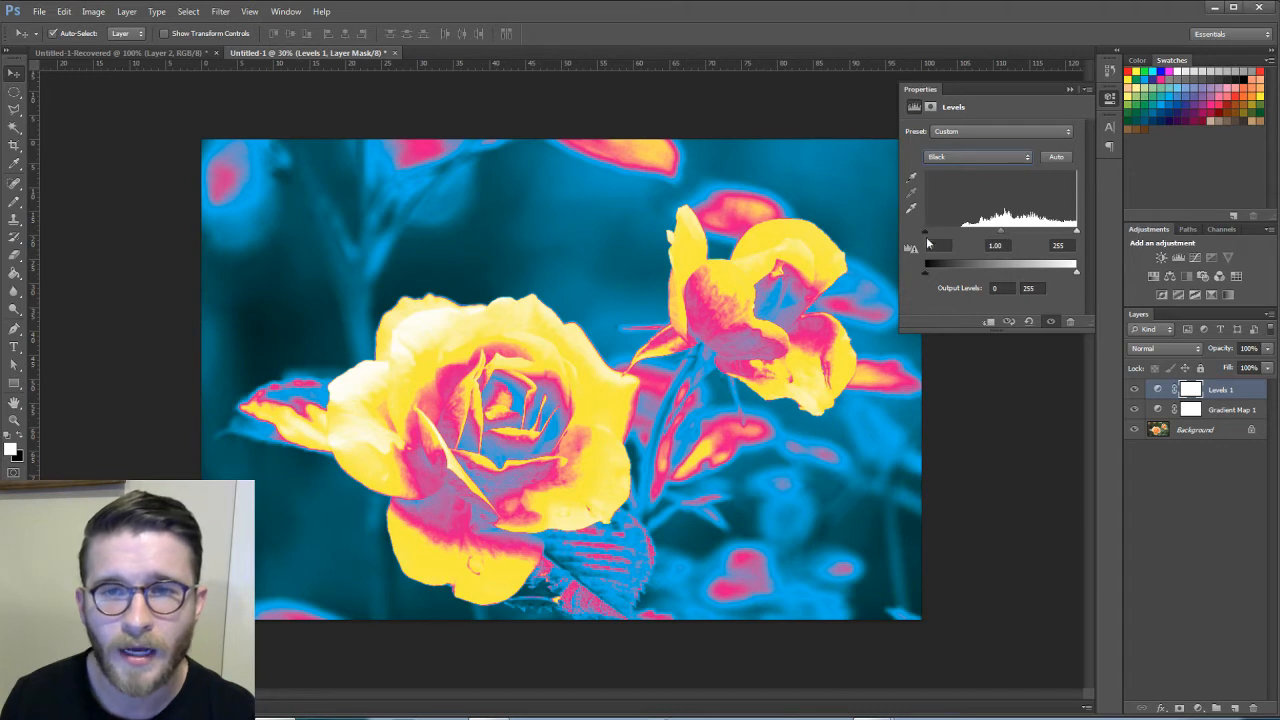
pyautogui.moveTo(927, 231); pyautogui.dragTo(963, 234)
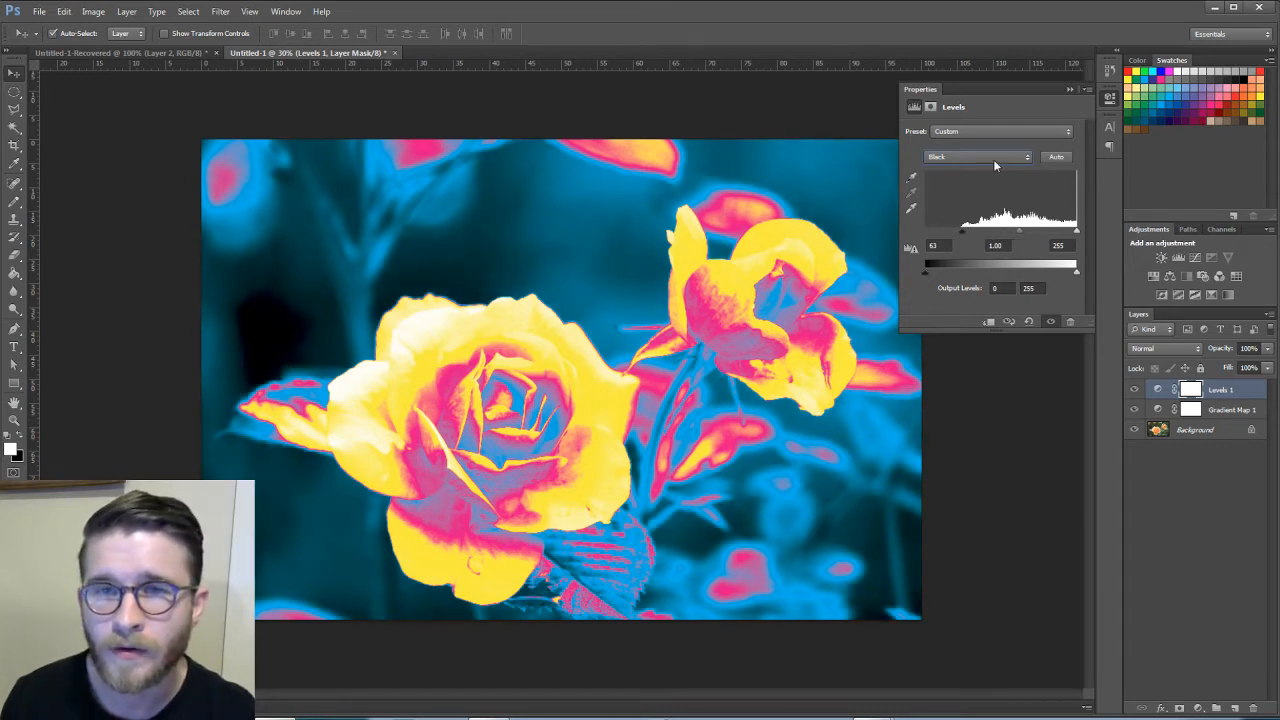
pyautogui.click(1109, 98)
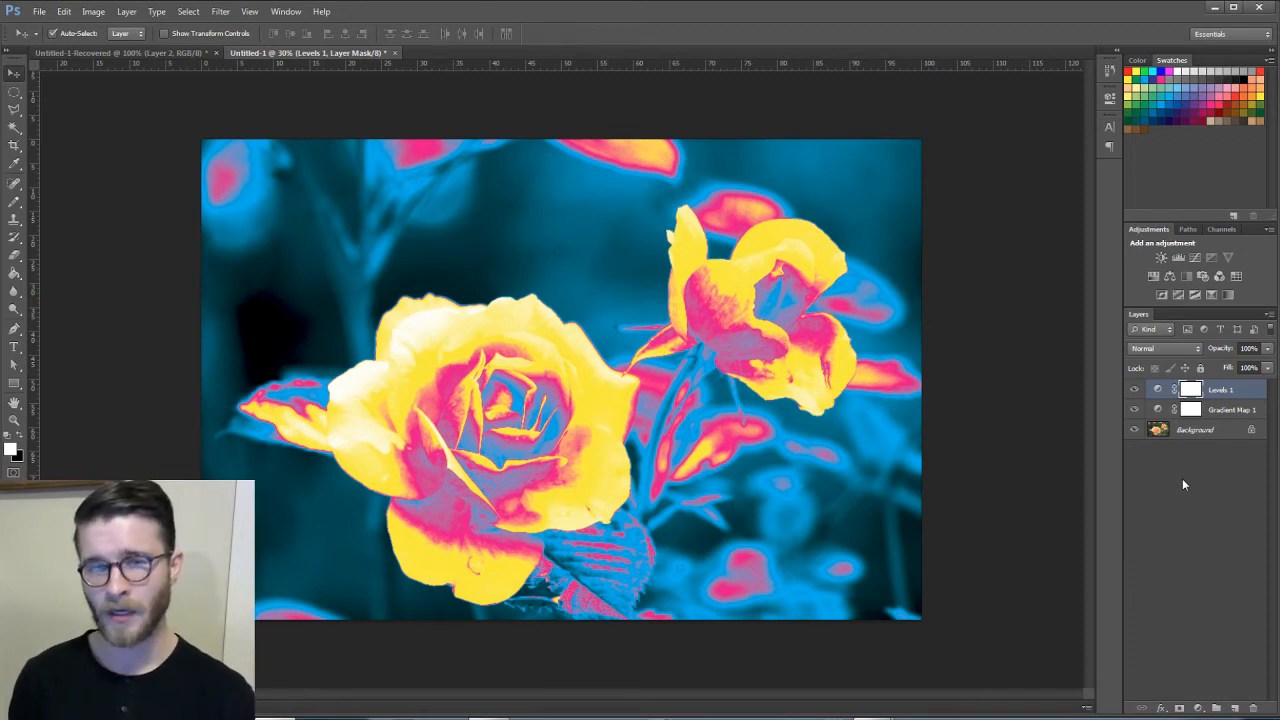
# Step: With the Levels 1 layer active, load the Cyan channel as a selection and invert it
pyautogui.click(1229, 406)
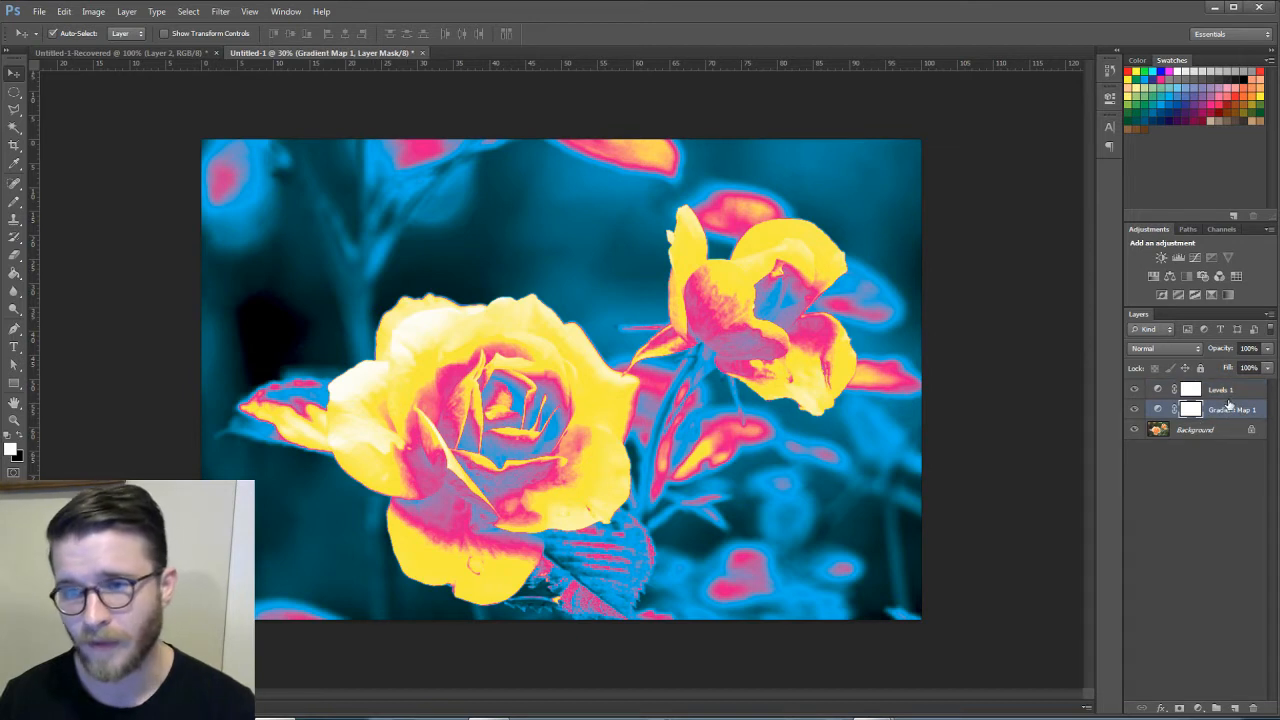
pyautogui.click(1228, 391)
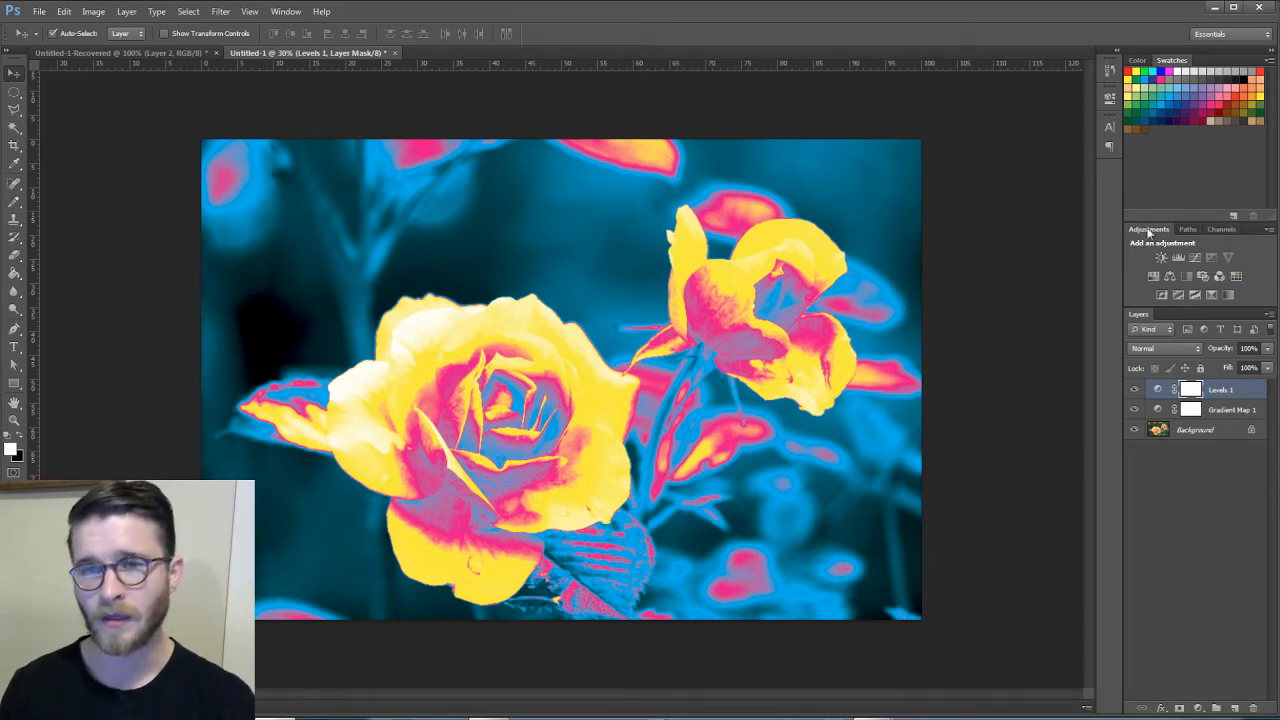
pyautogui.click(1222, 232)
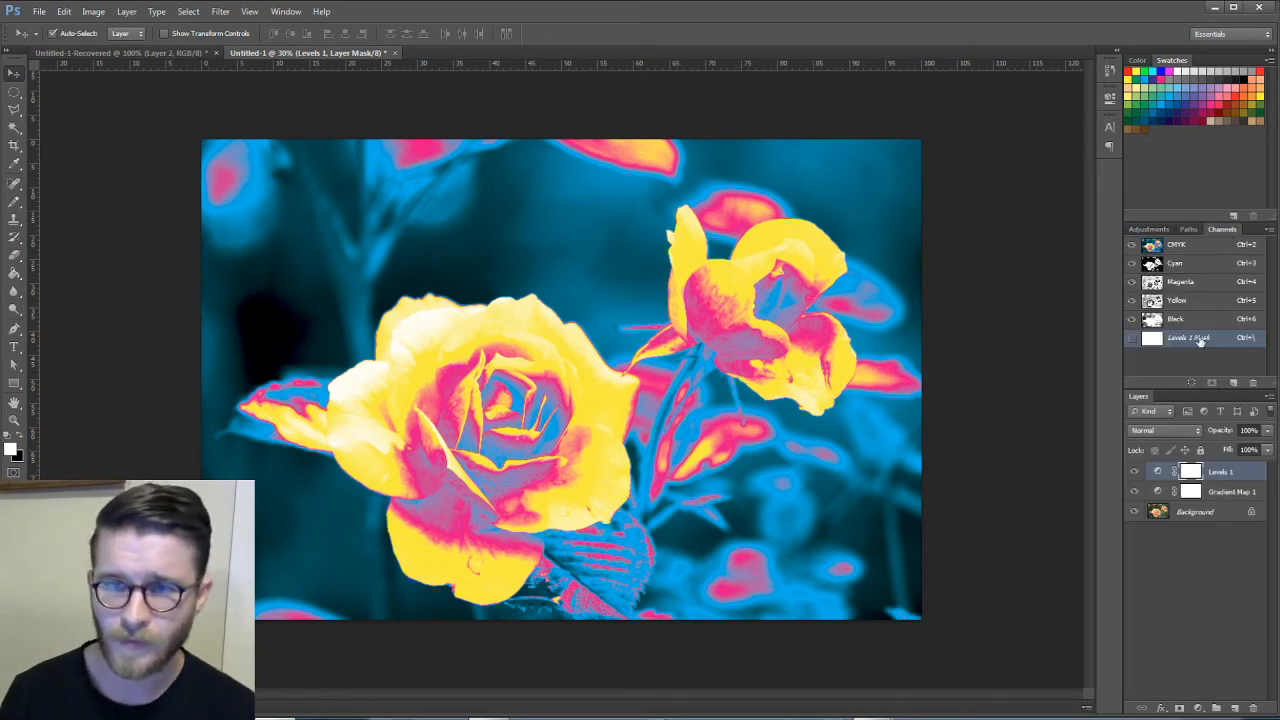
pyautogui.keyDown('ctrl'); pyautogui.click(1153, 265); pyautogui.keyUp('ctrl')
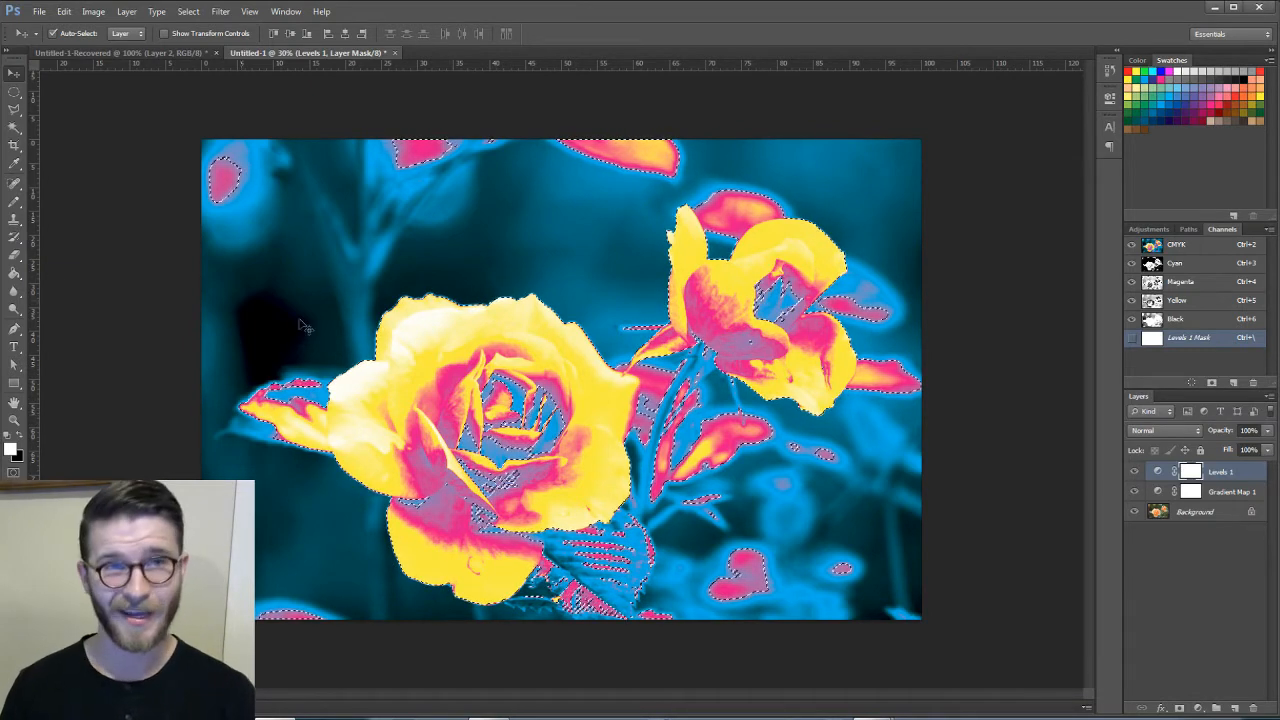
pyautogui.click(187, 14)
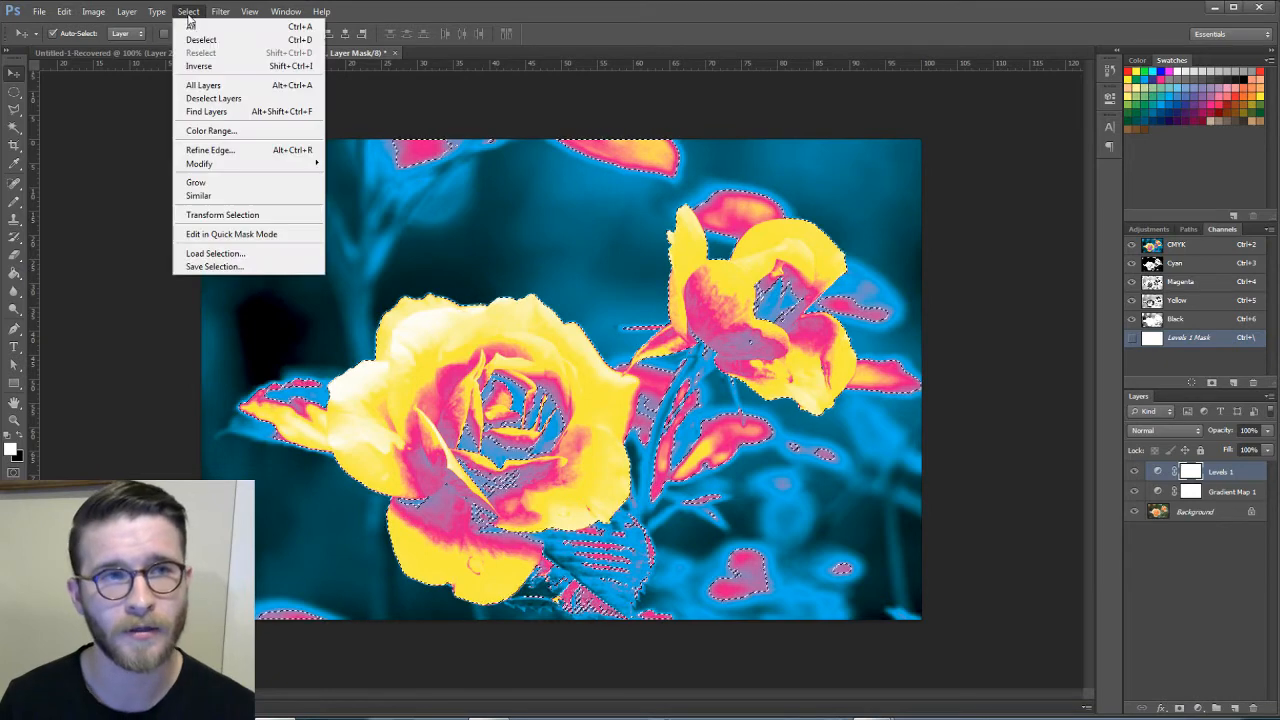
pyautogui.click(296, 68)
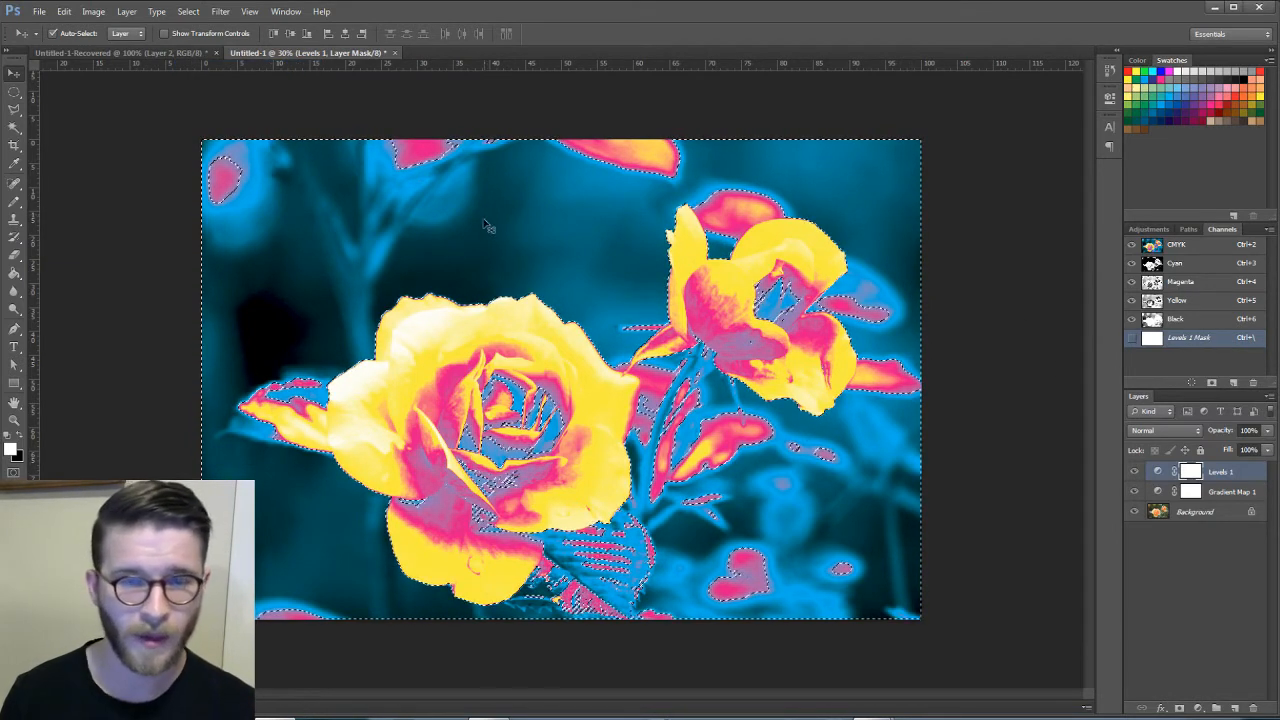
# Step: Create a new layer, fill the inverted selection on it with the cyan swatch colour and deselect
pyautogui.click(1235, 708)
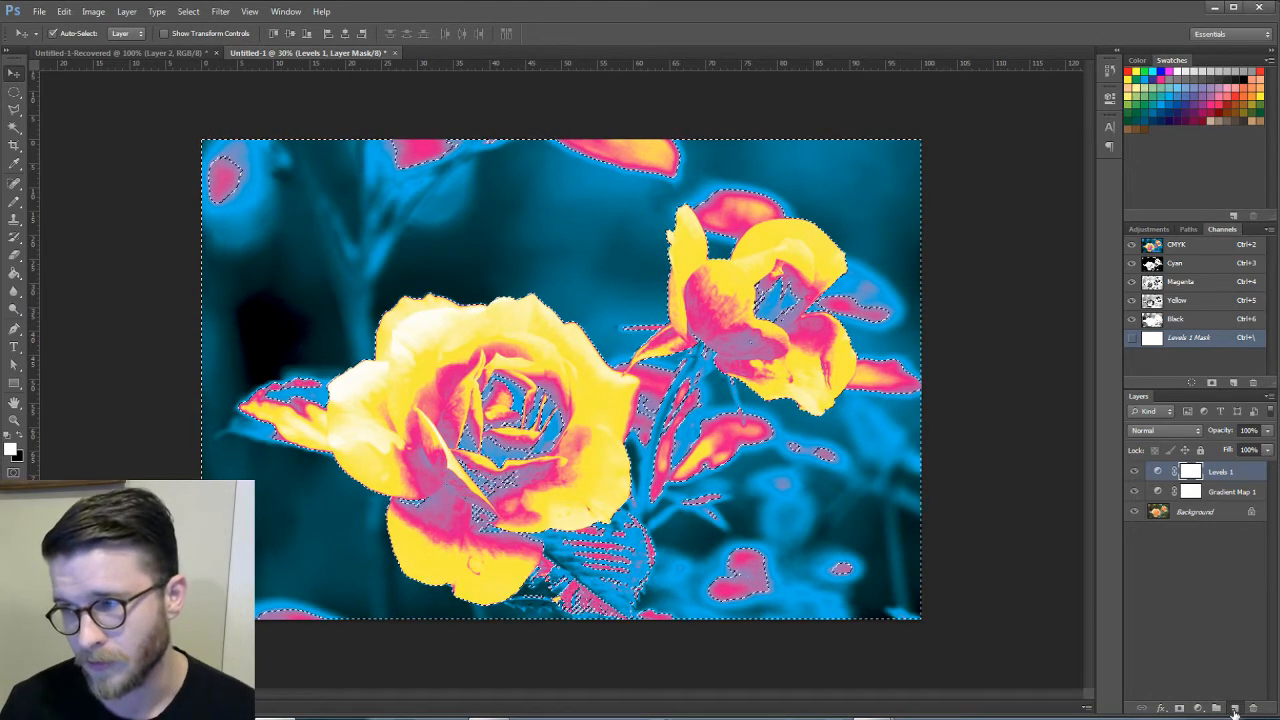
pyautogui.click(1145, 79)
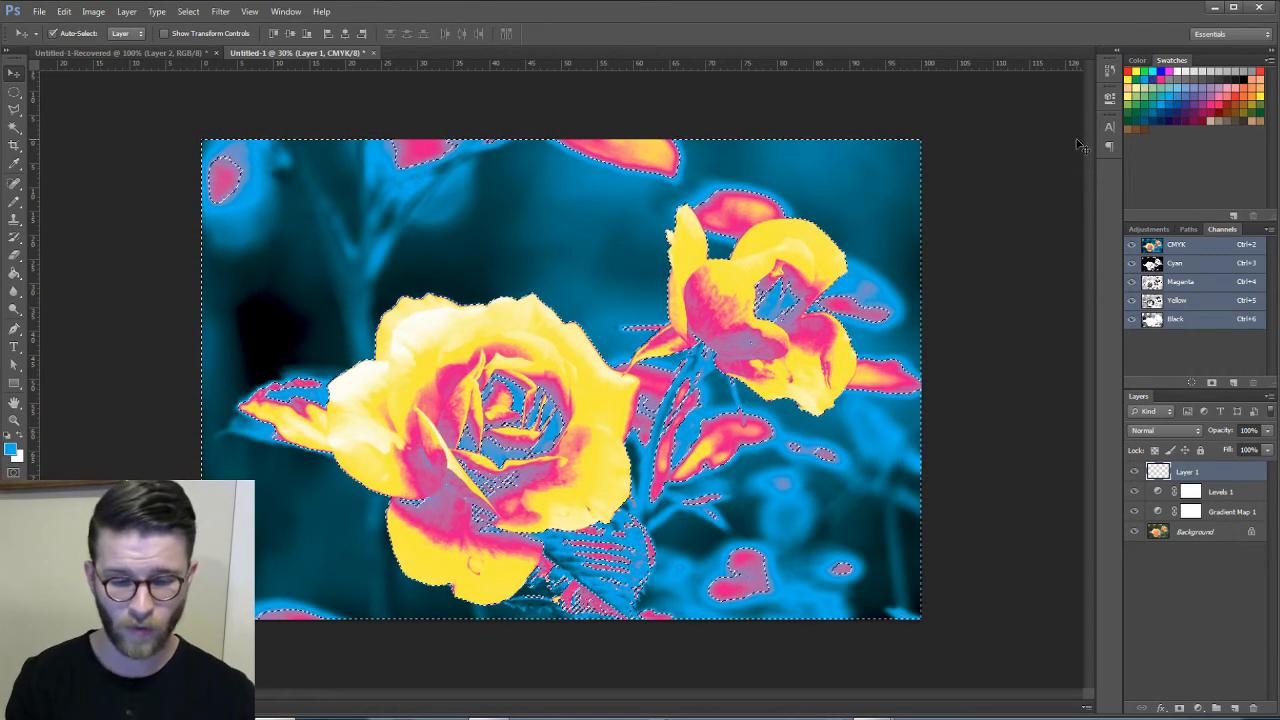
pyautogui.hotkey('alt', 'BackSpace')
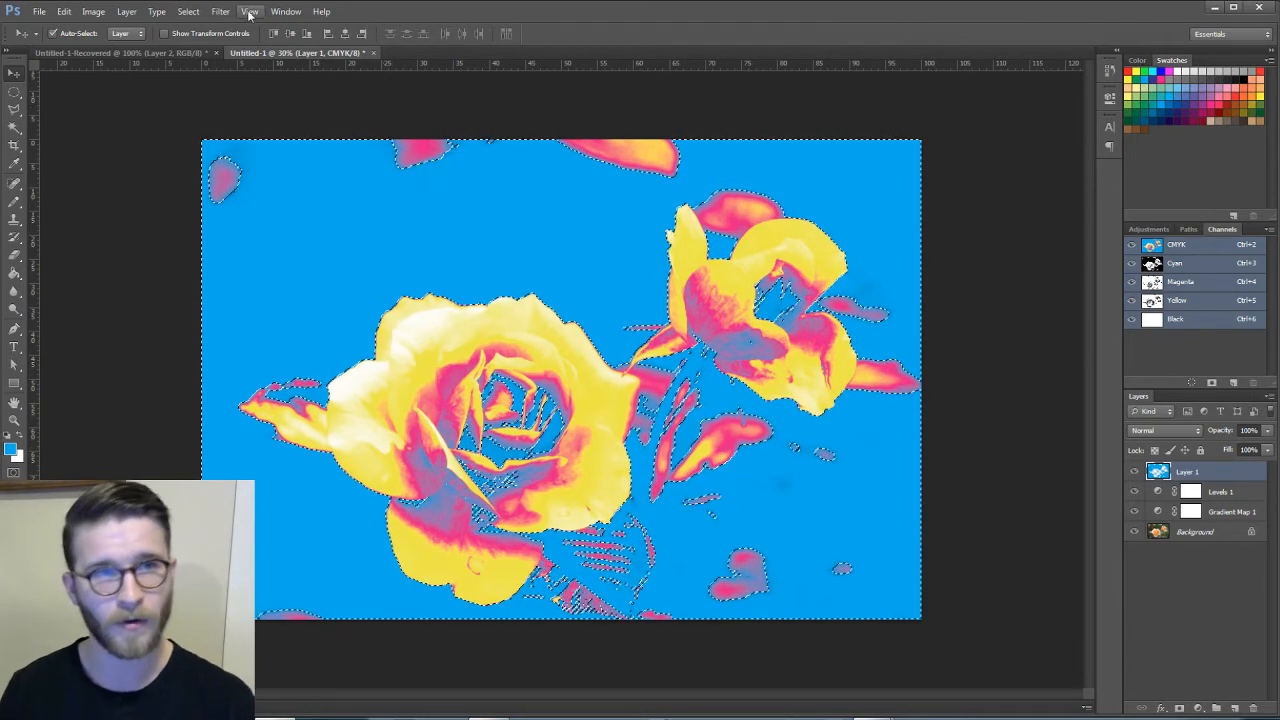
pyautogui.click(188, 11)
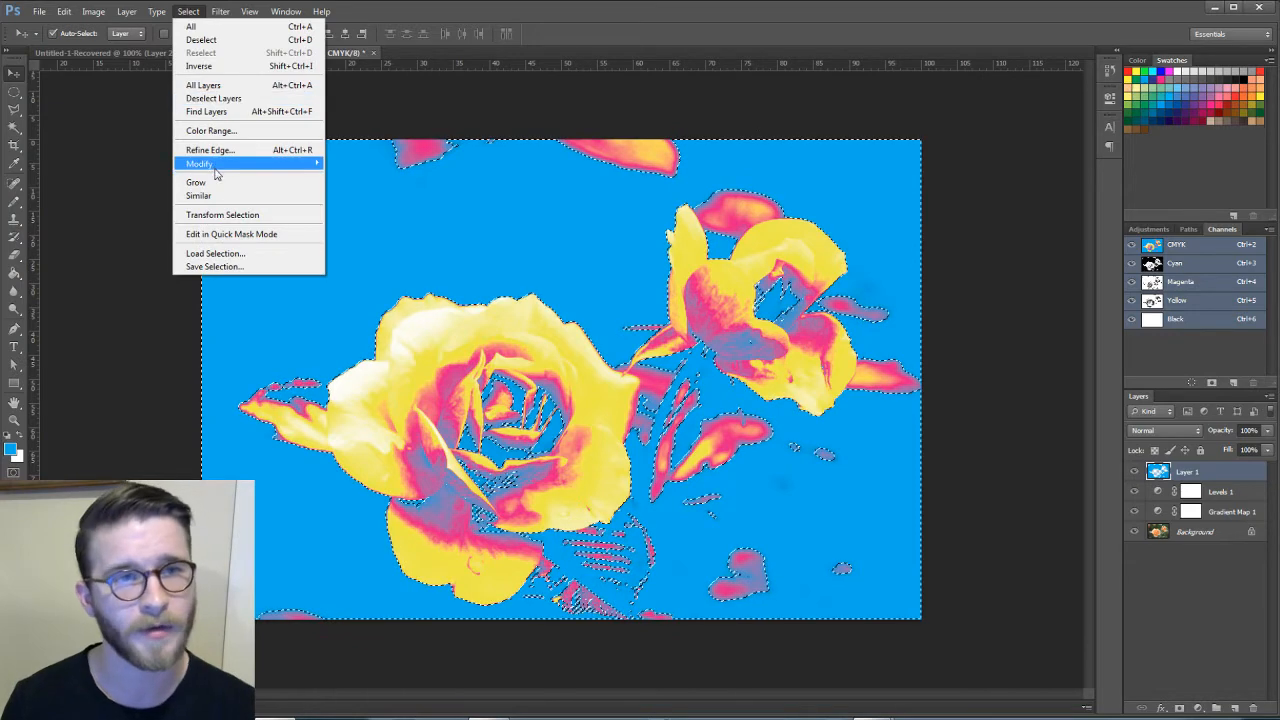
pyautogui.click(215, 45)
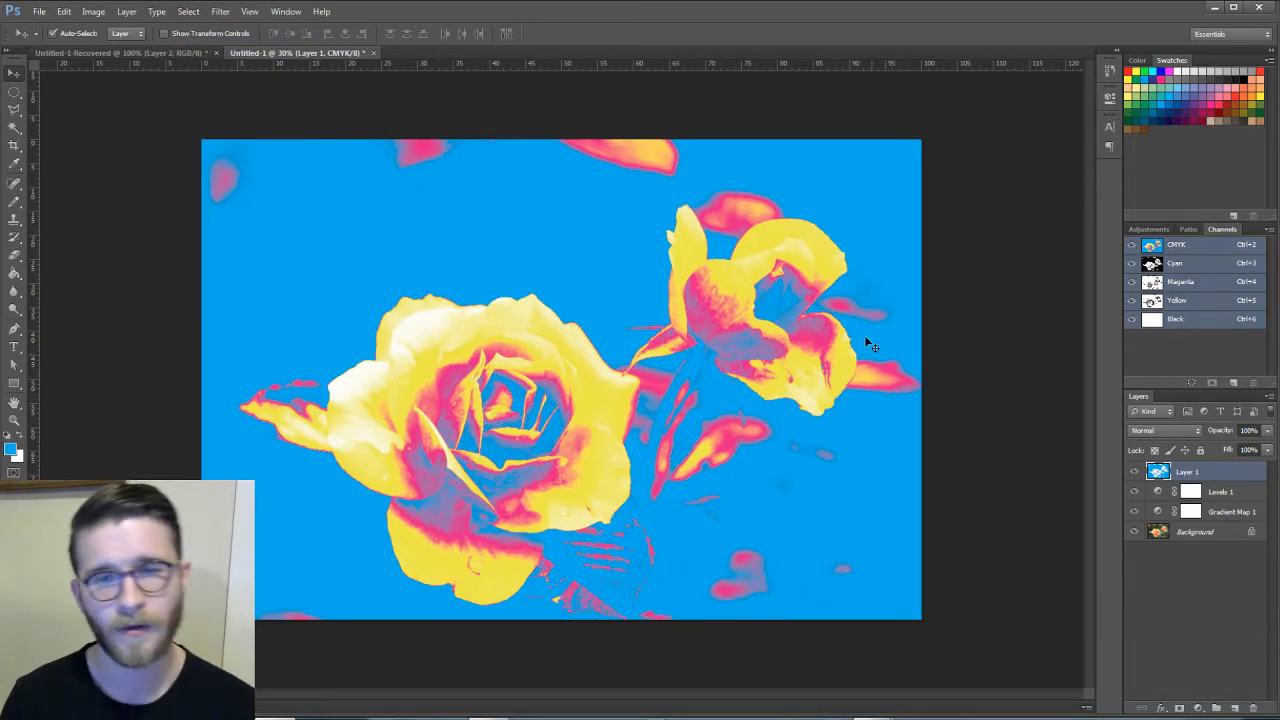
# Step: Hide Layer 1 and fill an inverted Magenta channel selection with the magenta swatch colour on a new layer, leaving nothing selected
pyautogui.click(1135, 472)
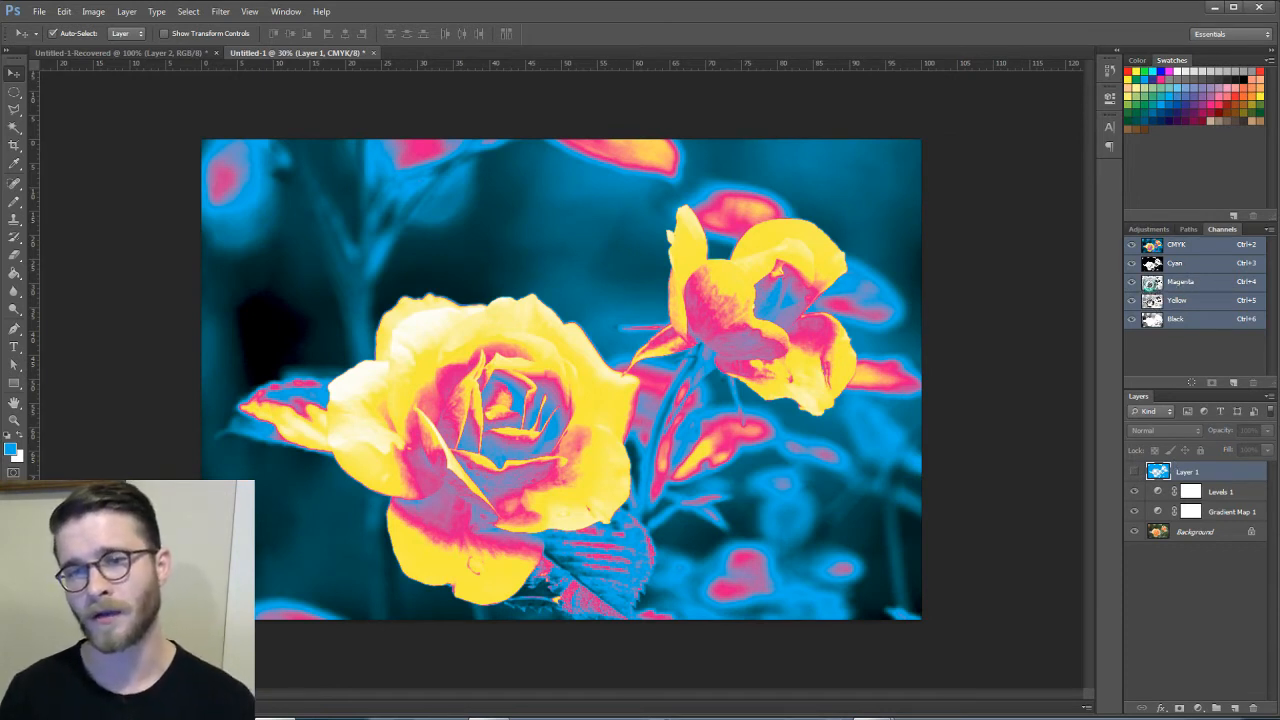
pyautogui.keyDown('ctrl'); pyautogui.click(1150, 282); pyautogui.keyUp('ctrl')
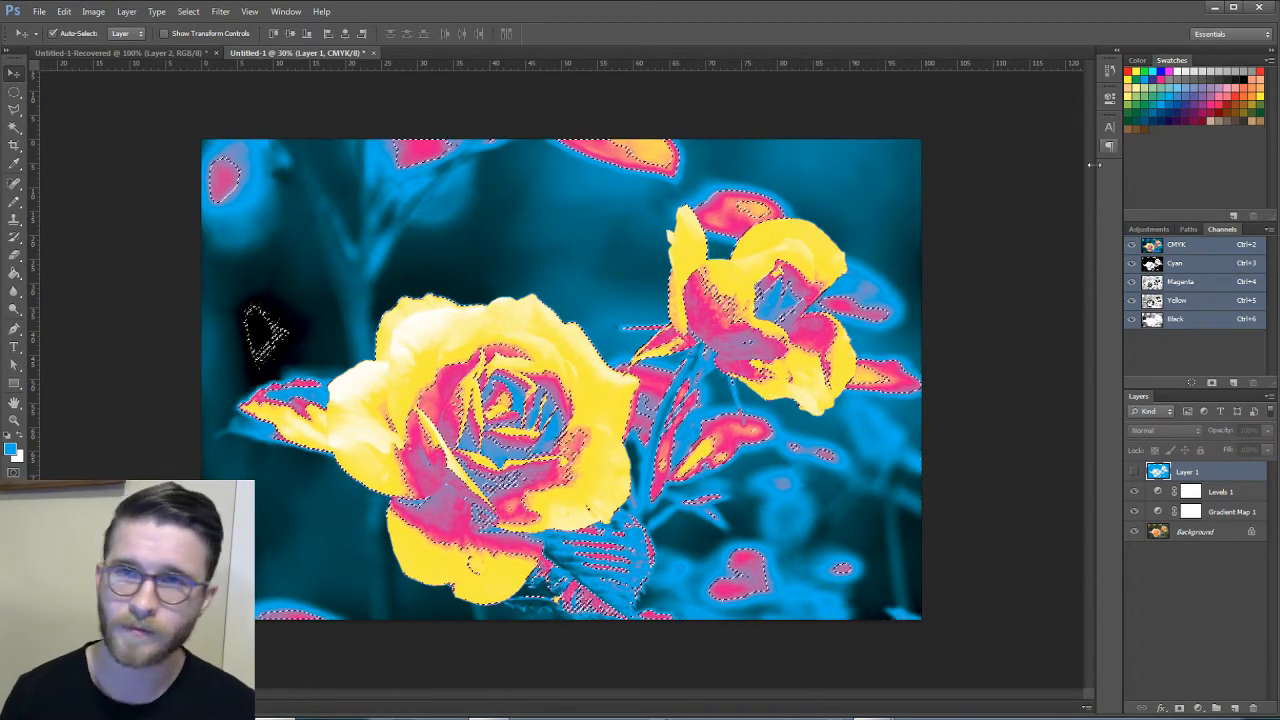
pyautogui.click(1165, 73)
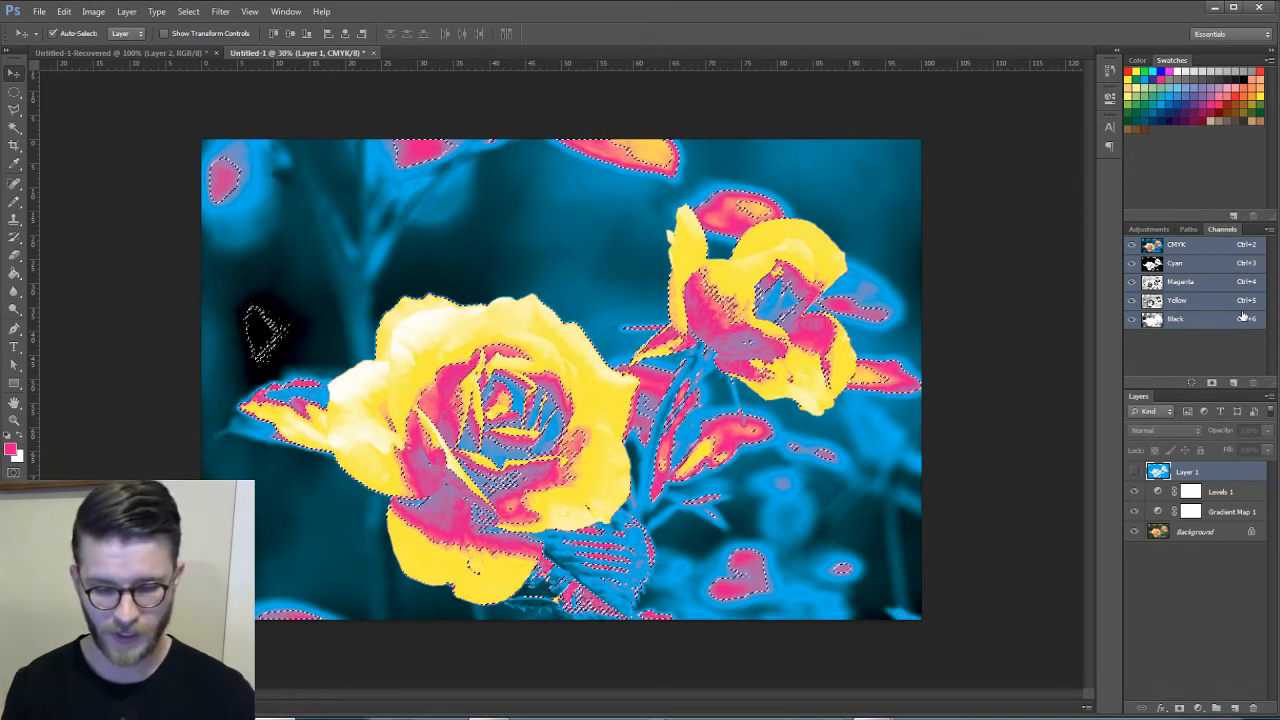
pyautogui.hotkey('ctrl', 'shift', 'n')
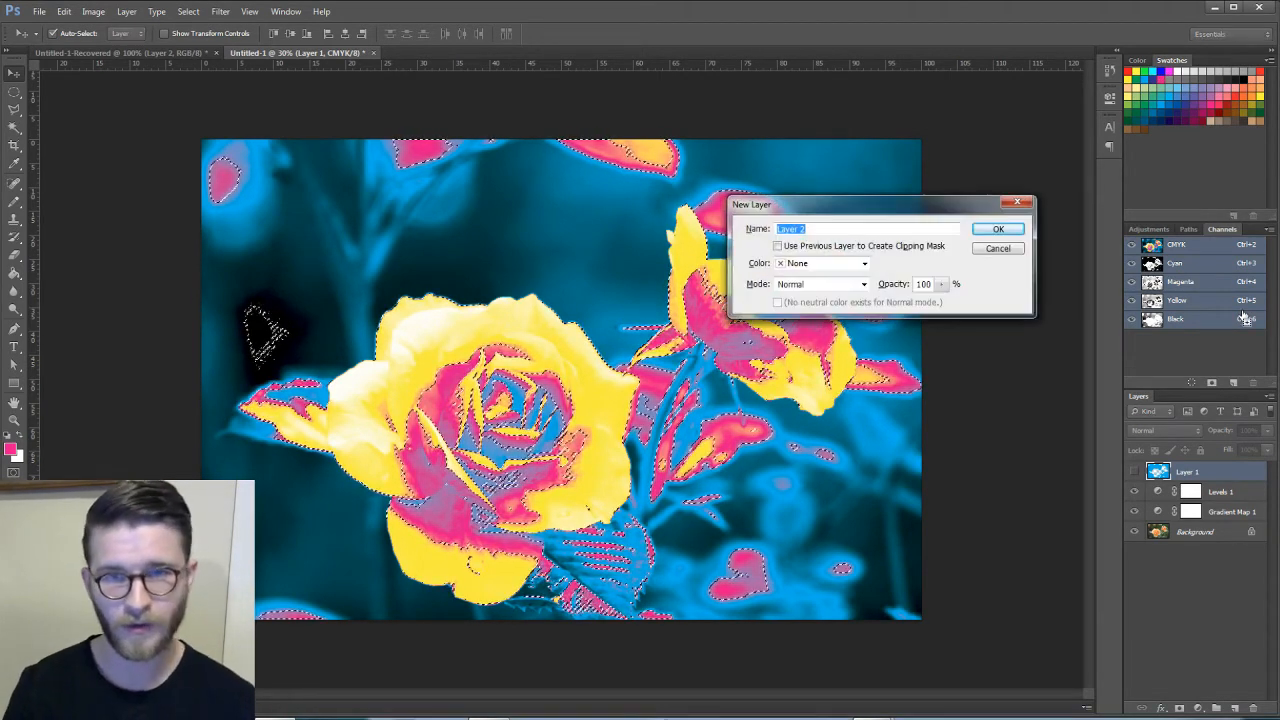
pyautogui.press('Return')
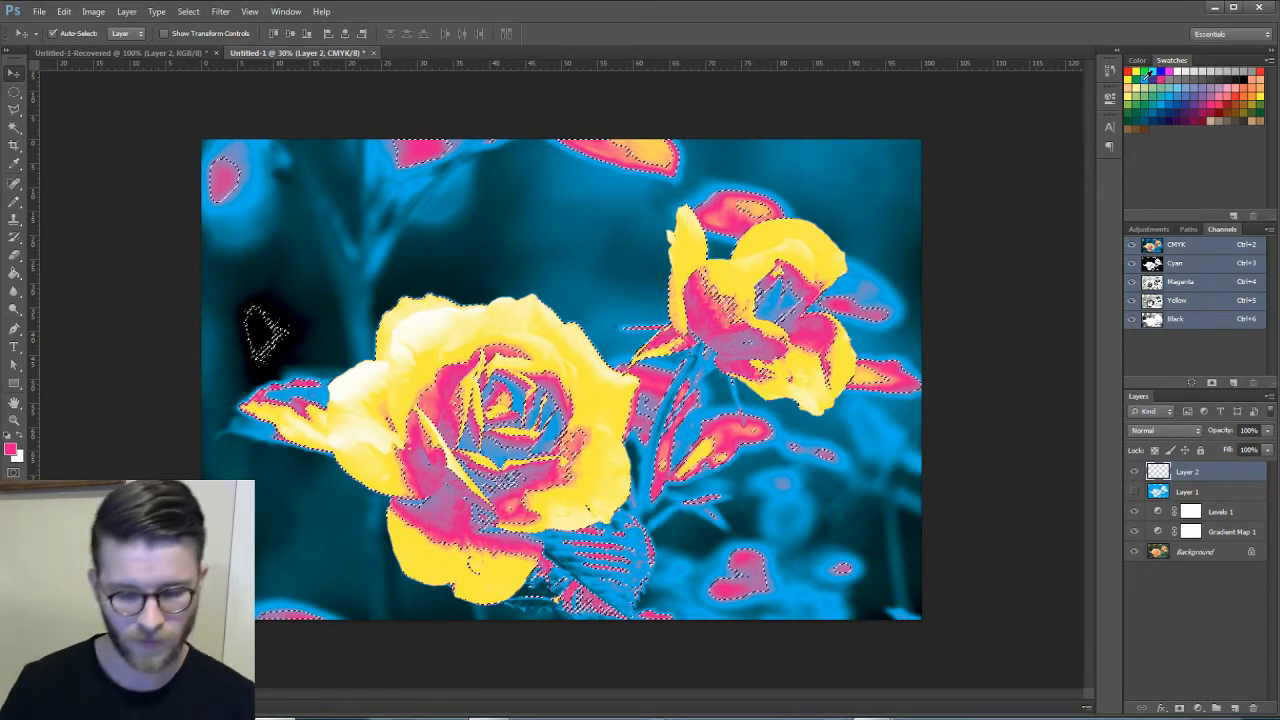
pyautogui.hotkey('alt', 'BackSpace')
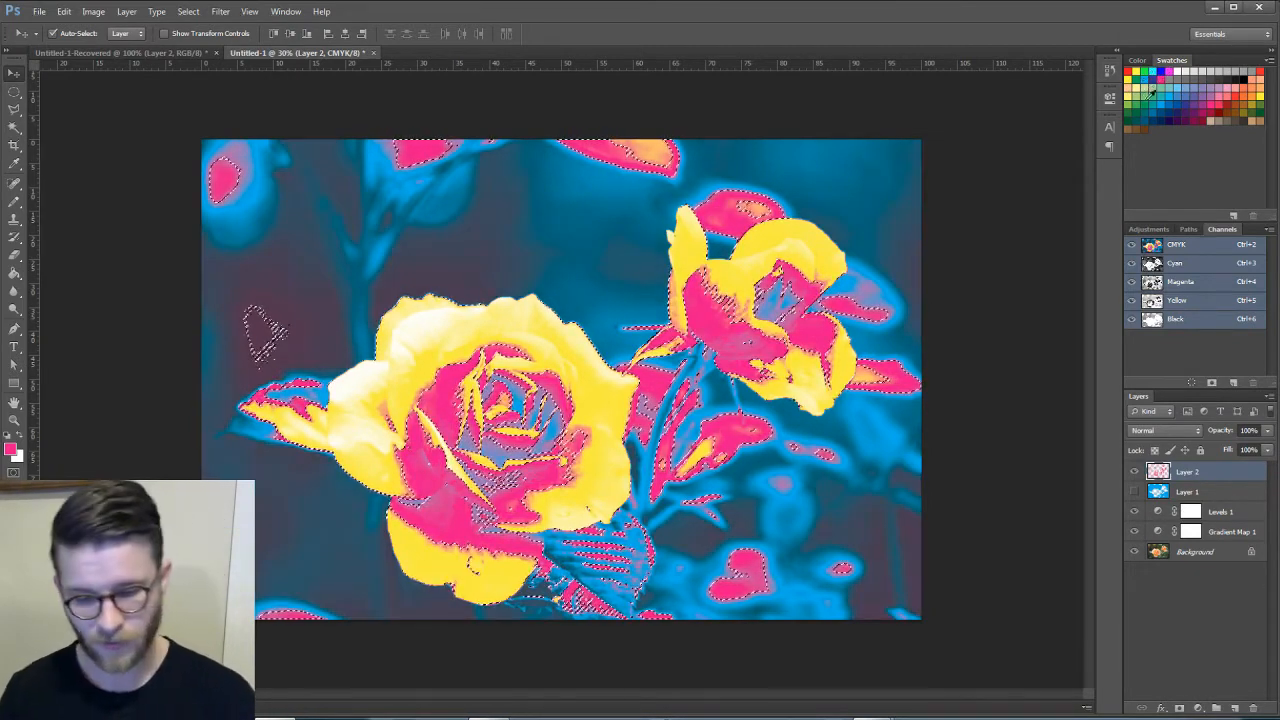
pyautogui.hotkey('ctrl', 'd')
# Step: Hide Layer 2 and fill an inverted Yellow channel selection with the yellow swatch colour on a new layer, leaving nothing selected
pyautogui.click(1134, 471)
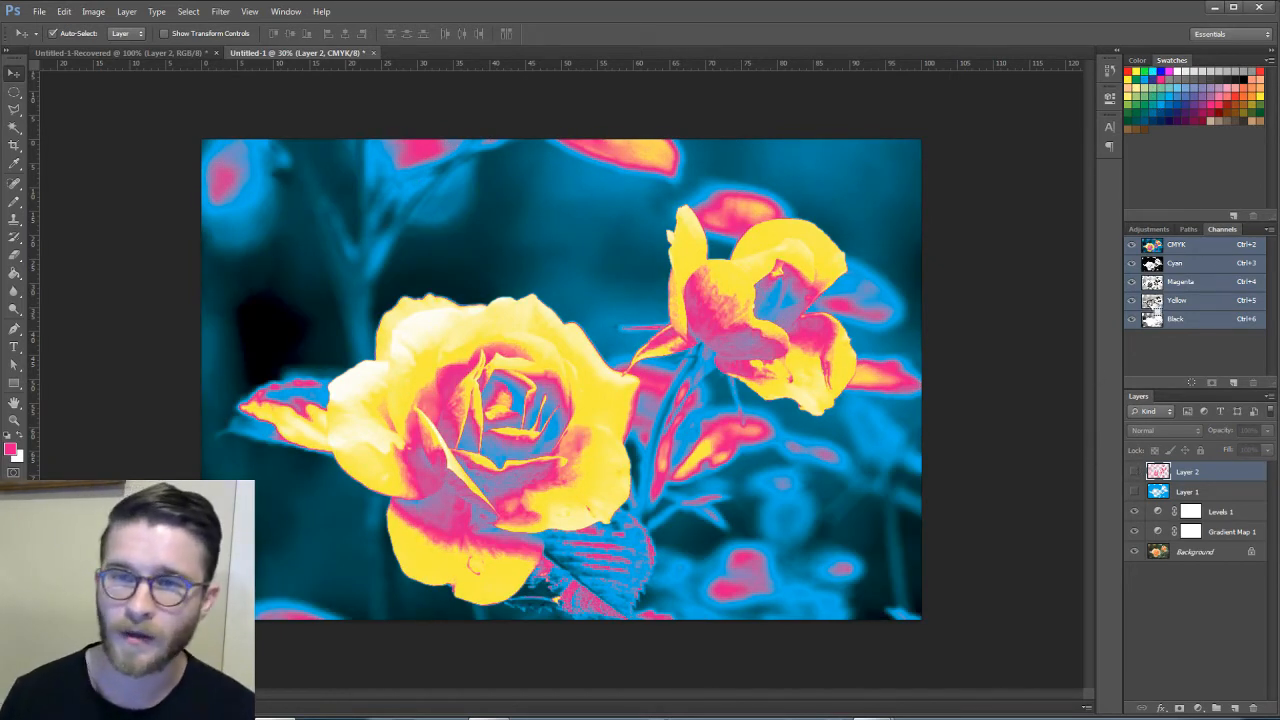
pyautogui.keyDown('ctrl'); pyautogui.click(1153, 300); pyautogui.keyUp('ctrl')
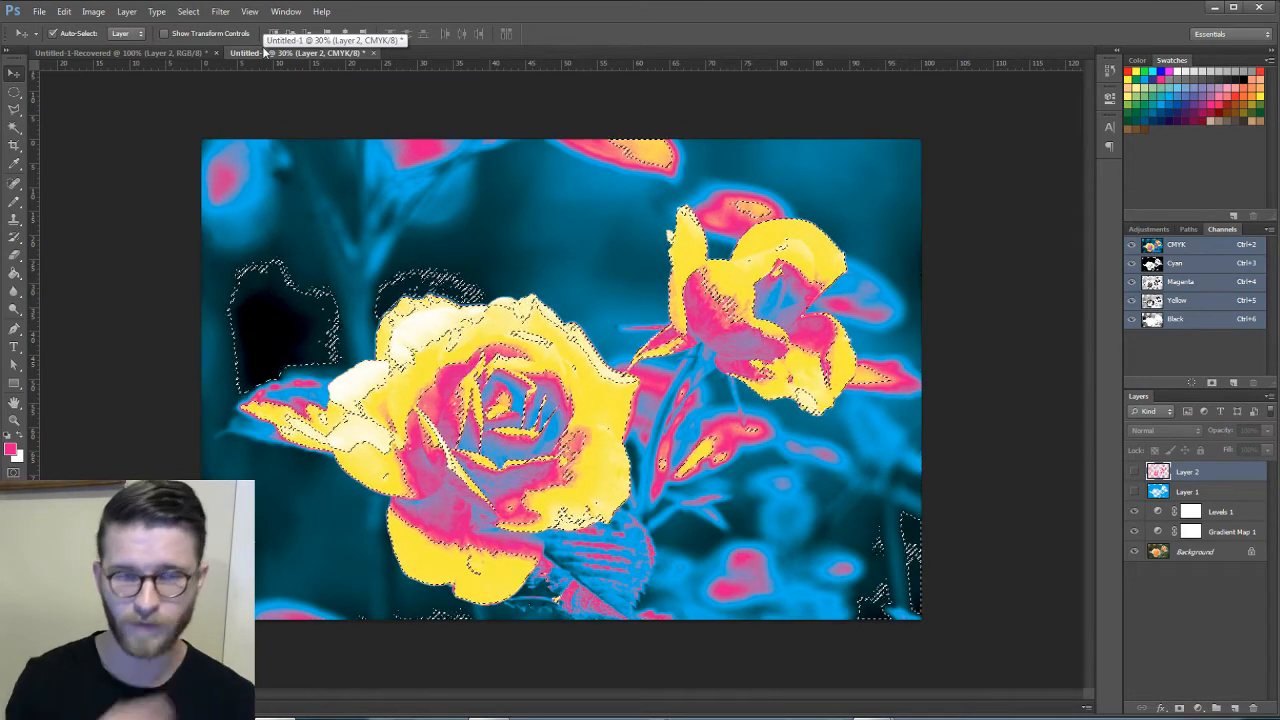
pyautogui.hotkey('ctrl', 'shift', 'n')
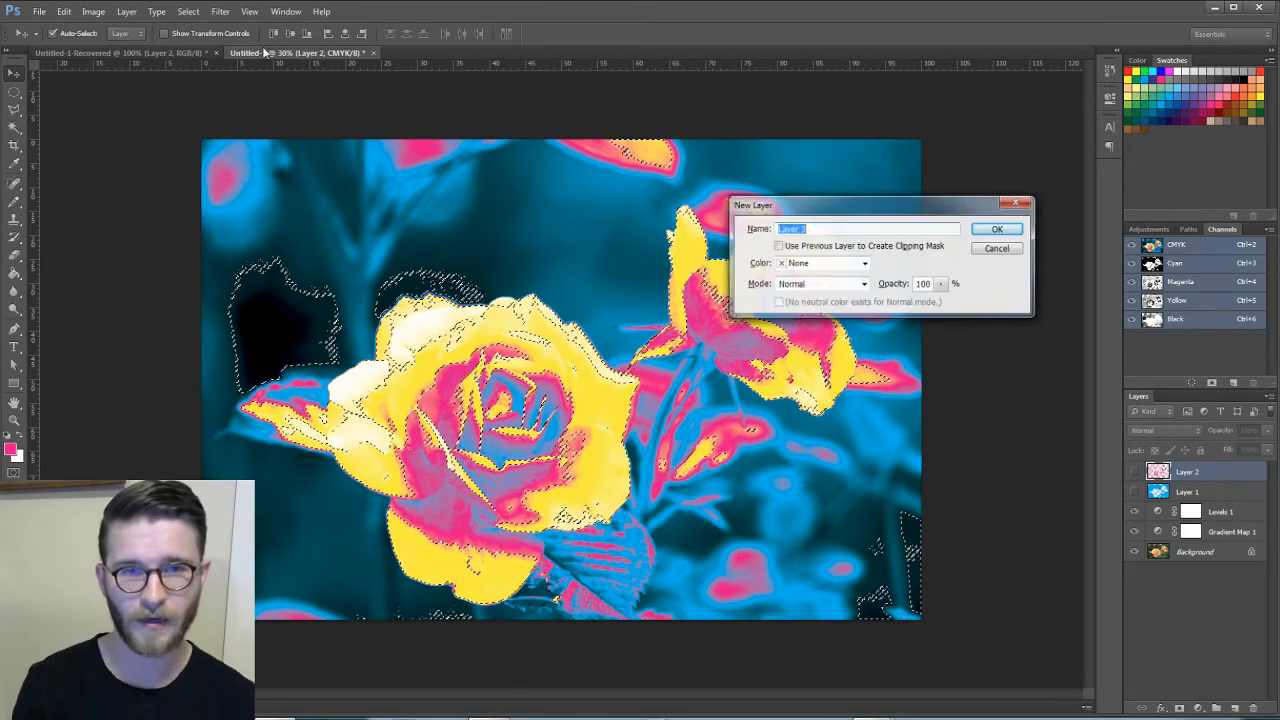
pyautogui.press('Return')
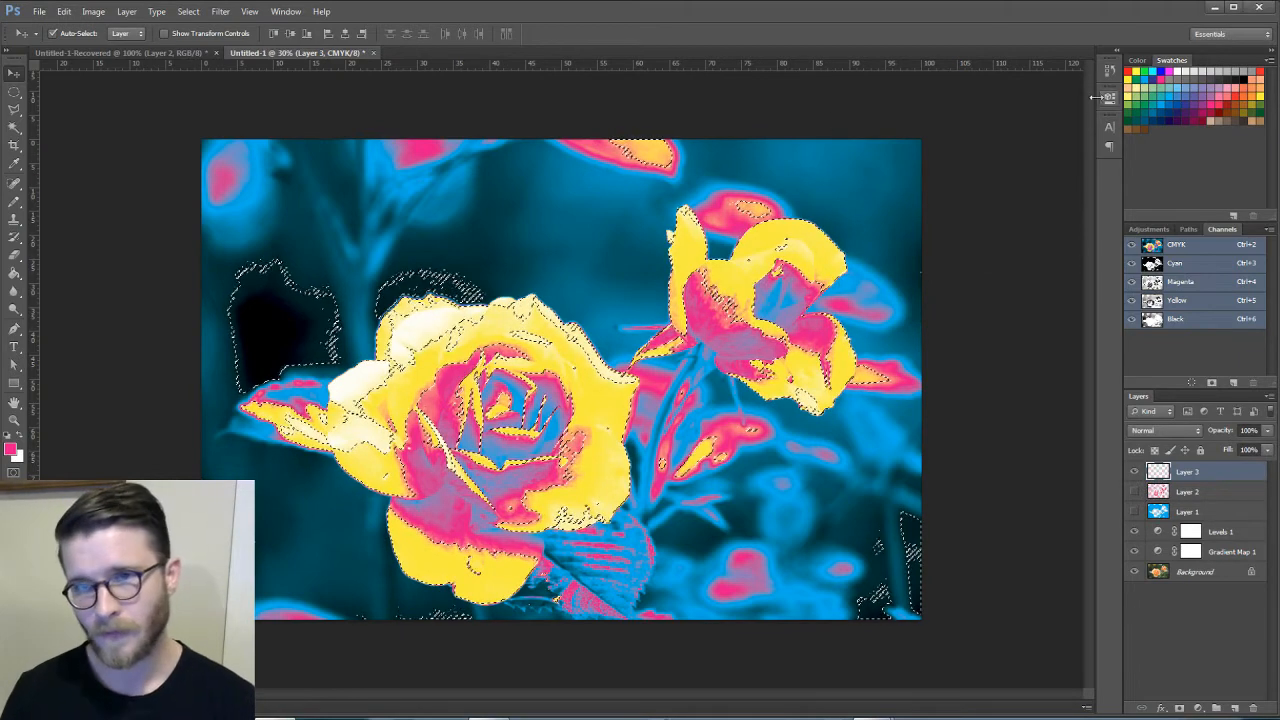
pyautogui.click(1134, 73)
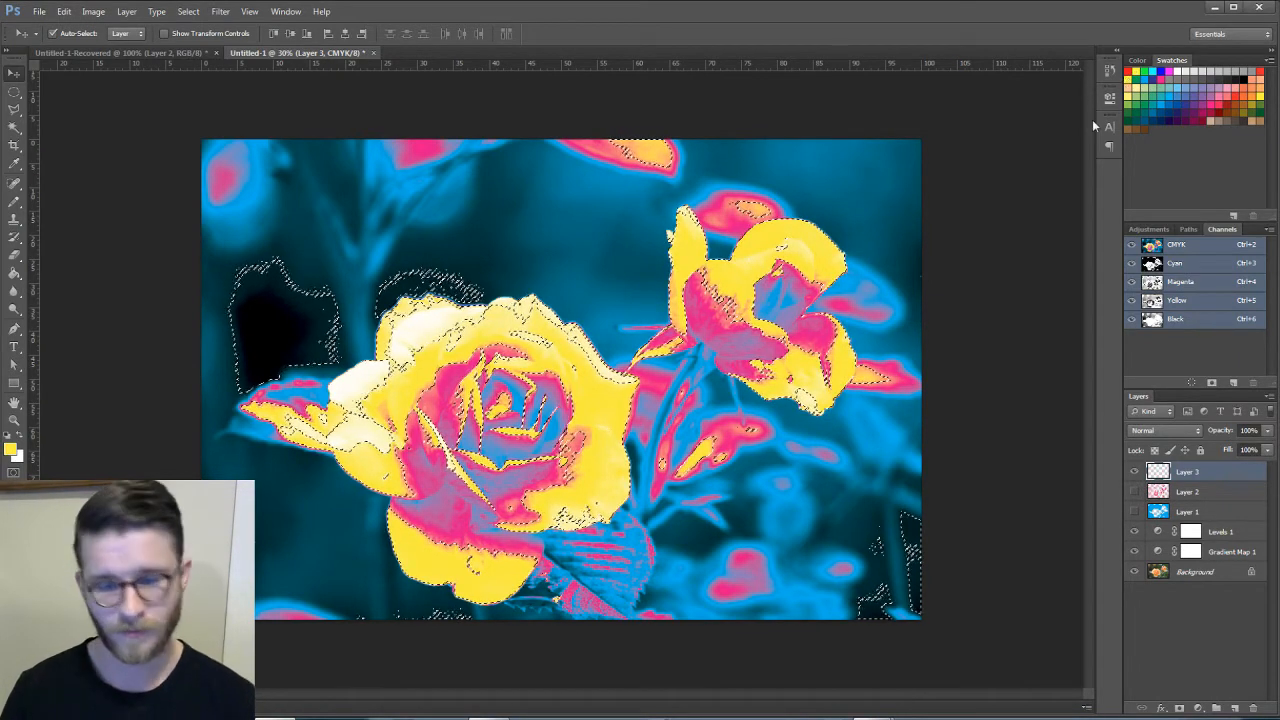
pyautogui.hotkey('alt', 'BackSpace')
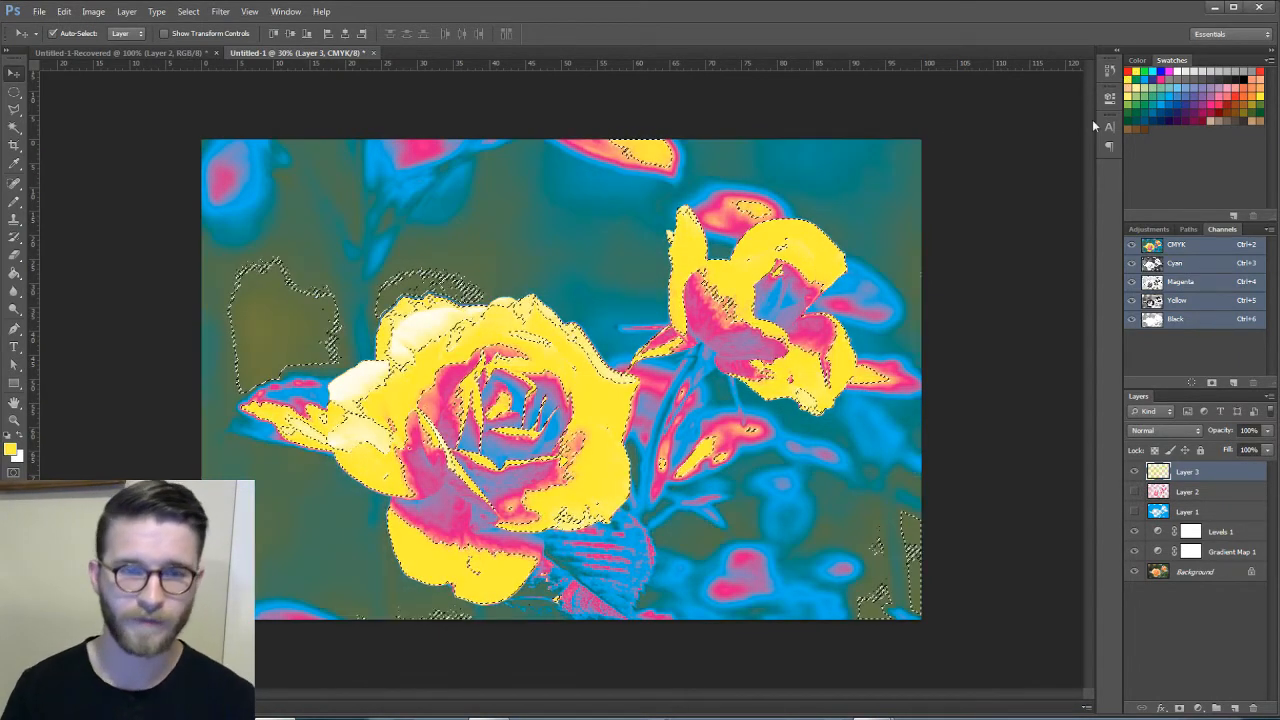
pyautogui.hotkey('ctrl', 'd')
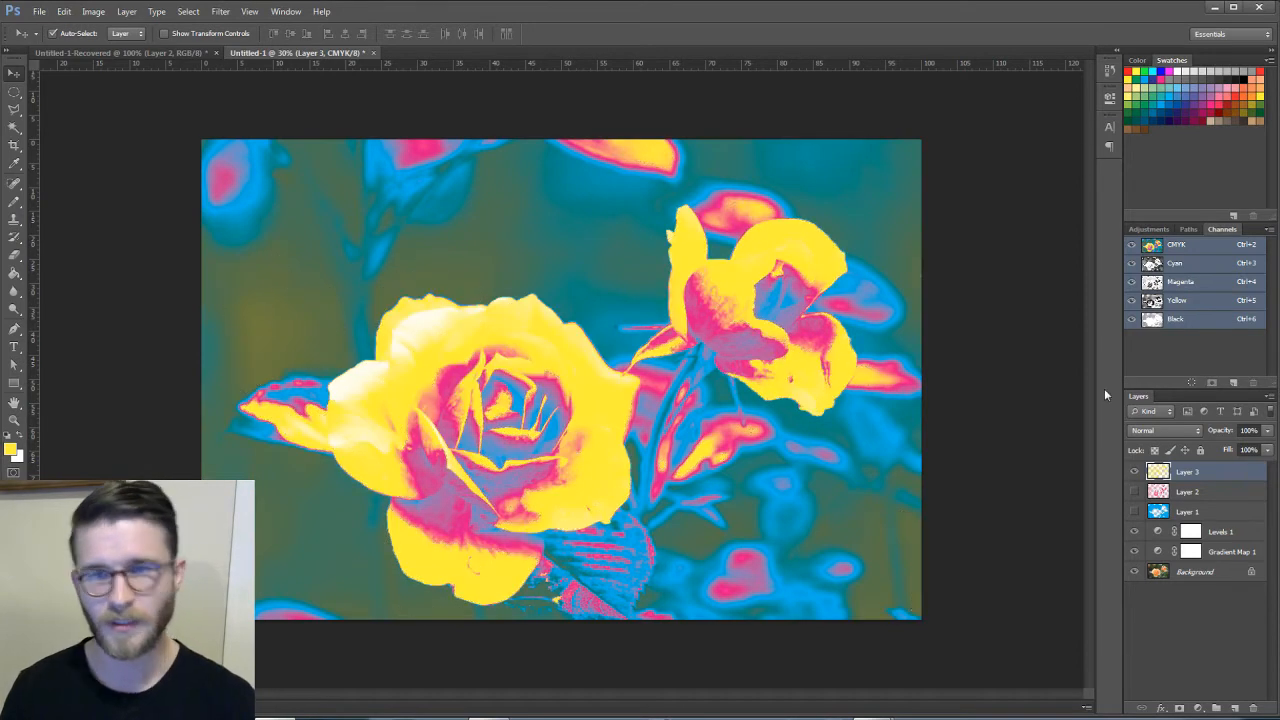
# Step: Hide Layer 3 and fill an inverted Black channel selection with default black on a new layer, leaving nothing selected
pyautogui.click(1135, 472)
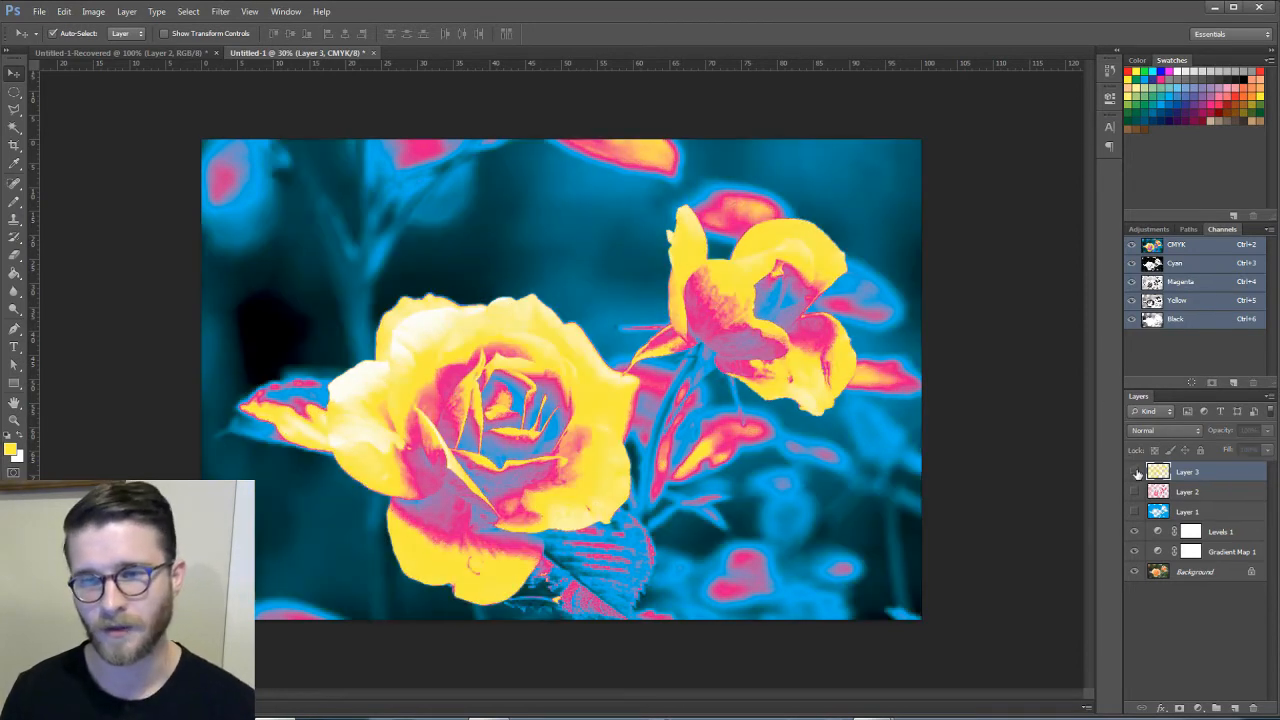
pyautogui.keyDown('ctrl'); pyautogui.click(1152, 320); pyautogui.keyUp('ctrl')
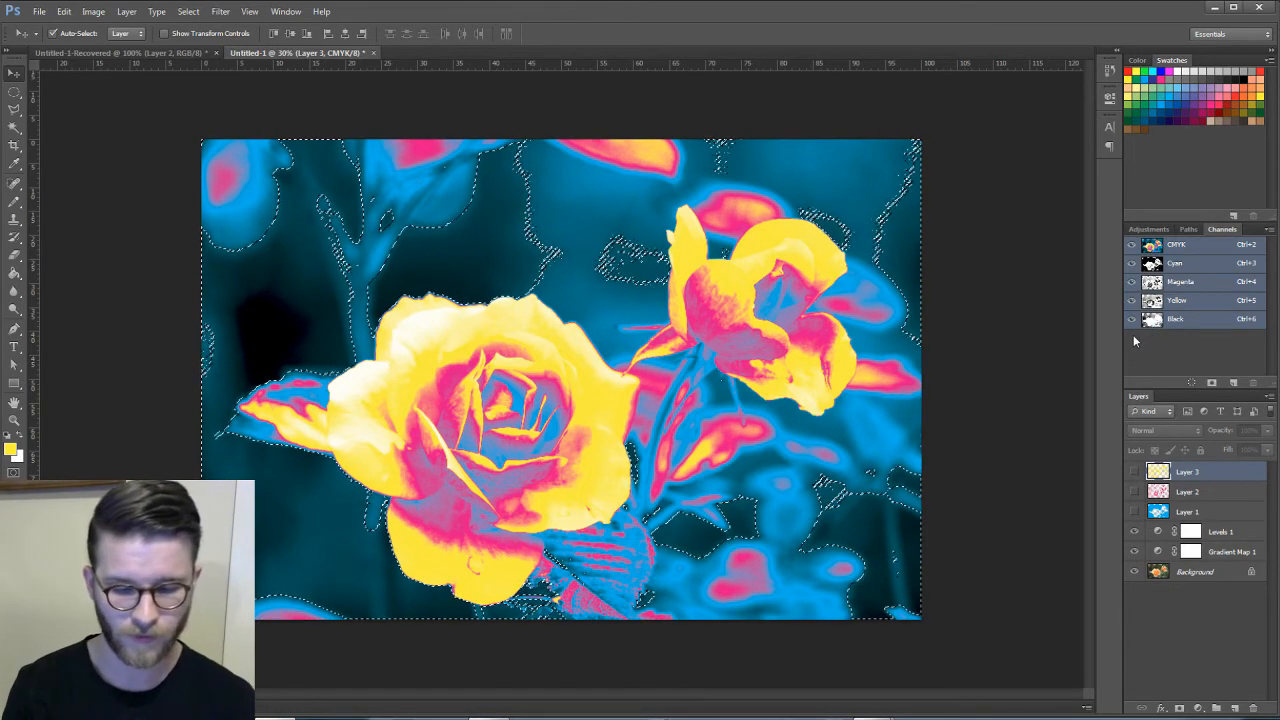
pyautogui.hotkey('ctrl', 'shift', 'n')
pyautogui.press('Return')
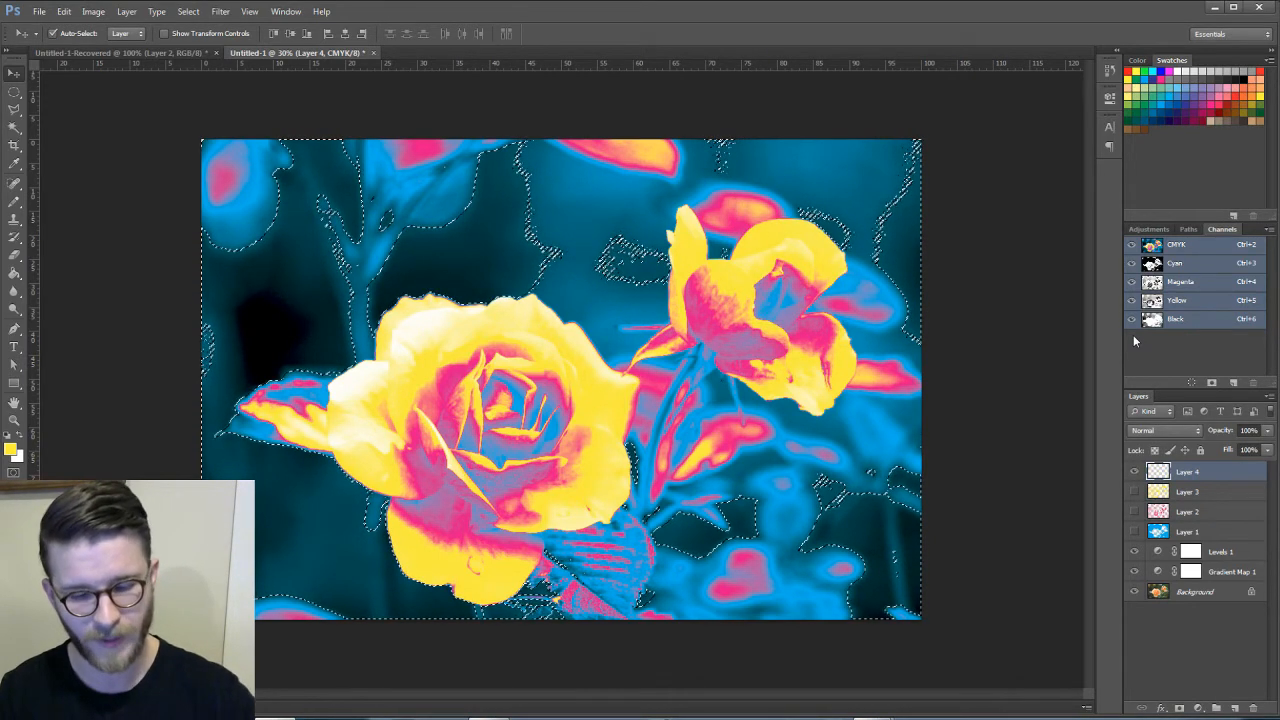
pyautogui.press('d')
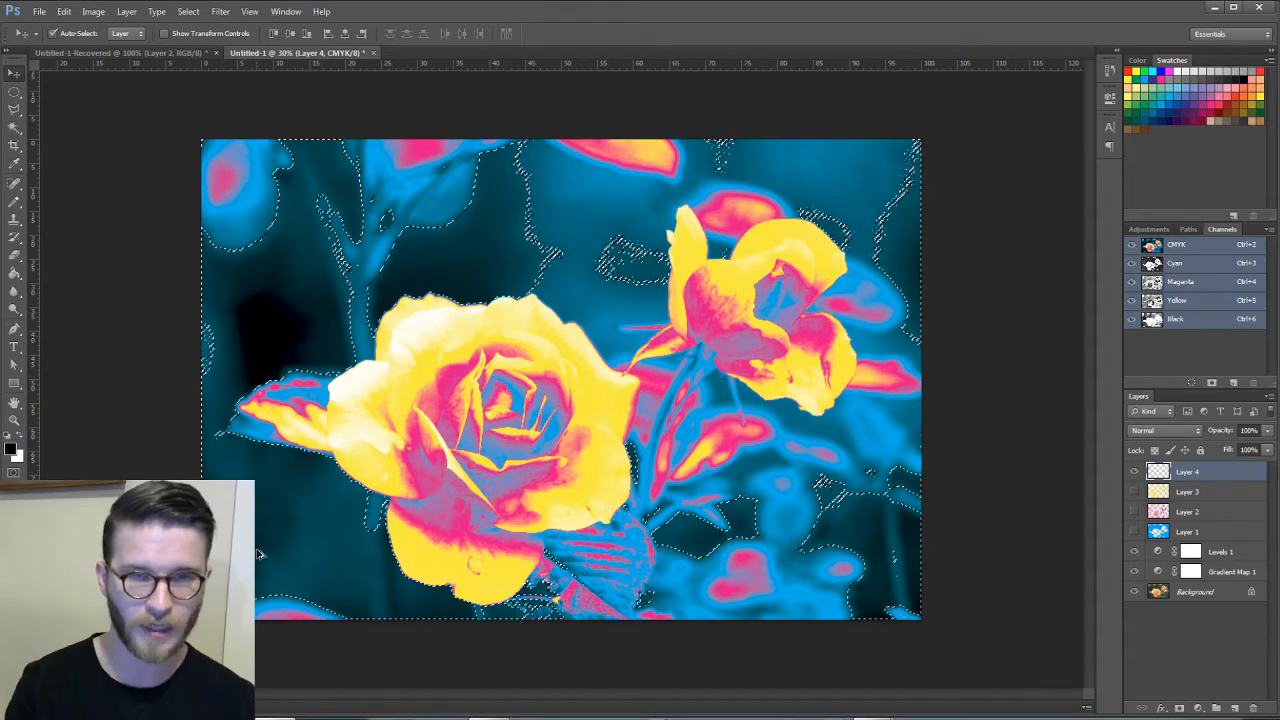
pyautogui.hotkey('alt', 'BackSpace')
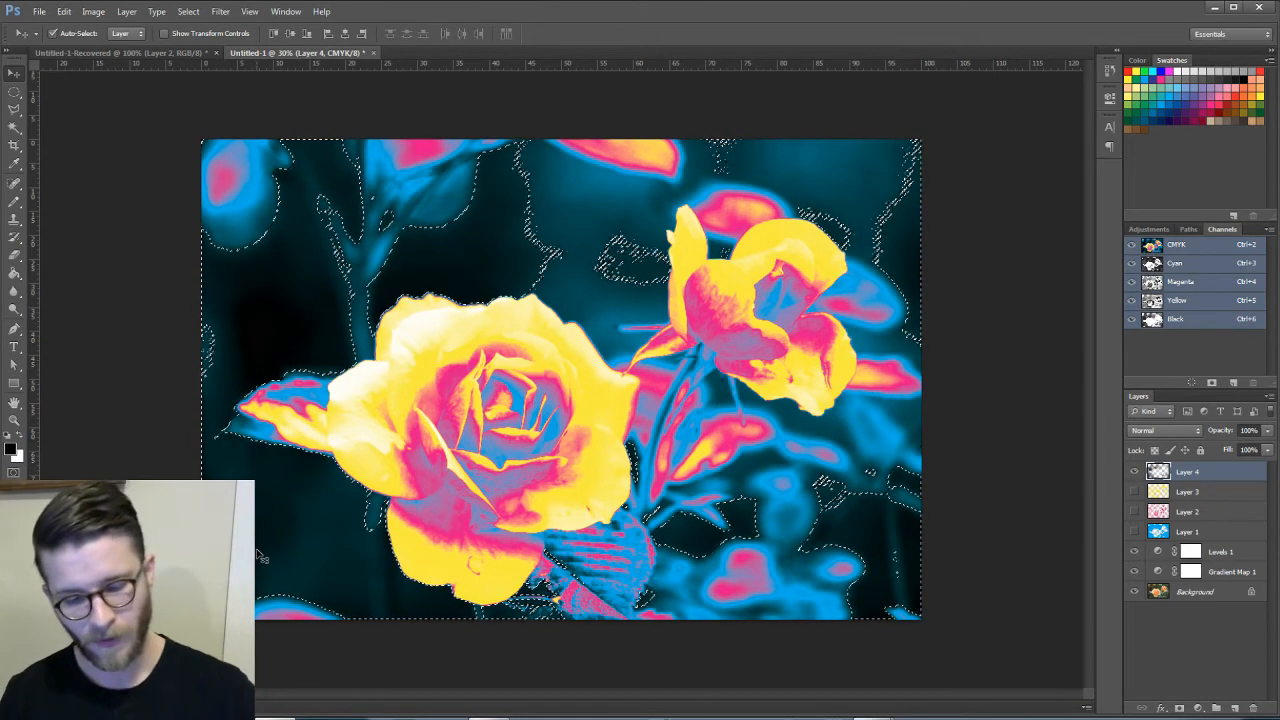
pyautogui.hotkey('ctrl', 'd')
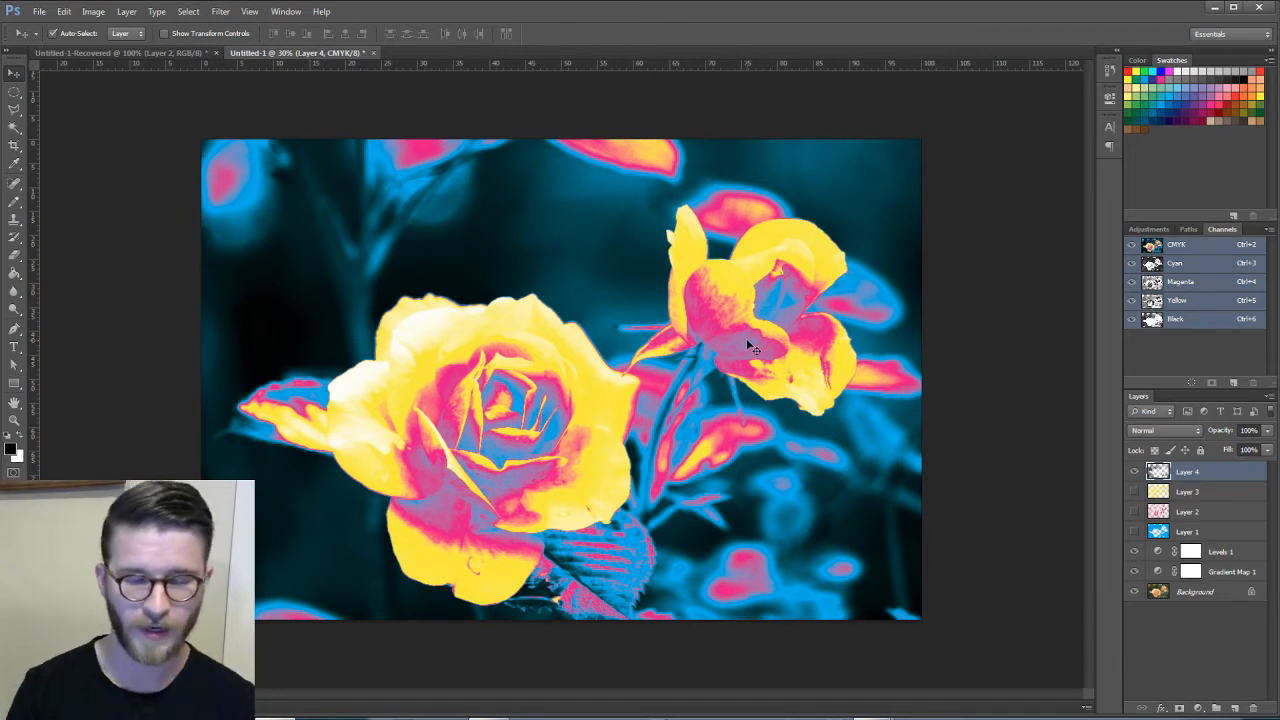
# Step: Create a new layer filled with white and place it directly below Layer 1, above the Levels adjustment
pyautogui.hotkey('ctrl', 'shift', 'n')
pyautogui.press('Return')
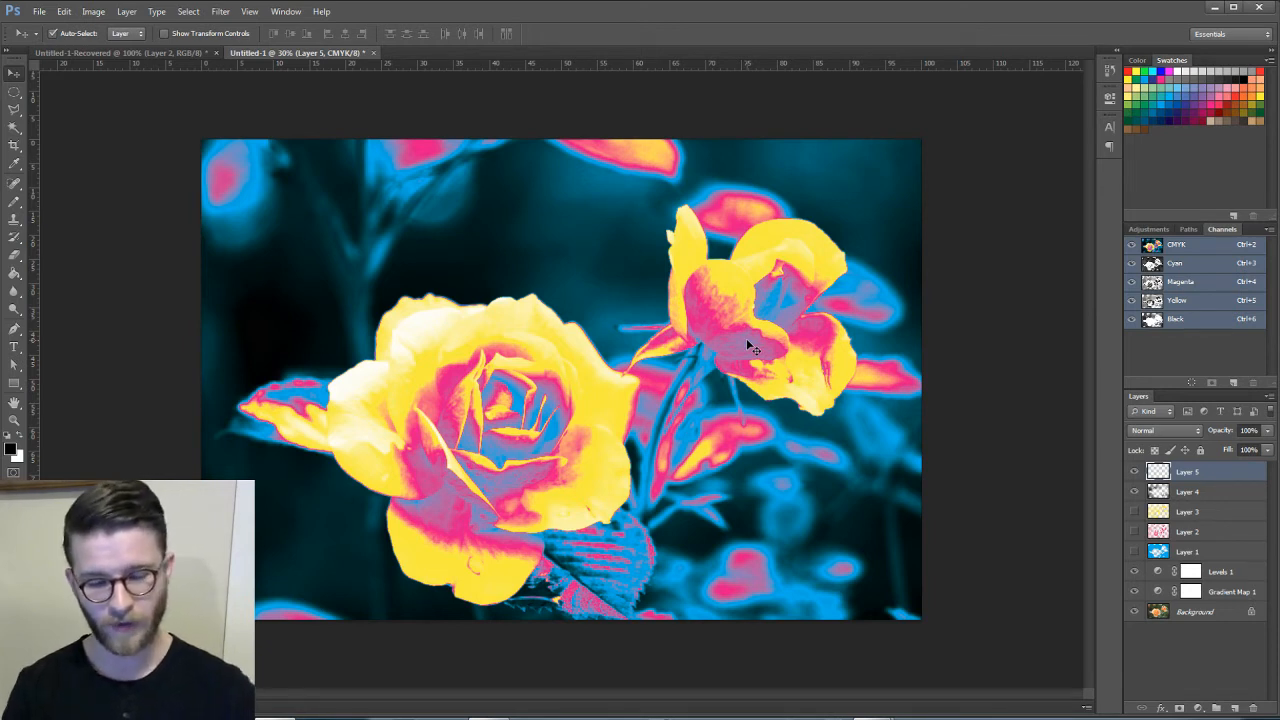
pyautogui.hotkey('ctrl', 'BackSpace')
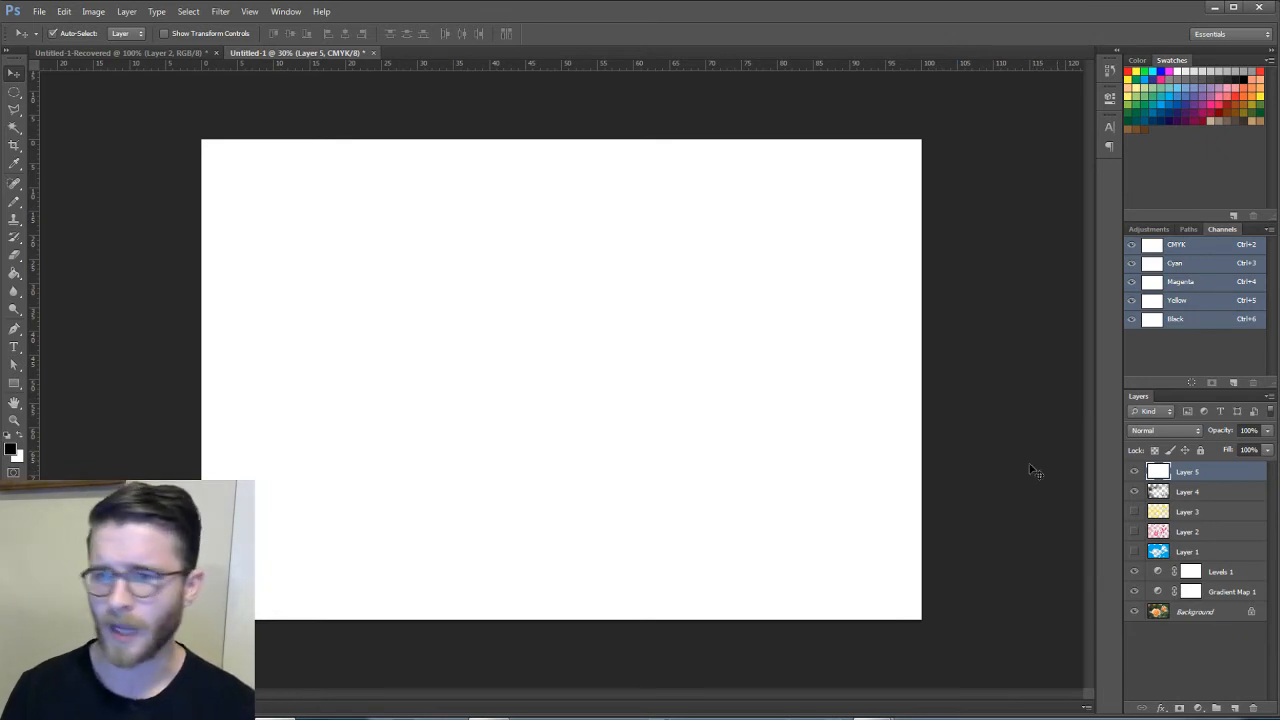
pyautogui.moveTo(1200, 474)
pyautogui.mouseDown()
pyautogui.moveTo(1188, 568)
pyautogui.moveTo(1188, 478)
pyautogui.mouseUp()
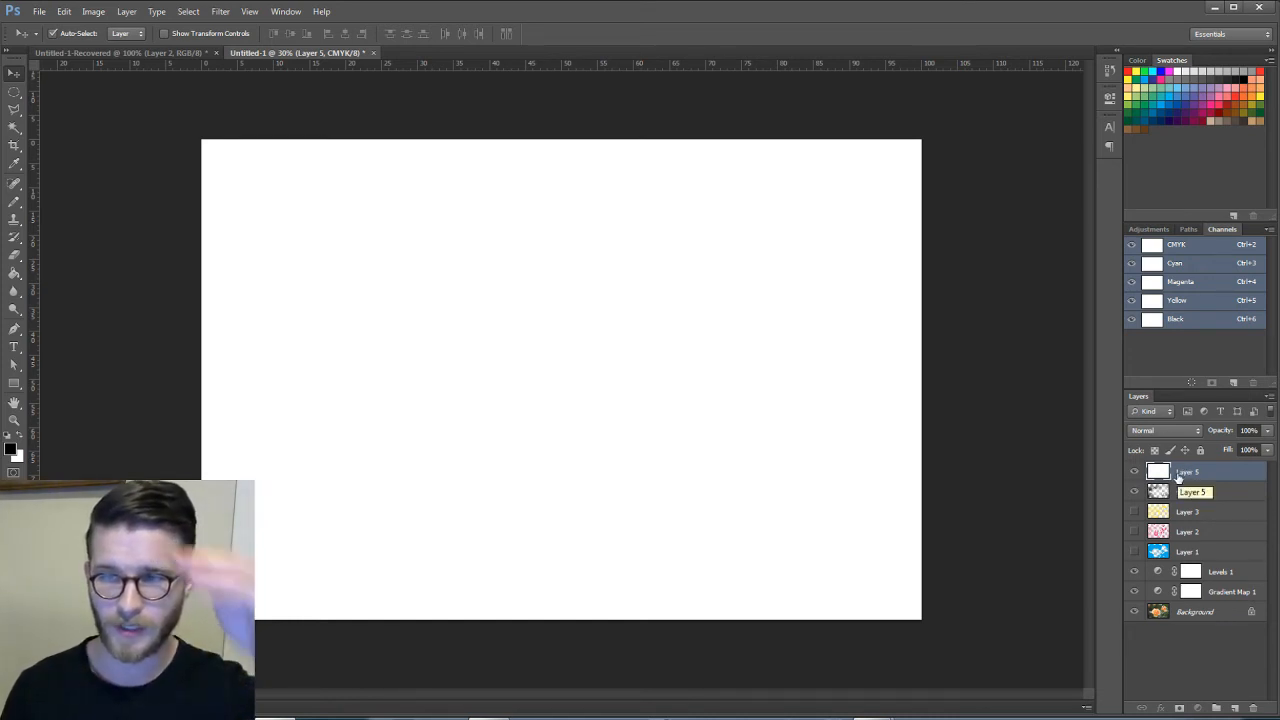
pyautogui.moveTo(1183, 481); pyautogui.dragTo(1180, 556)
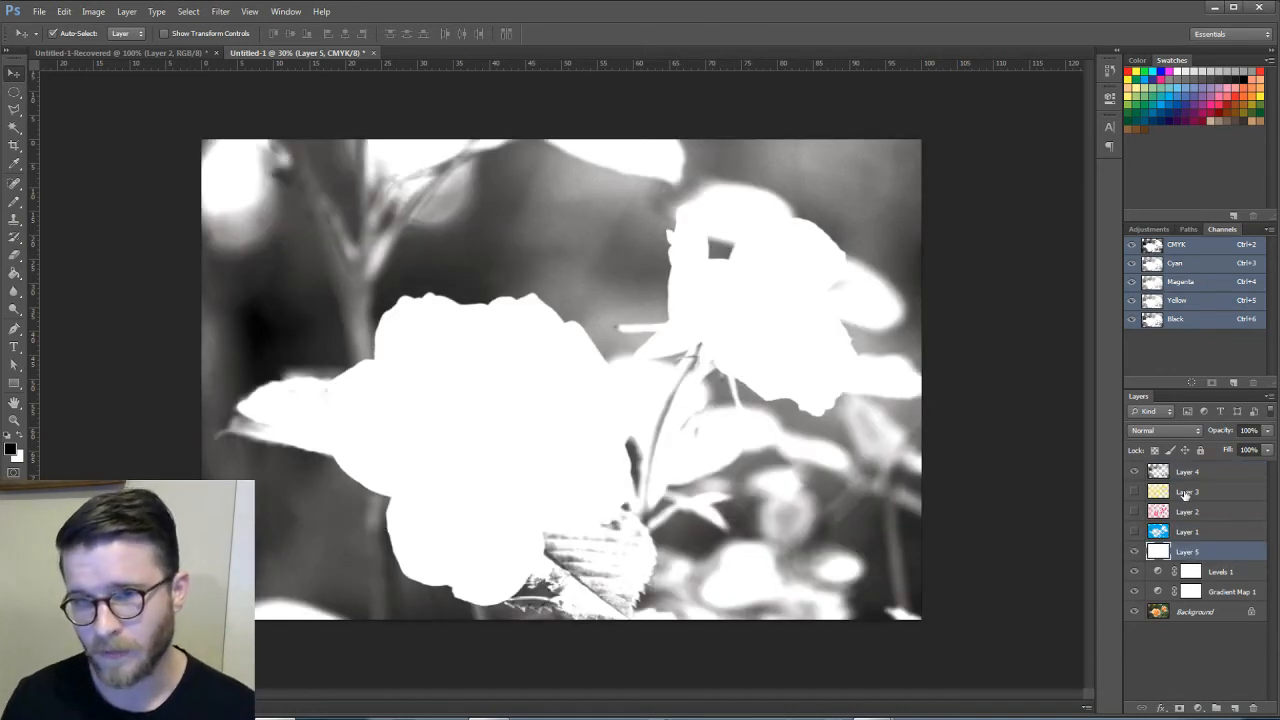
# Step: Stack yellow Layer 3, magenta Layer 2 and cyan Layer 1 in ascending order above the white layer and make all three visible
pyautogui.moveTo(1185, 493); pyautogui.dragTo(1188, 539)
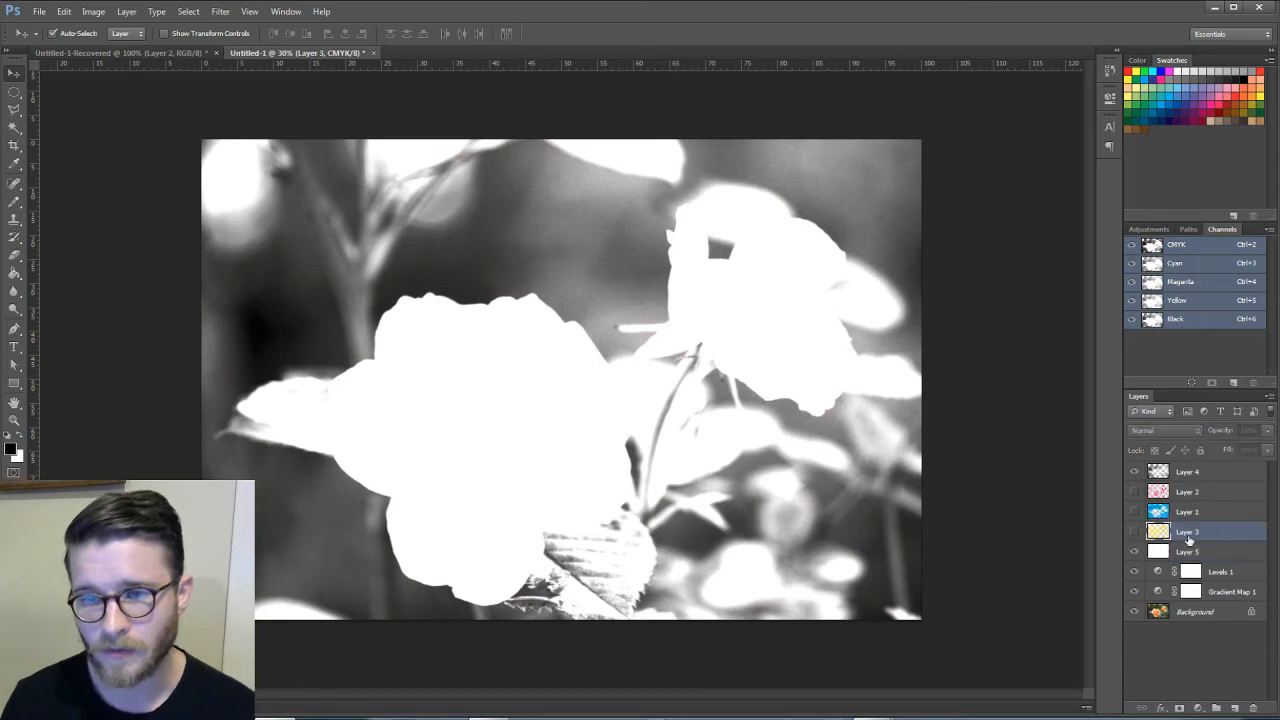
pyautogui.moveTo(1185, 491); pyautogui.dragTo(1182, 520)
pyautogui.click(1135, 512)
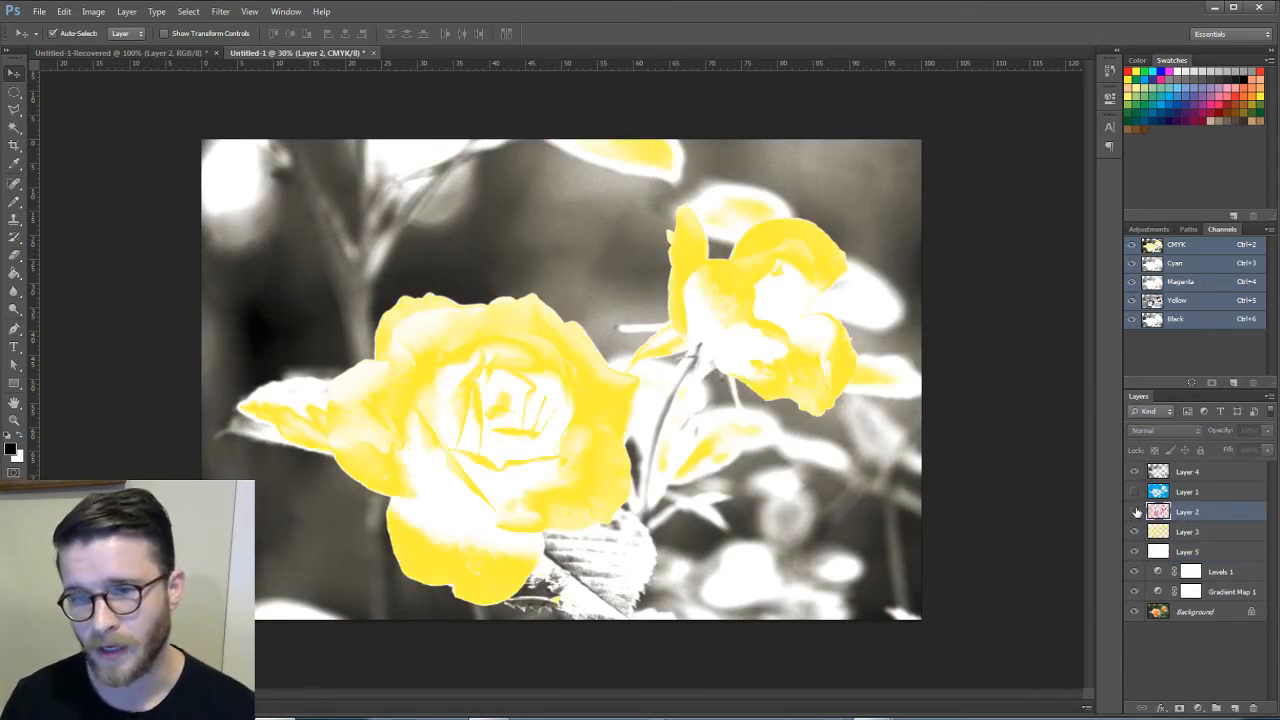
pyautogui.click(1135, 512)
pyautogui.click(1134, 491)
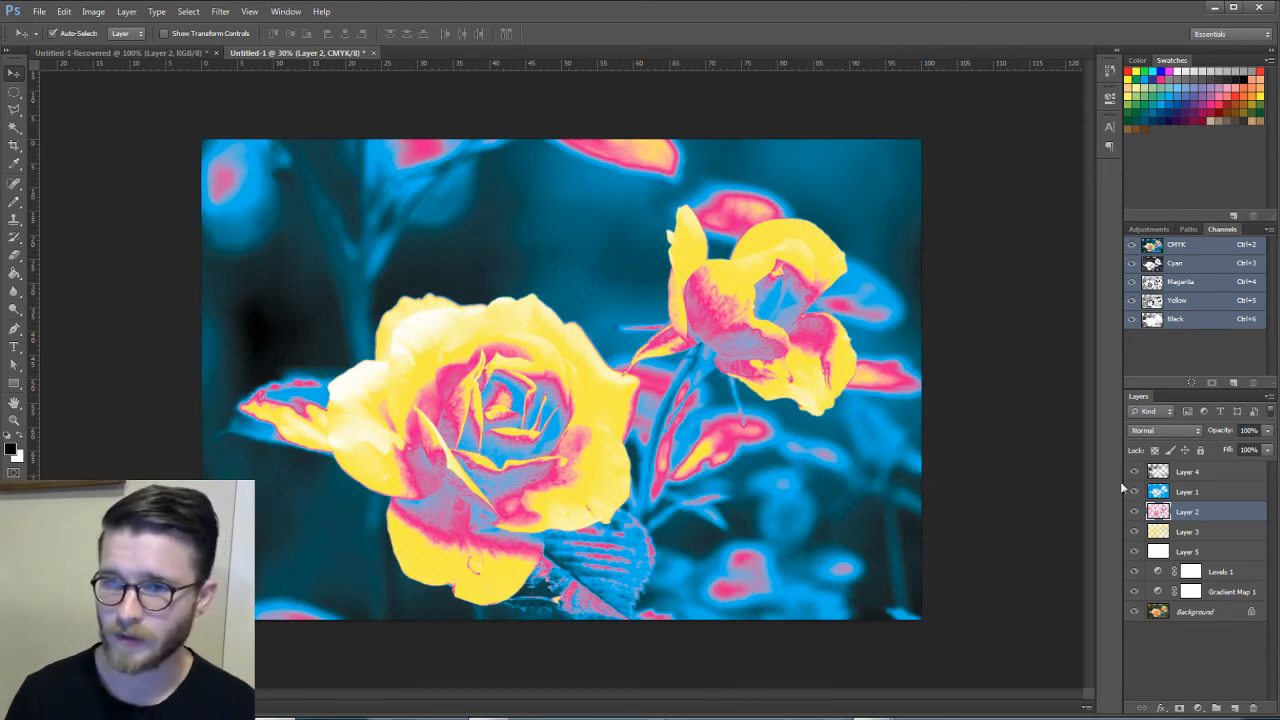
# Step: Group the black, cyan, magenta, yellow and white layers, from Layer 4 down to Layer 5
pyautogui.click(1202, 475)
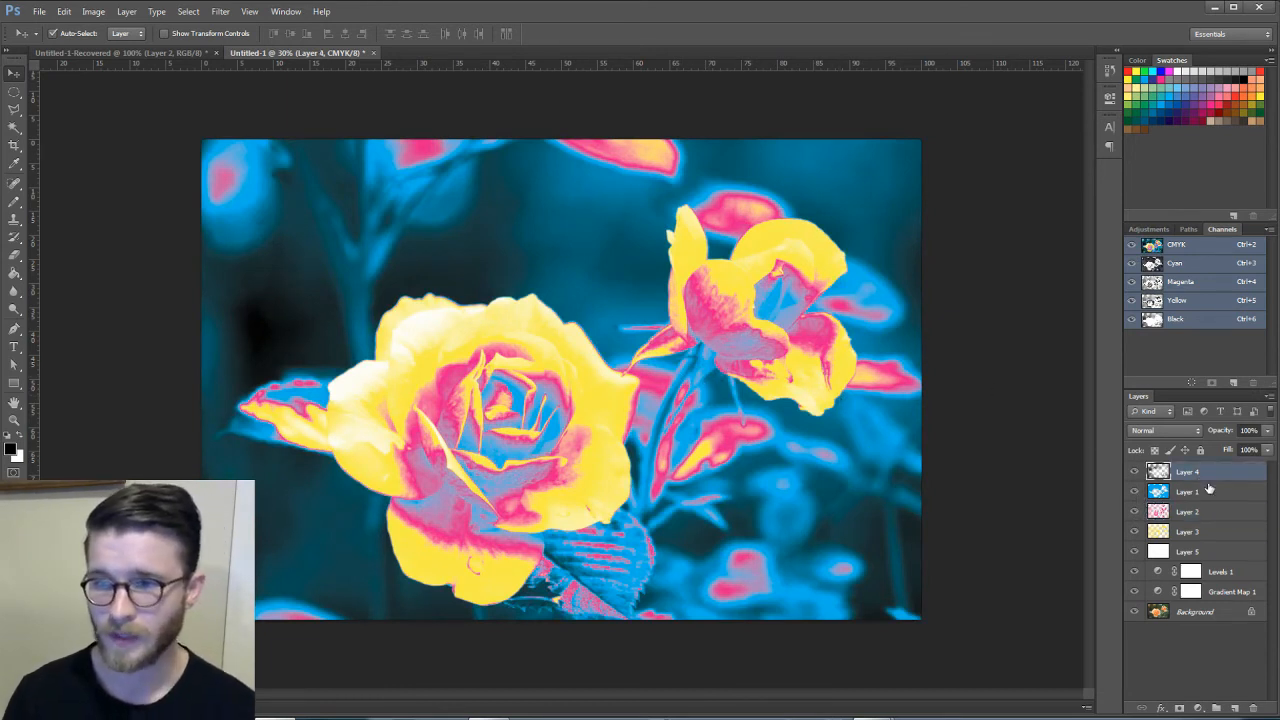
pyautogui.keyDown('shift'); pyautogui.click(1190, 553); pyautogui.keyUp('shift')
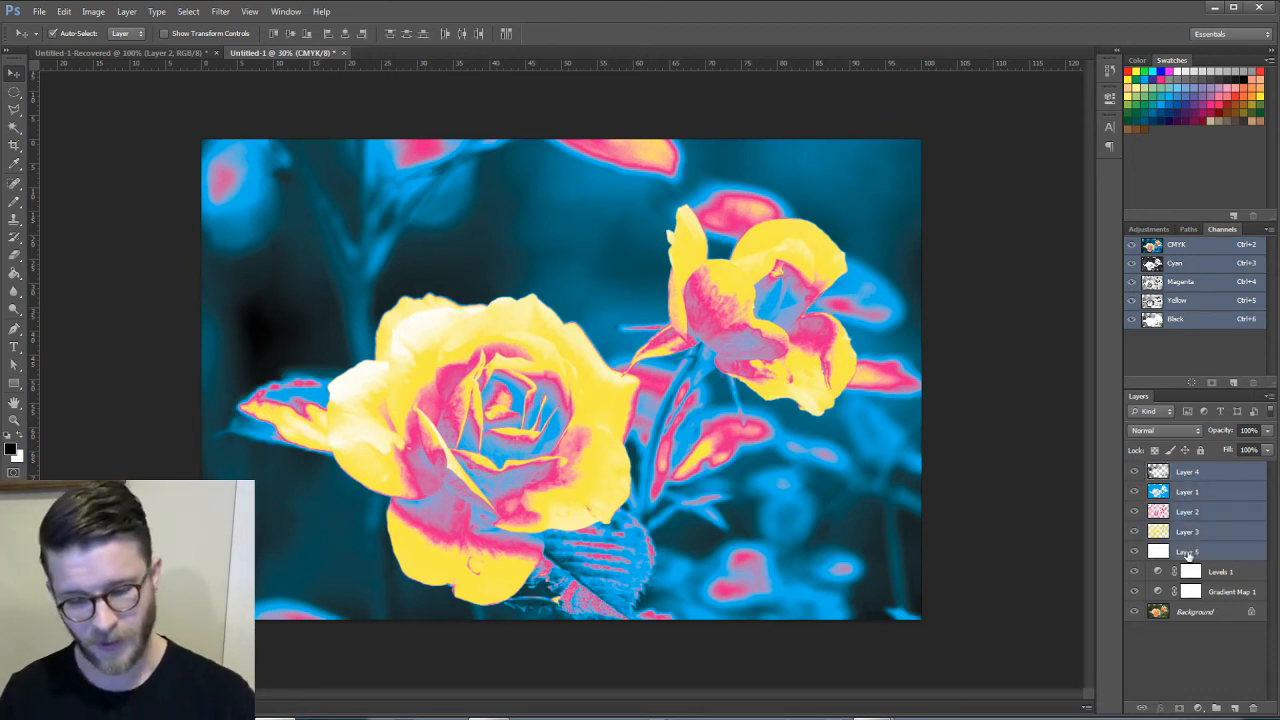
pyautogui.hotkey('ctrl', 'g')
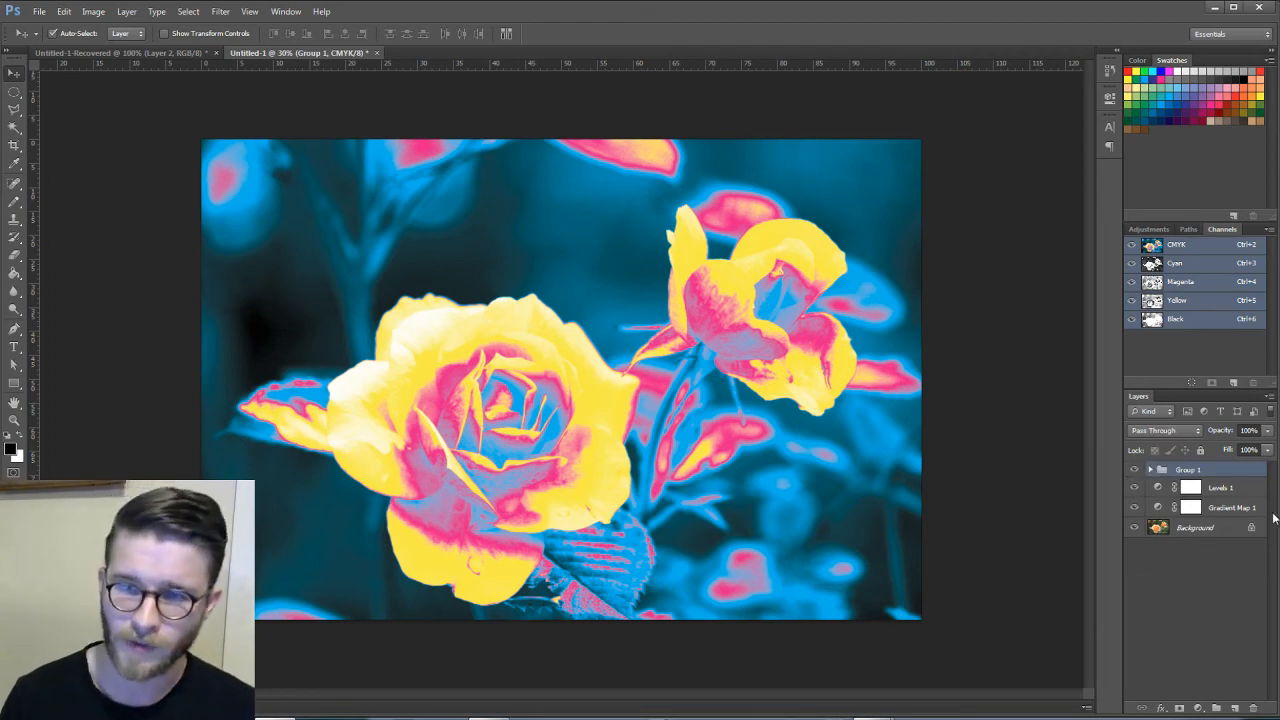
# Step: Toggle Group 1's visibility to compare the separated ink layers with the original image, leaving the group visible
pyautogui.click(1134, 470)
pyautogui.click(1135, 472)
pyautogui.click(1135, 472)
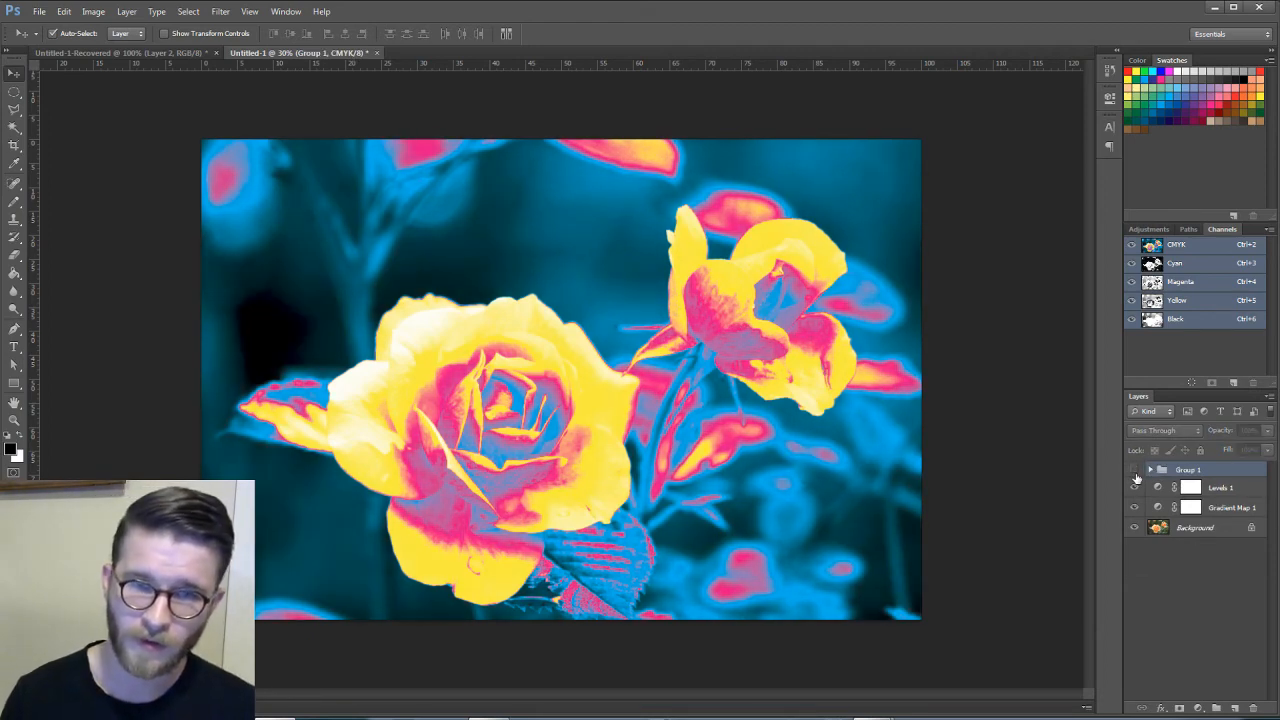
pyautogui.click(1135, 472)
pyautogui.click(1136, 476)
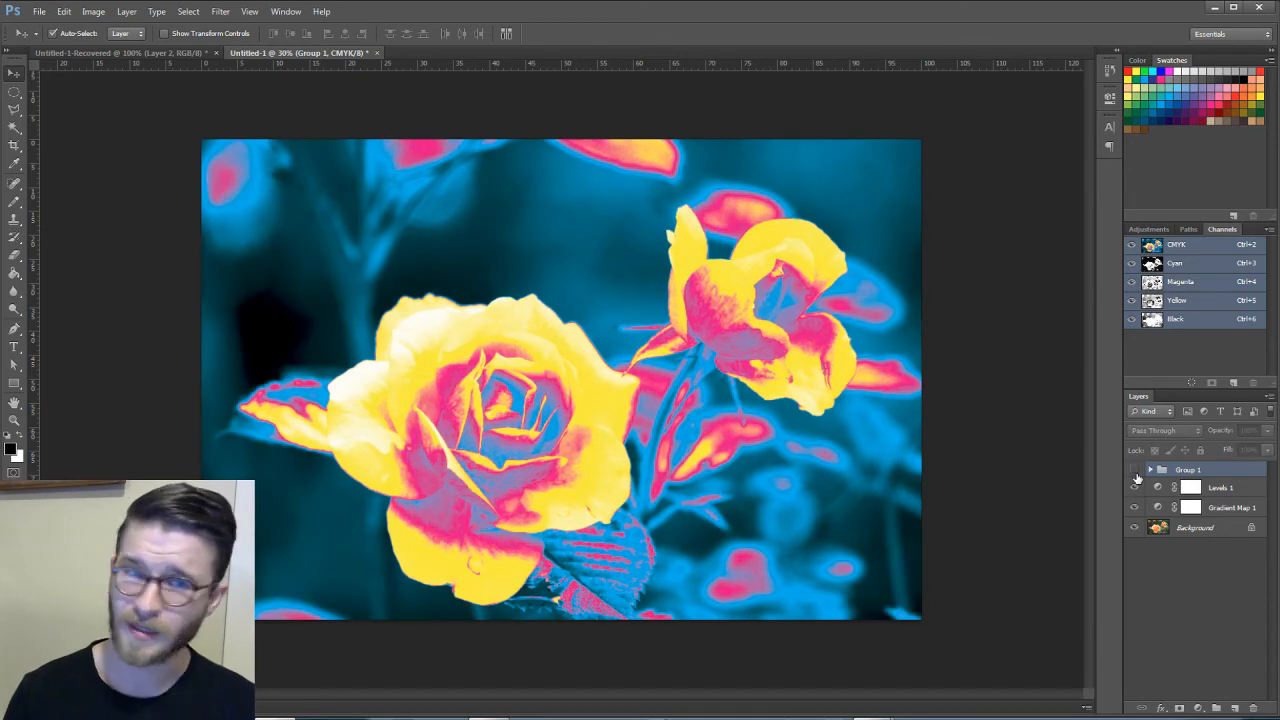
pyautogui.click(1136, 476)
pyautogui.click(1136, 476)
pyautogui.click(1136, 476)
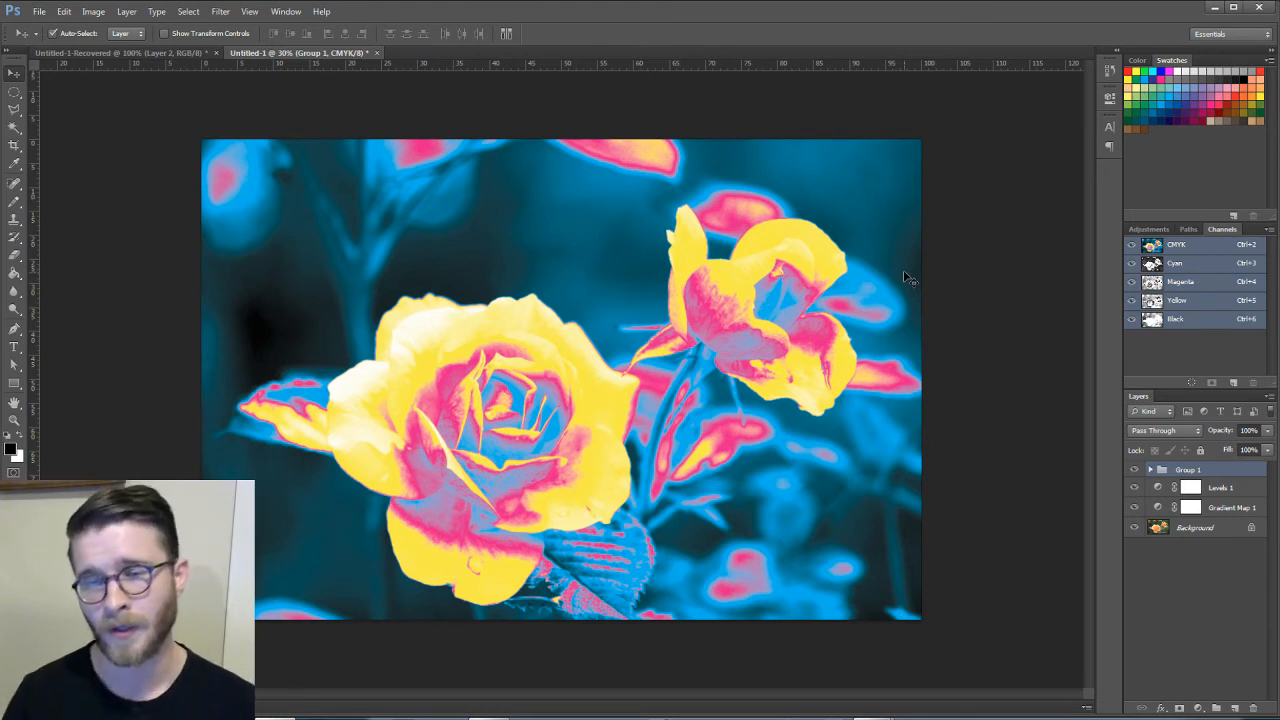
# Step: Expand Group 1 and lock the transparent pixels of Layer 4
pyautogui.click(1150, 470)
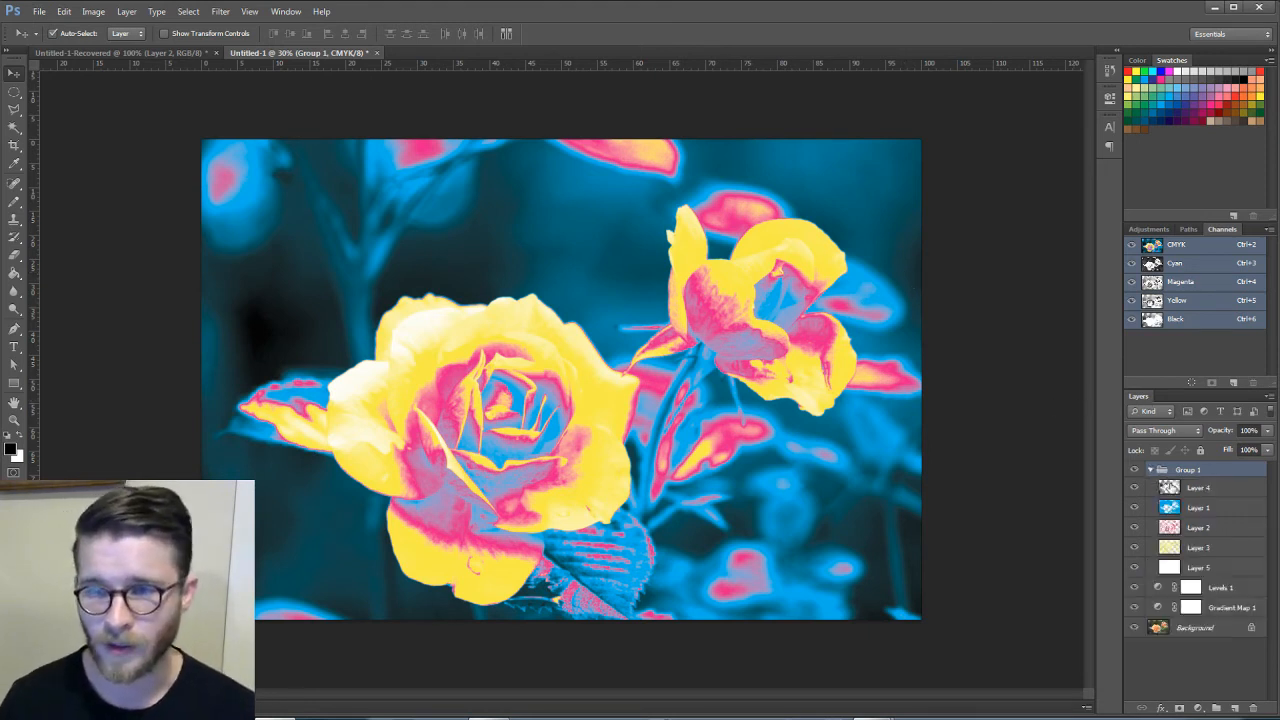
pyautogui.click(1190, 488)
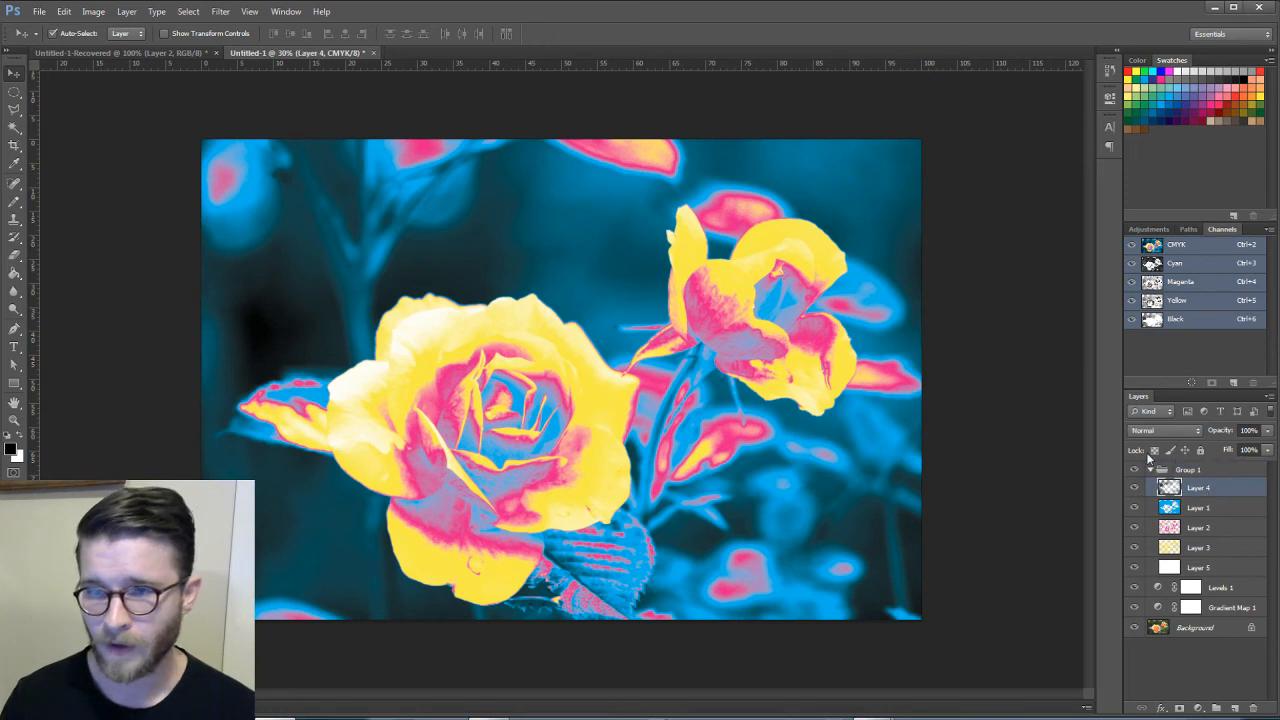
pyautogui.click(1155, 451)
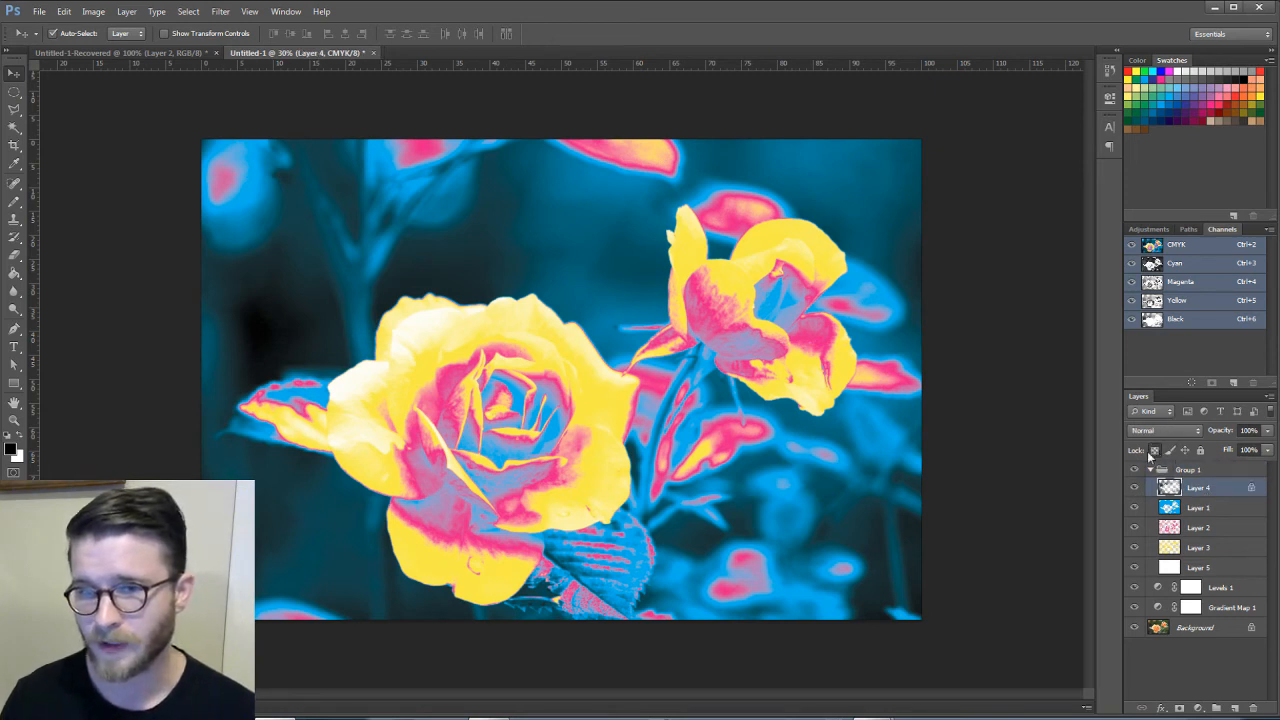
# Step: Lock the transparent pixels of Layer 1, Layer 2 and Layer 3 in Group 1
pyautogui.click(1235, 512)
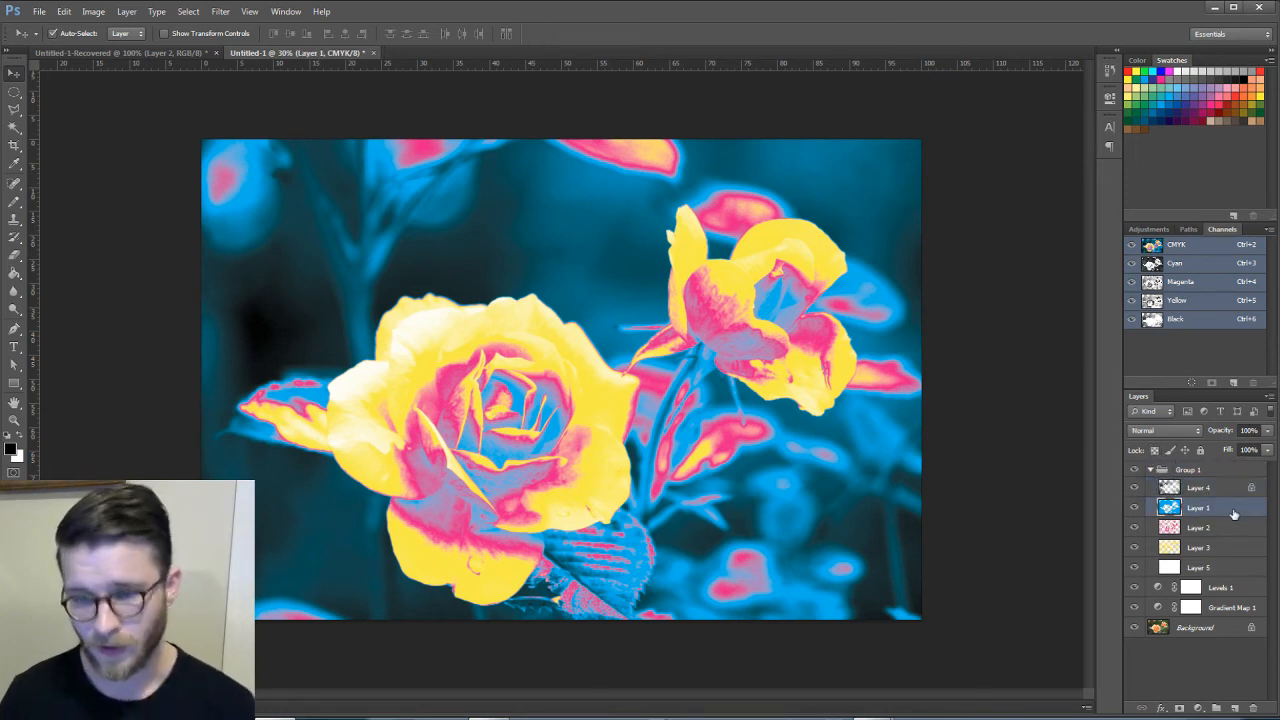
pyautogui.press('/')
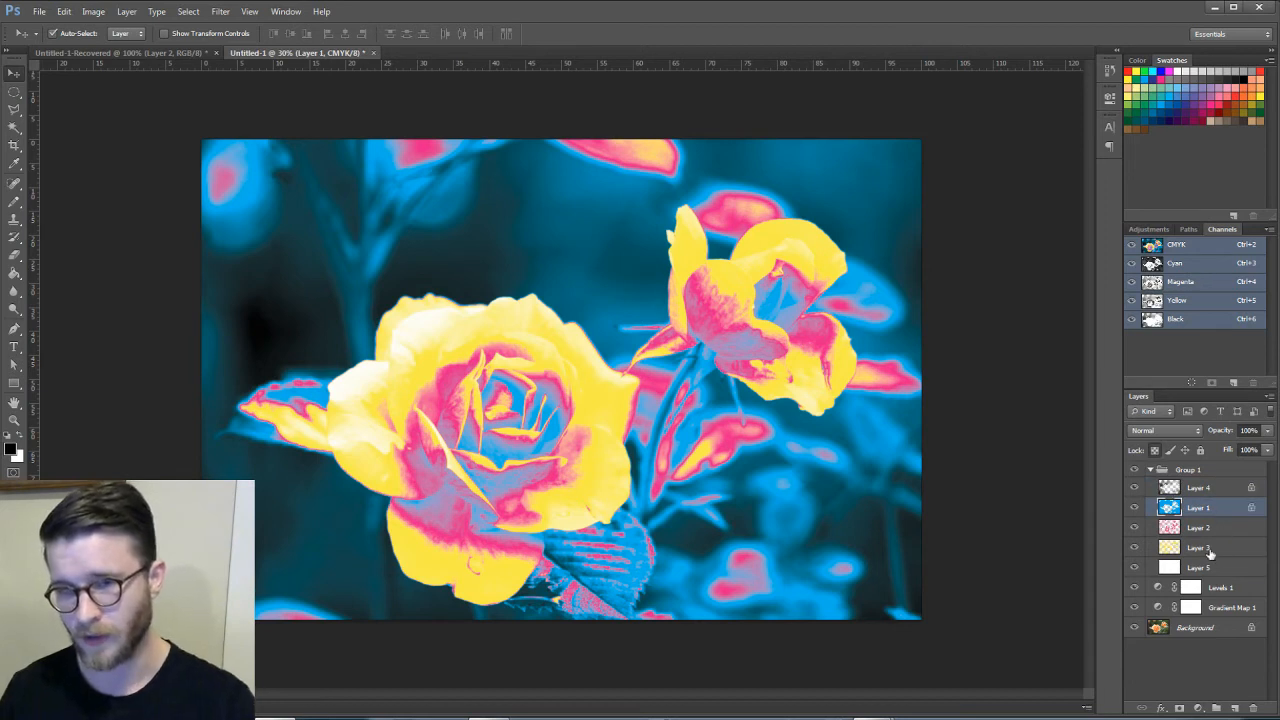
pyautogui.click(1212, 530)
pyautogui.press('/')
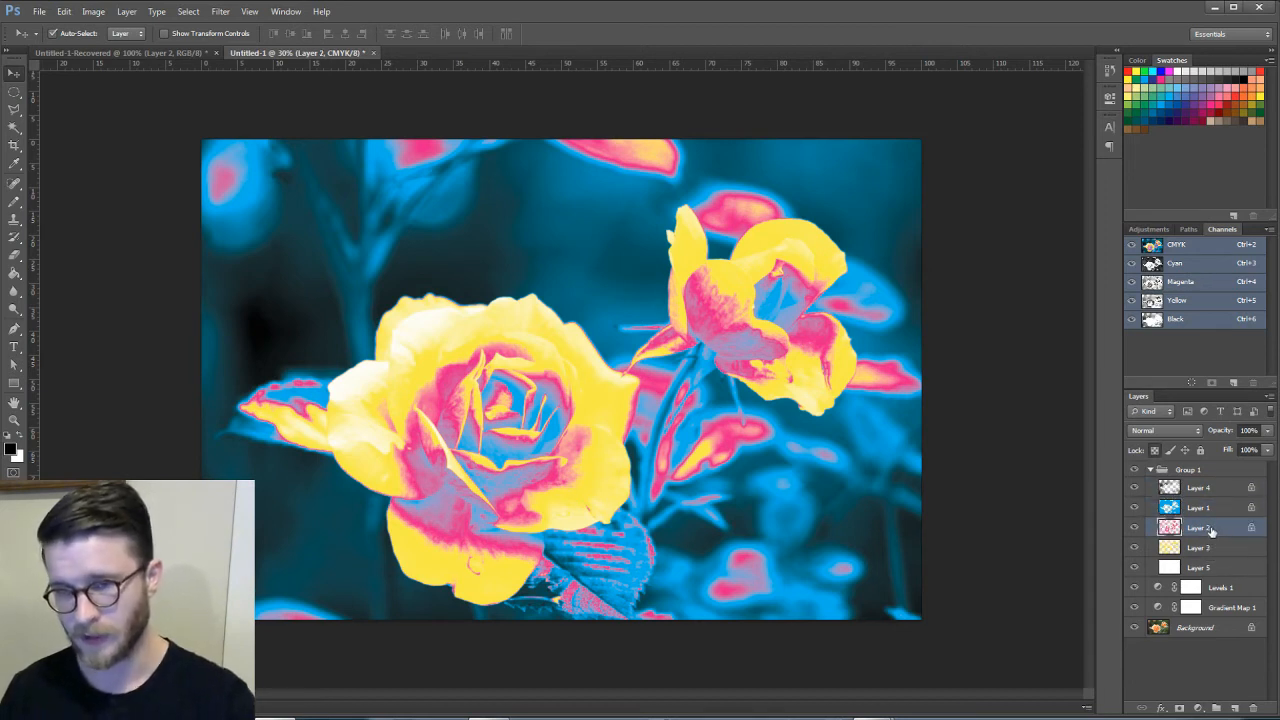
pyautogui.click(1207, 546)
pyautogui.click(1156, 450)
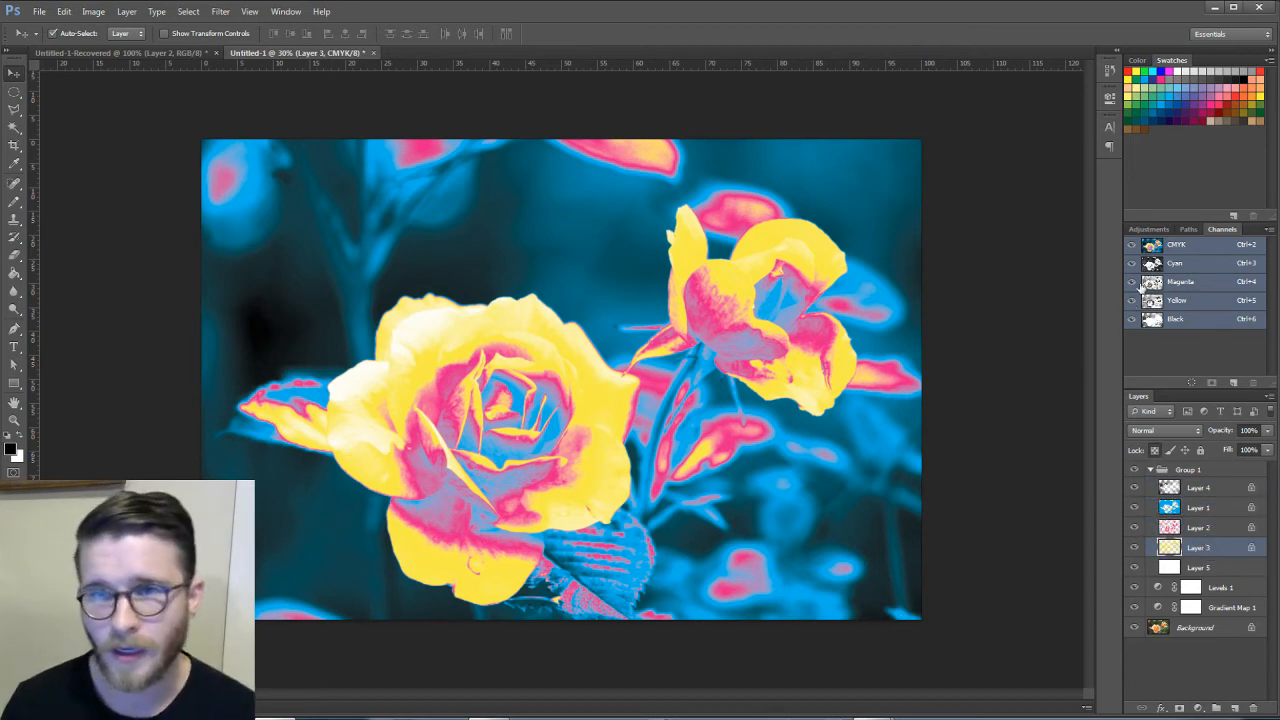
# Step: Fill the cyan Layer 1 with dark navy blue and the magenta Layer 2 with medium blue
pyautogui.click(1216, 508)
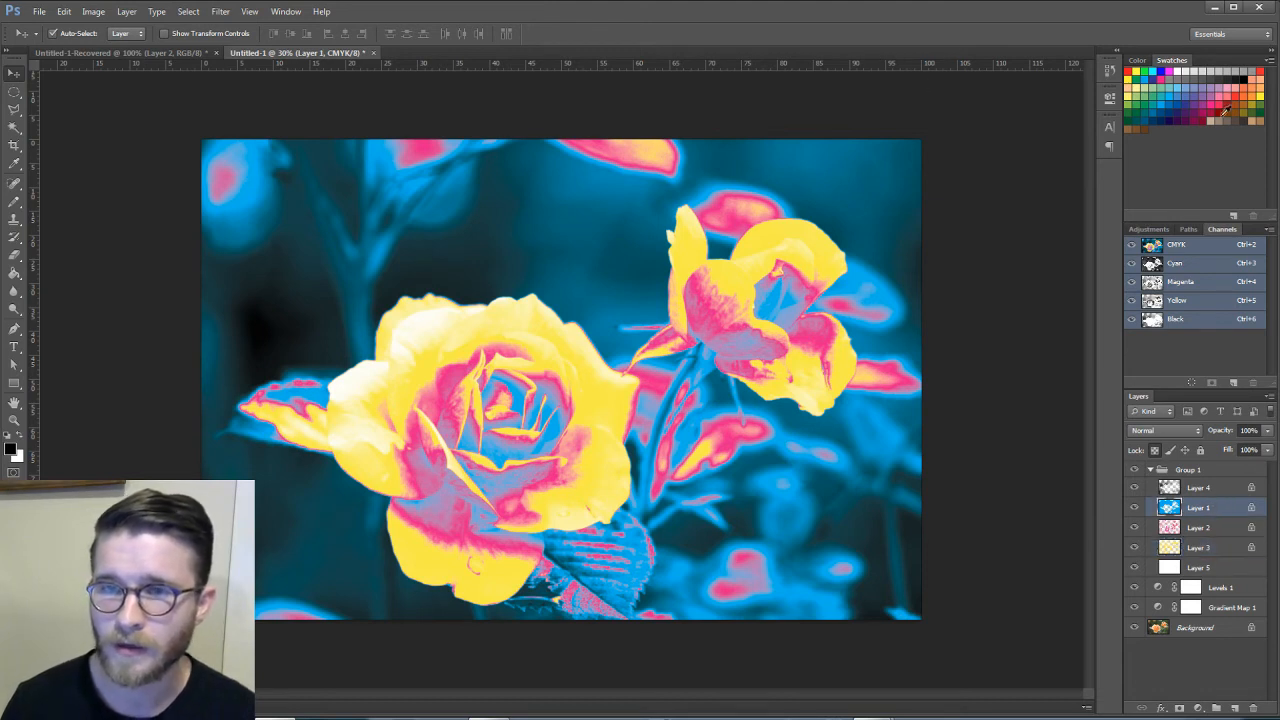
pyautogui.click(1168, 121)
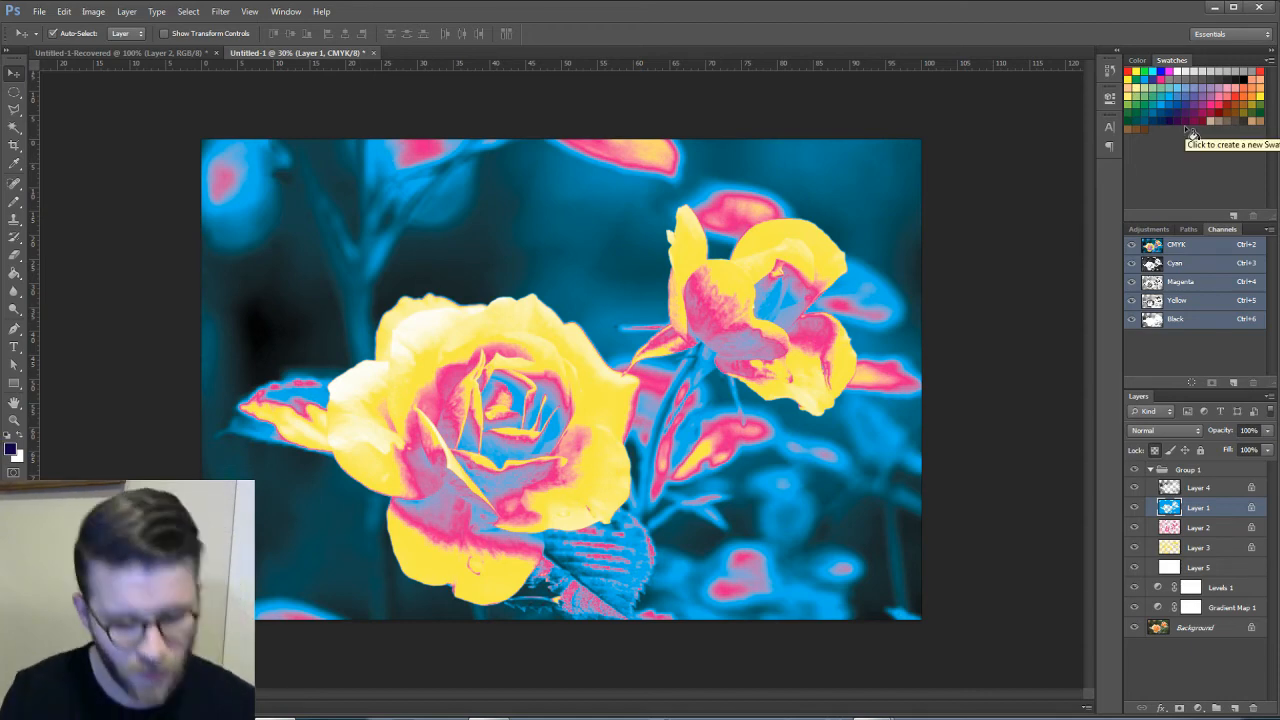
pyautogui.hotkey('alt', 'BackSpace')
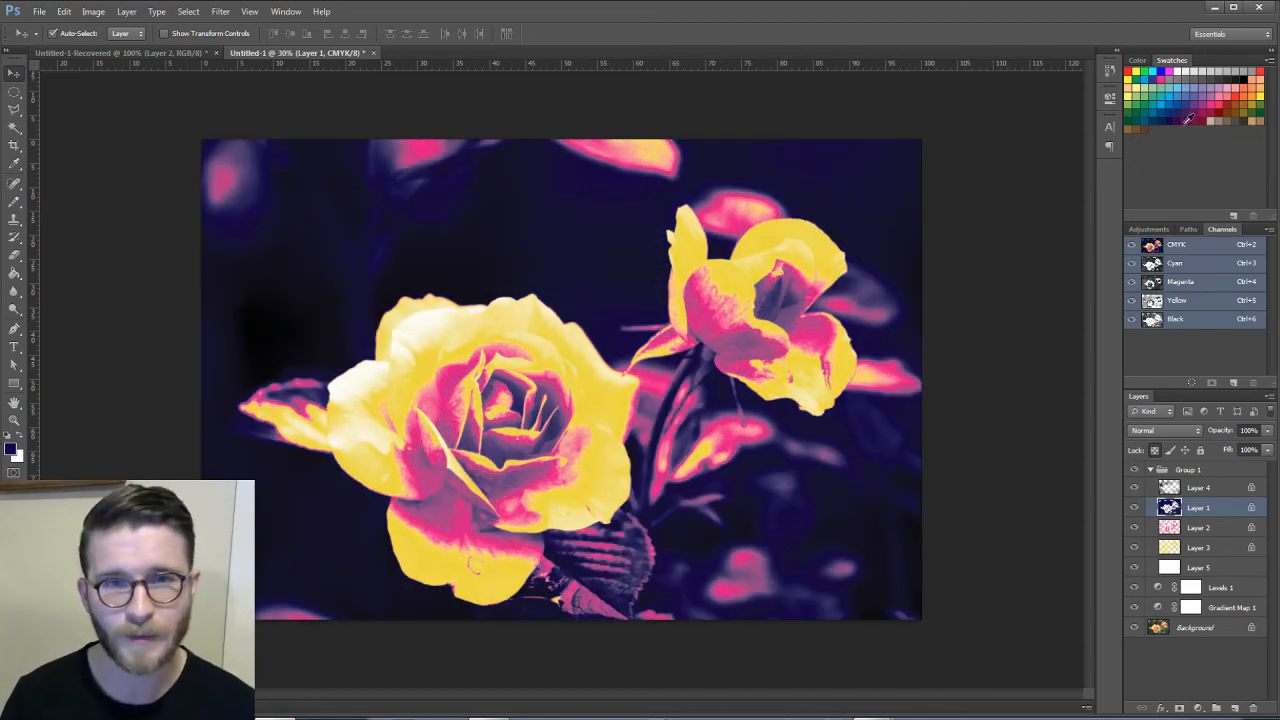
pyautogui.click(1204, 532)
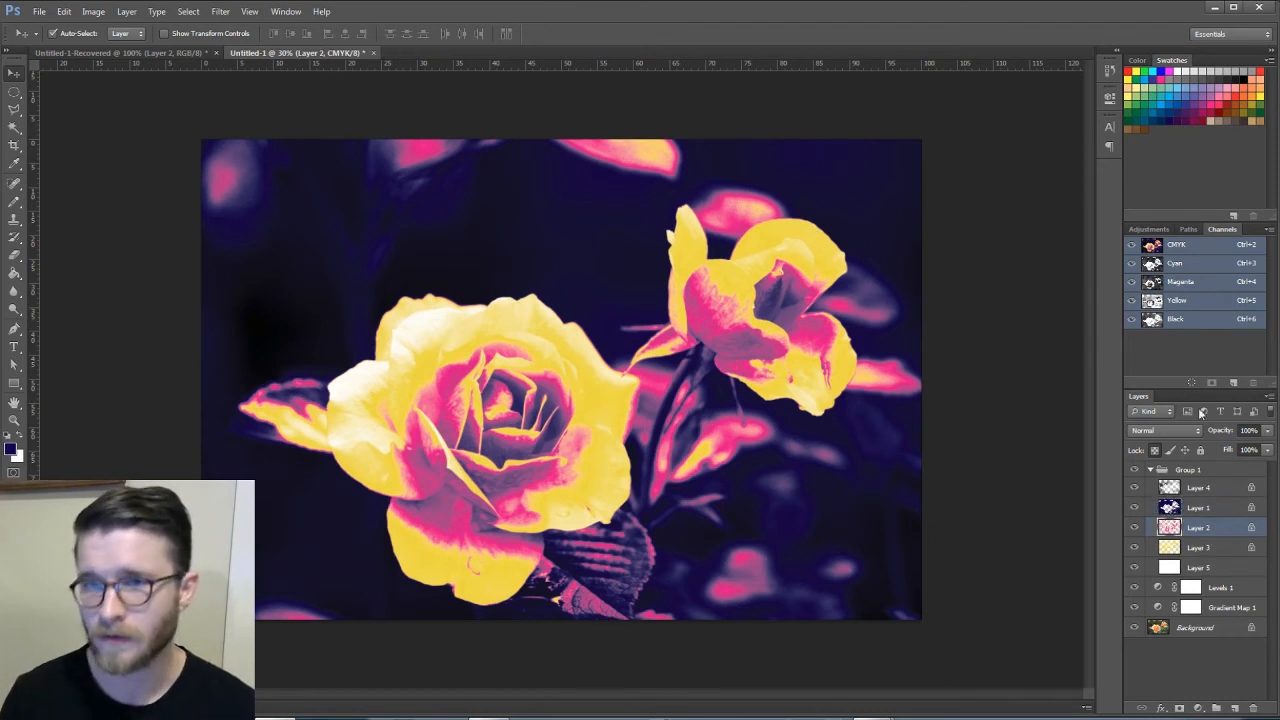
pyautogui.click(1169, 104)
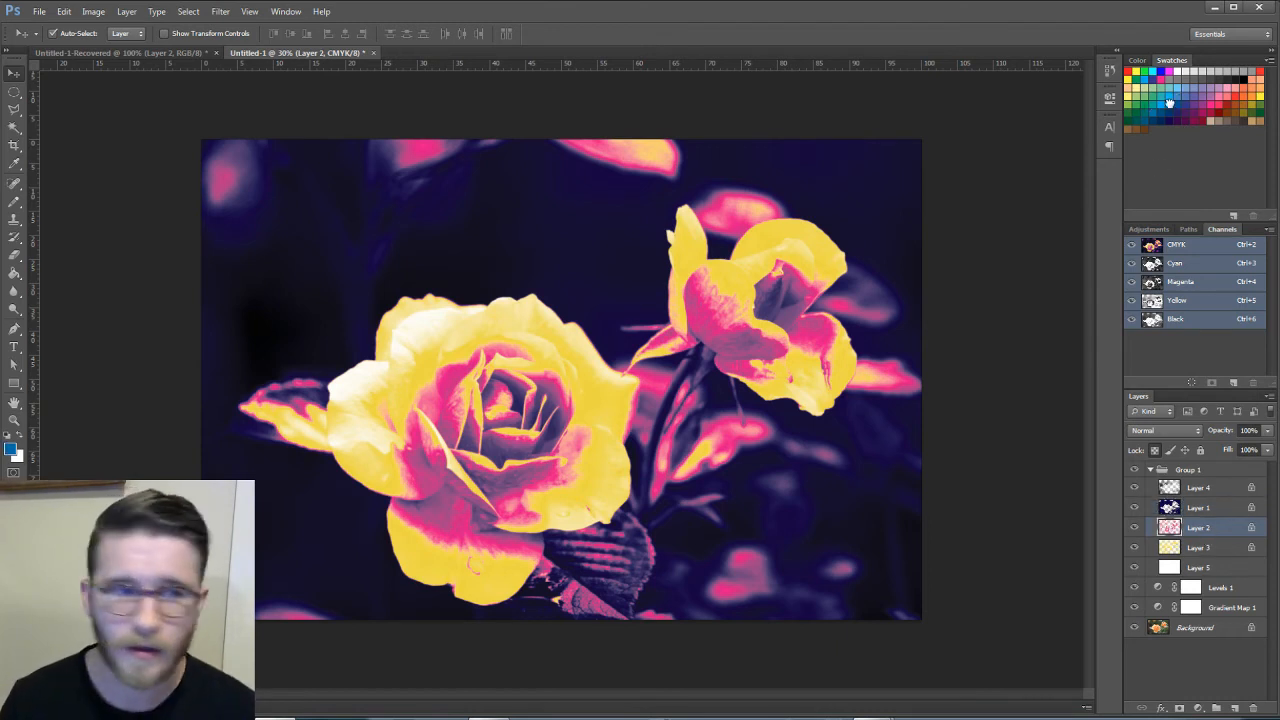
pyautogui.hotkey('alt', 'BackSpace')
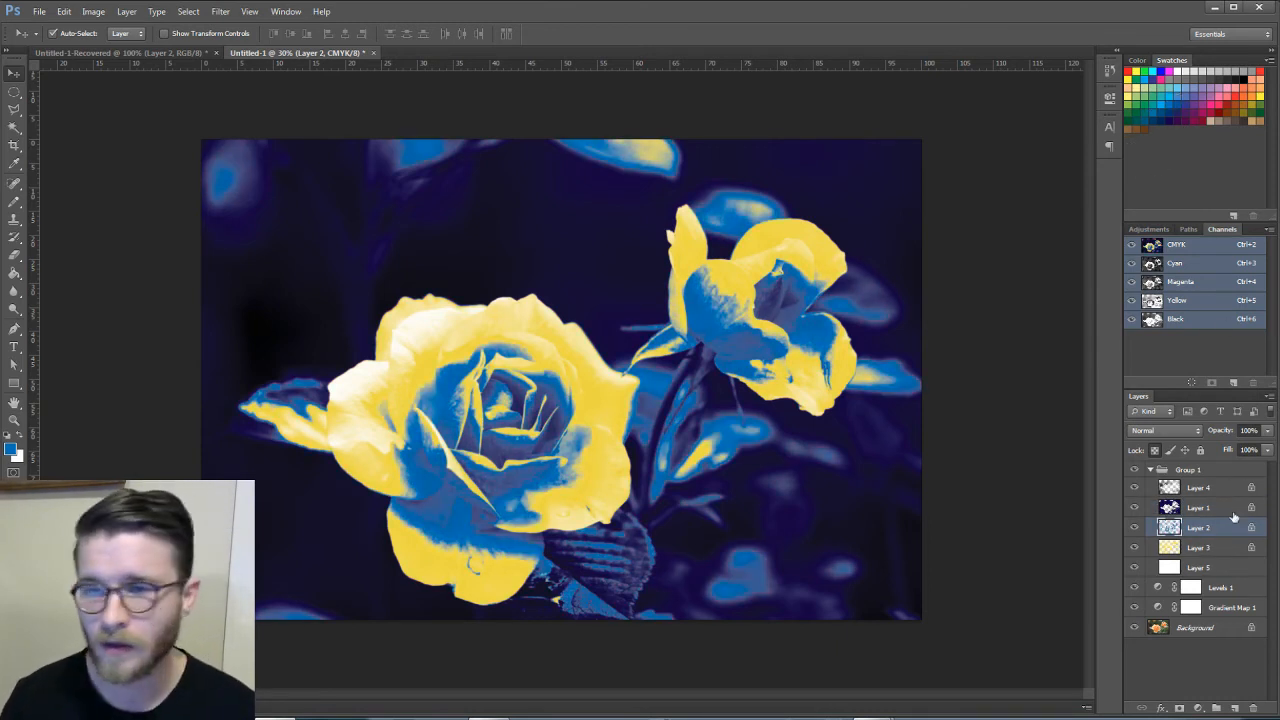
# Step: Fill the yellow Layer 3 with light sky blue
pyautogui.click(1206, 549)
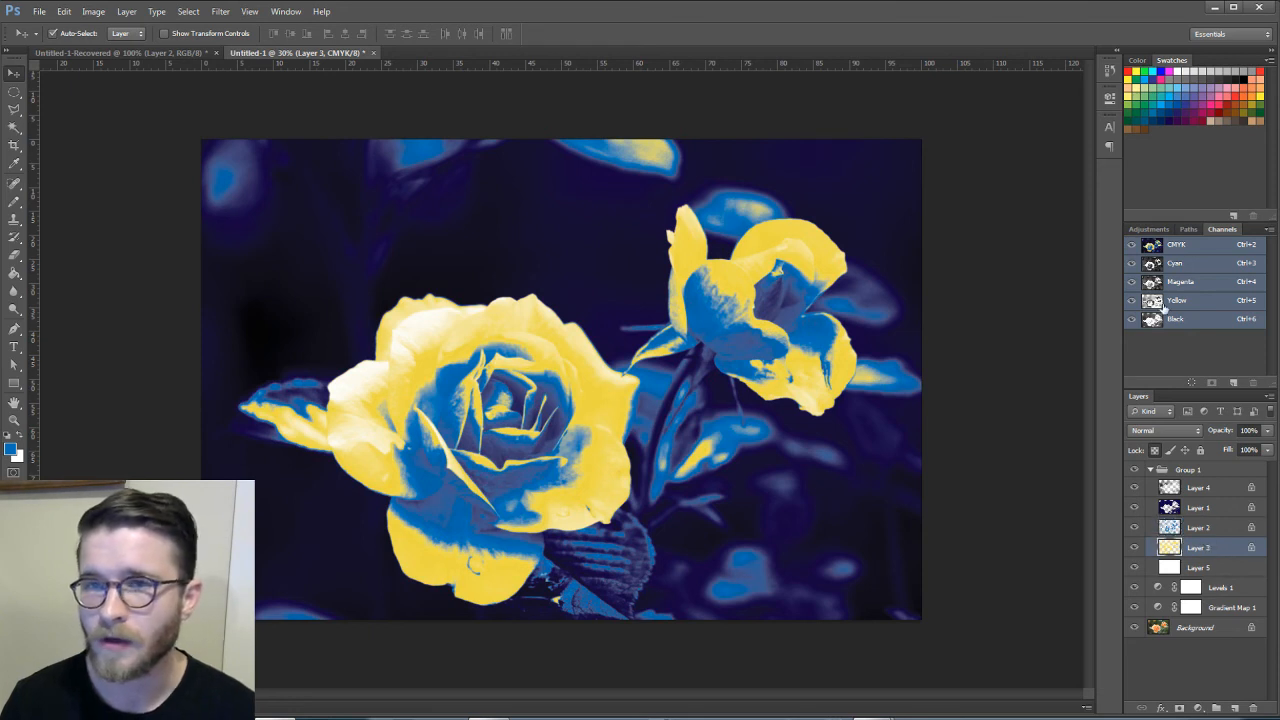
pyautogui.click(1183, 82)
pyautogui.hotkey('alt', 'BackSpace')
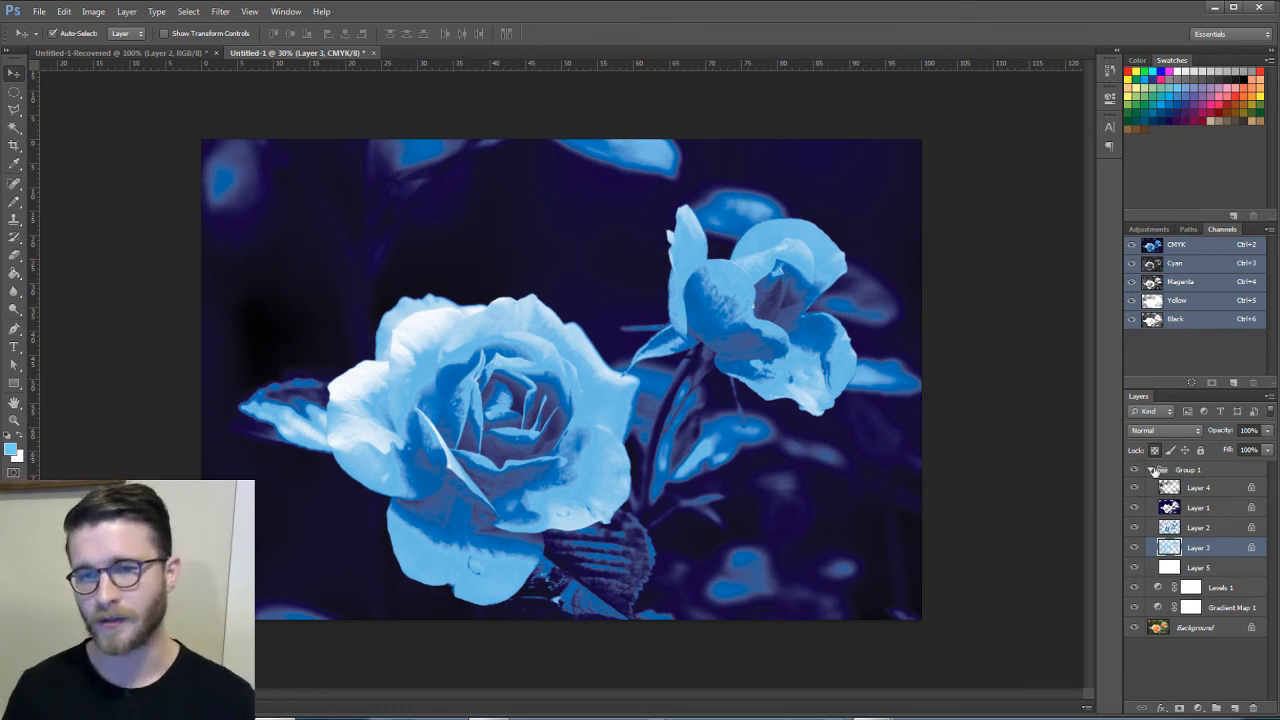
# Step: Hide the Levels, Gradient Map and Background layers, and briefly toggle Layers 2, 1 and 4 to check each one's contribution
pyautogui.moveTo(1134, 588); pyautogui.dragTo(1143, 642)
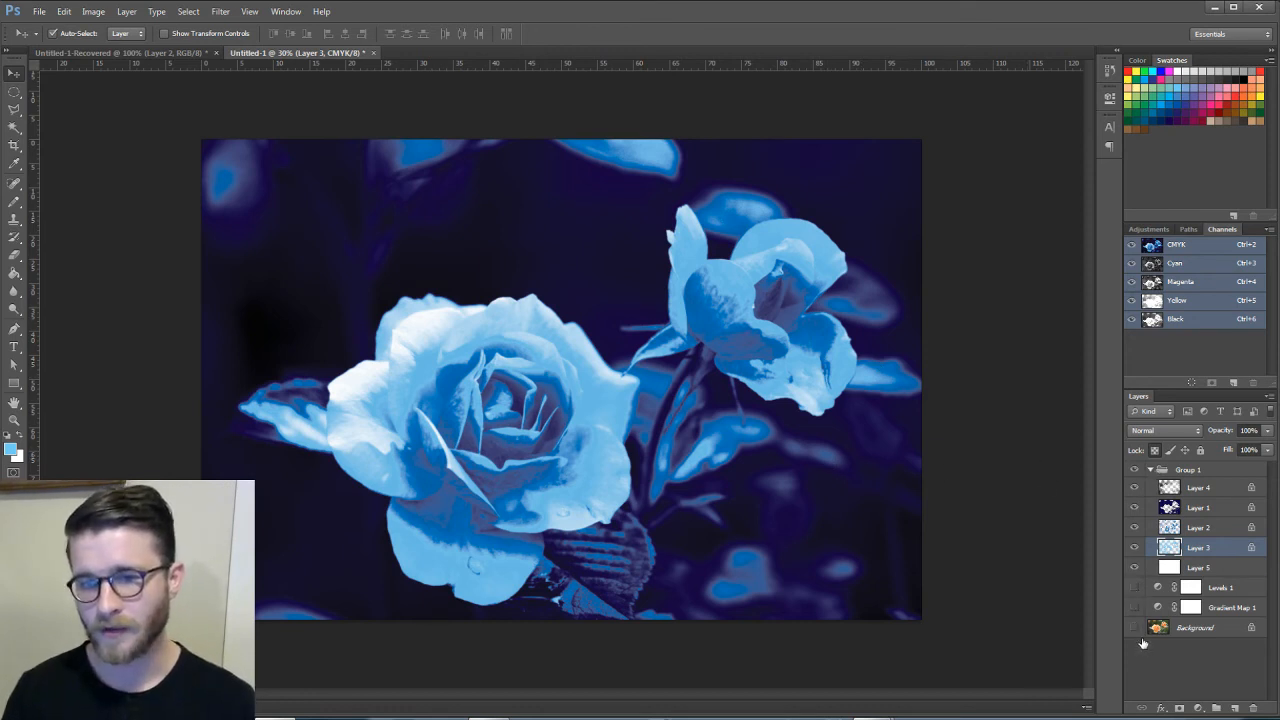
pyautogui.click(1133, 527)
pyautogui.click(1133, 527)
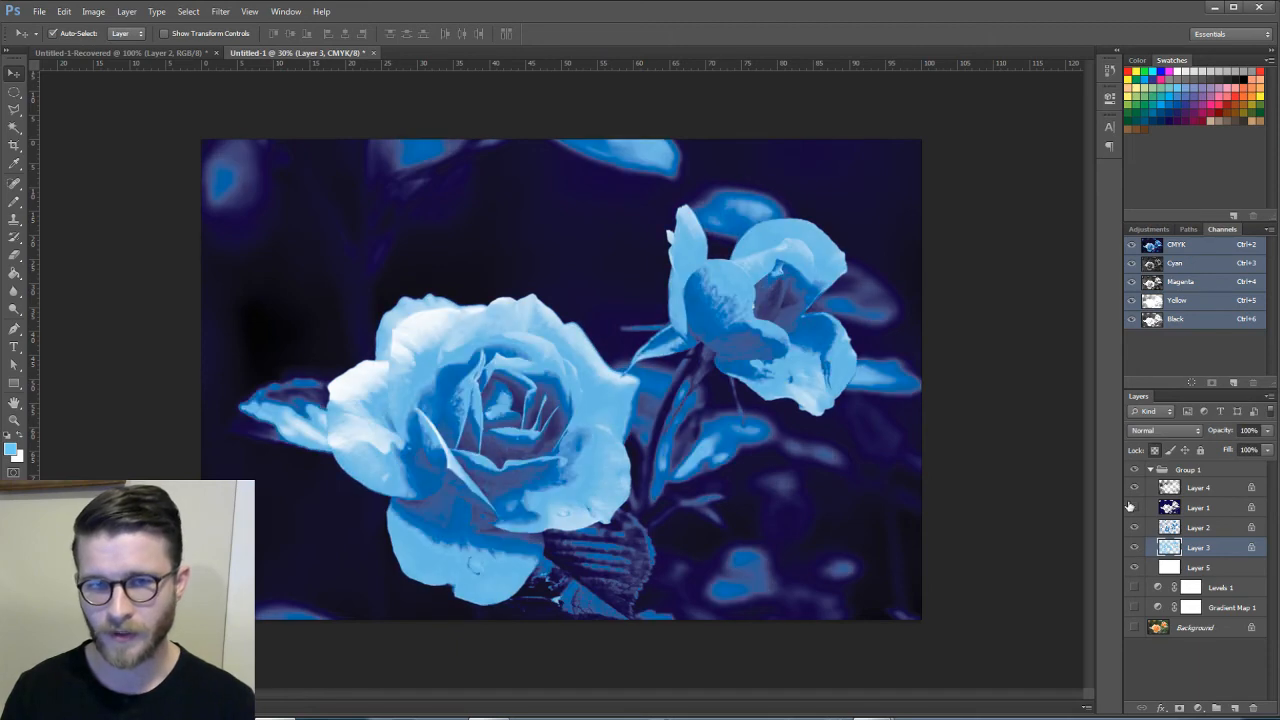
pyautogui.click(1134, 507)
pyautogui.click(1134, 507)
pyautogui.click(1134, 488)
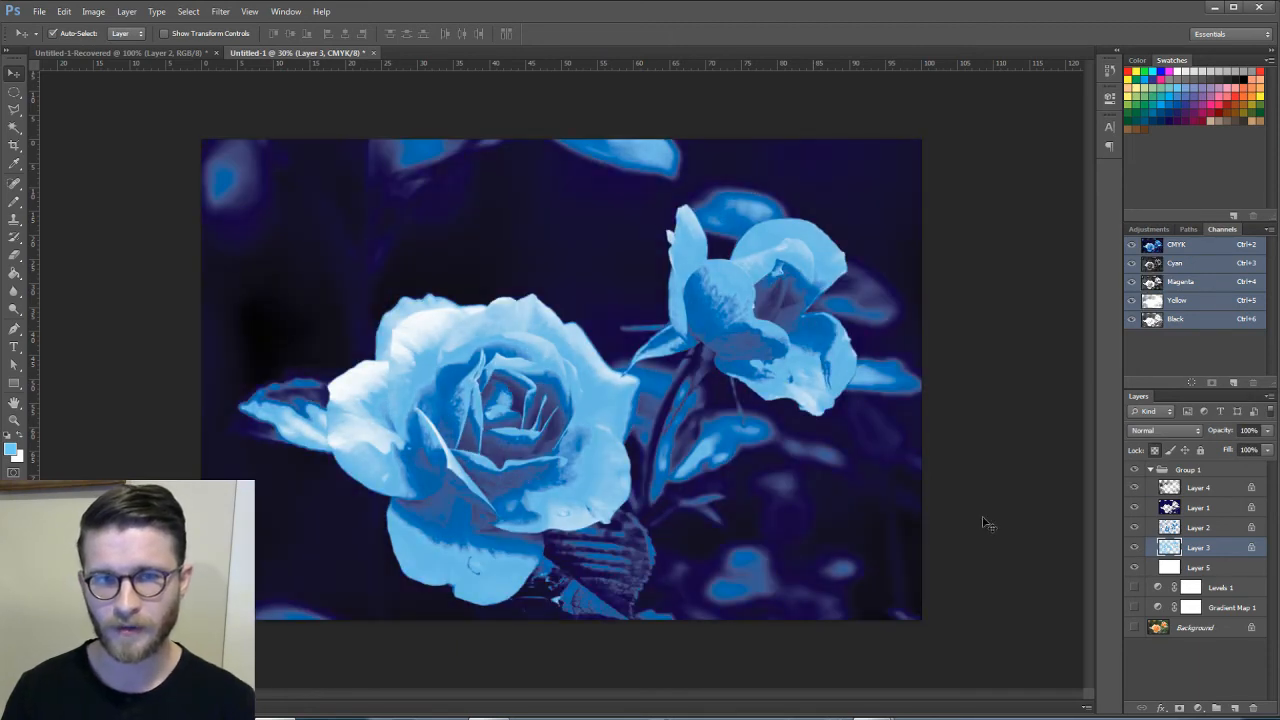
# Step: Collapse Group 1, duplicate it and expand the duplicate
pyautogui.click(1151, 470)
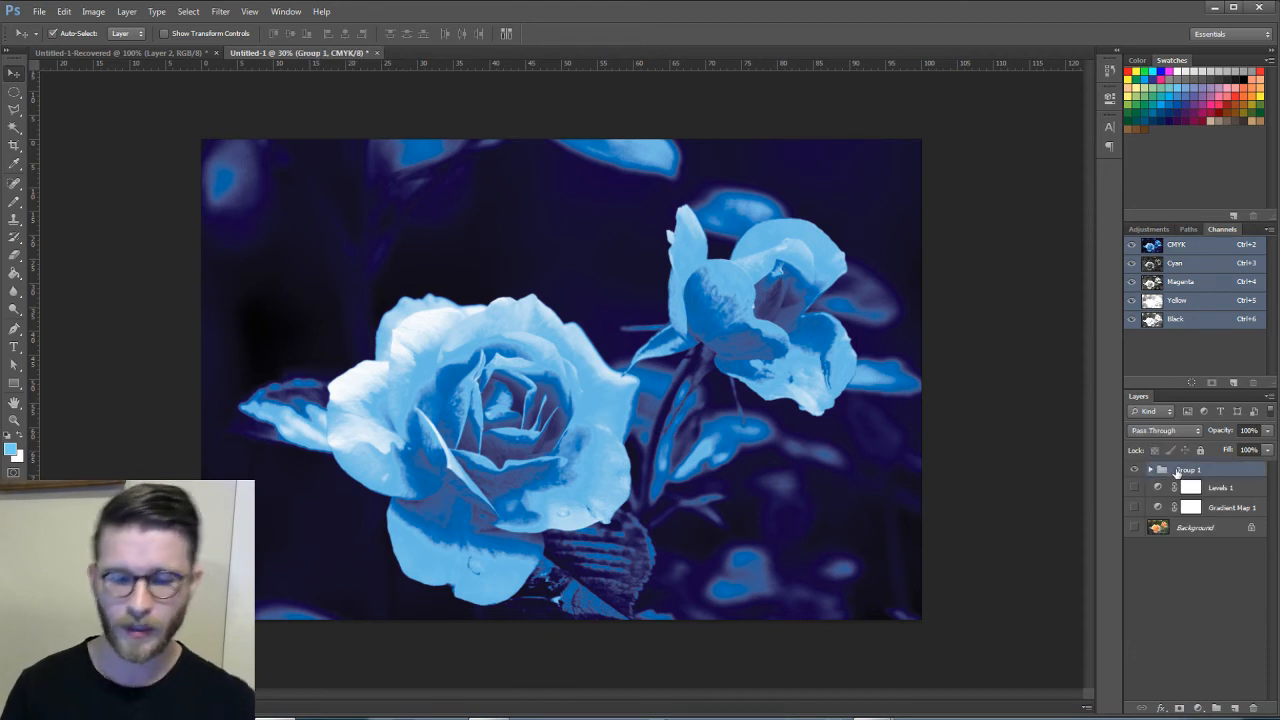
pyautogui.hotkey('ctrl', 'j')
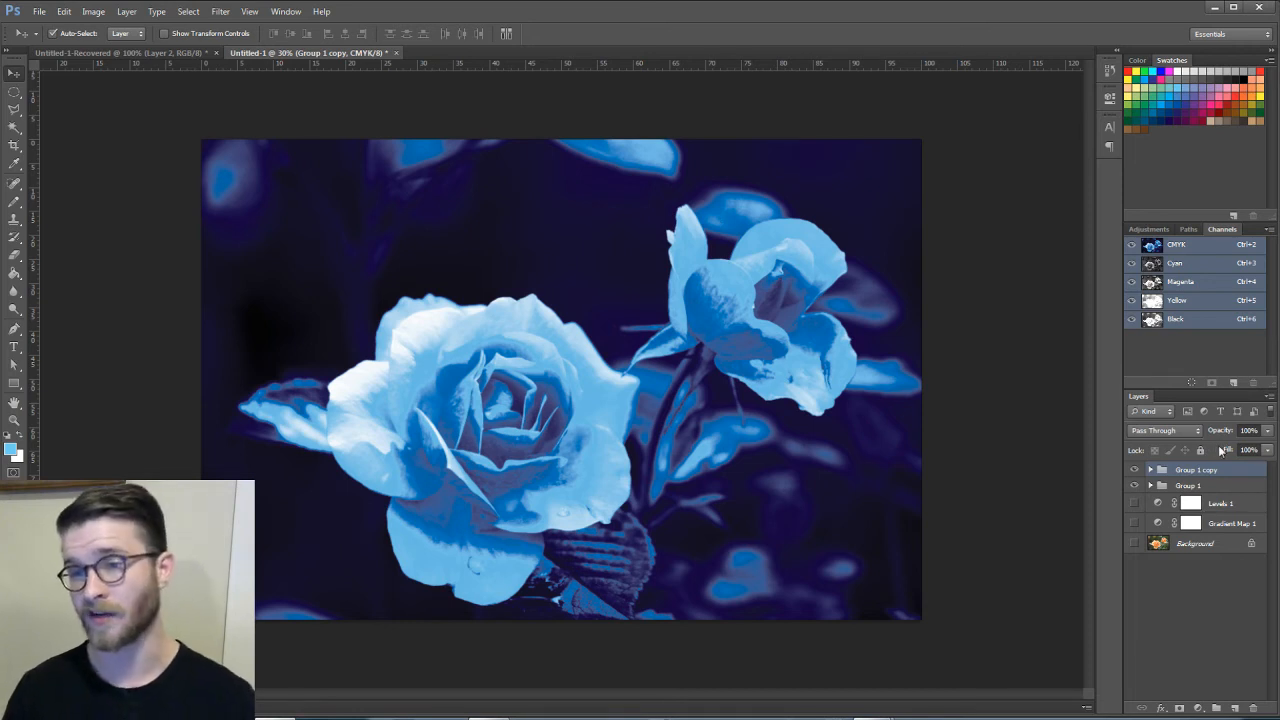
pyautogui.click(1152, 471)
# Step: Fill Layer 1 of the duplicated group with dark grey
pyautogui.click(1197, 508)
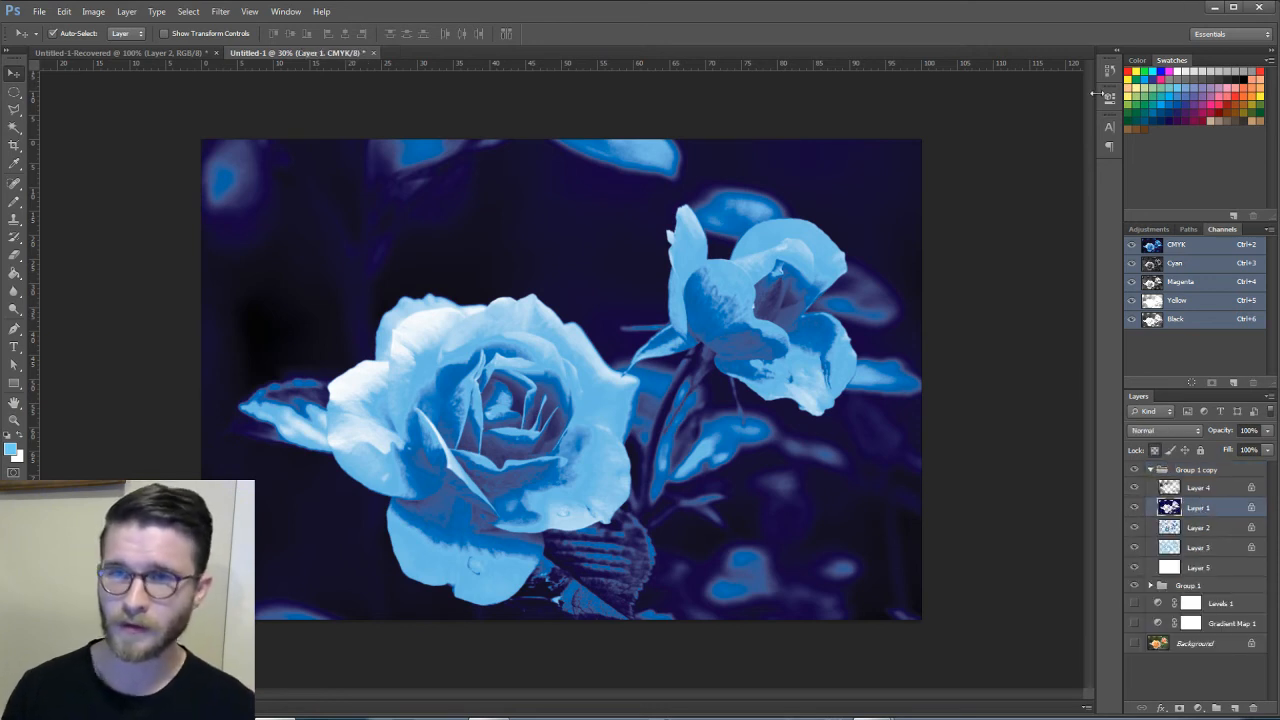
pyautogui.click(1217, 74)
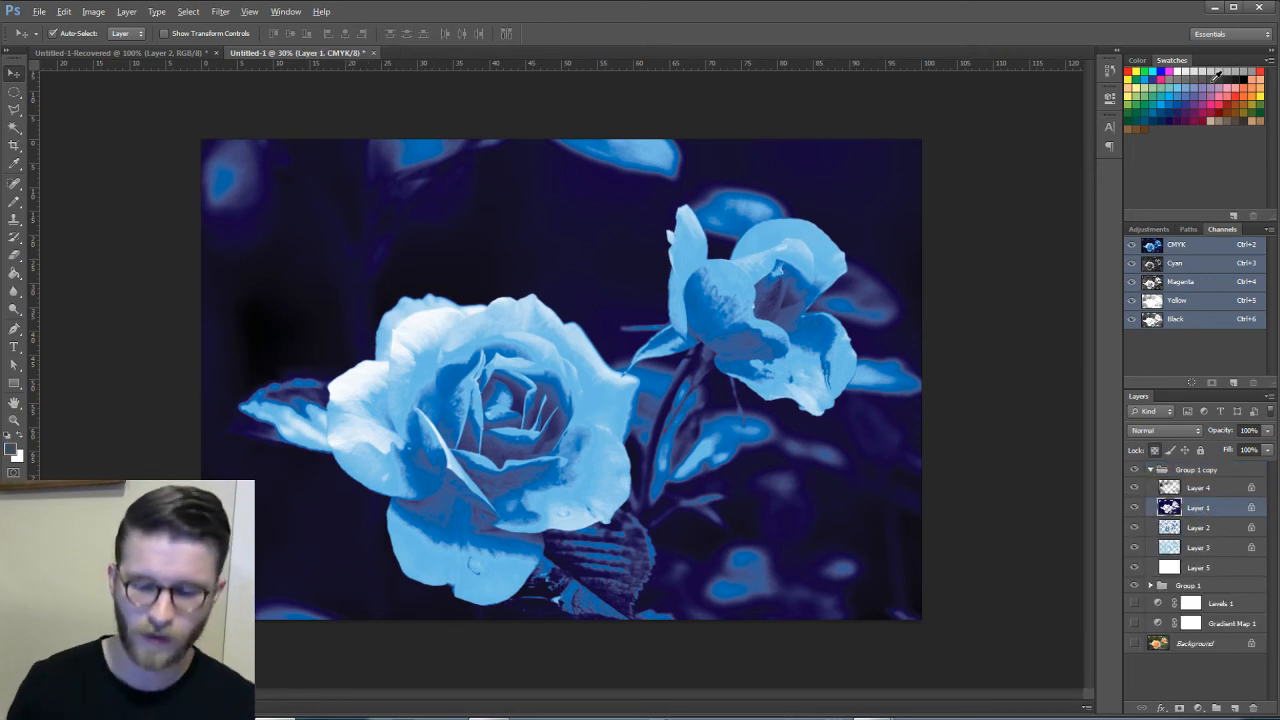
pyautogui.hotkey('alt', 'BackSpace')
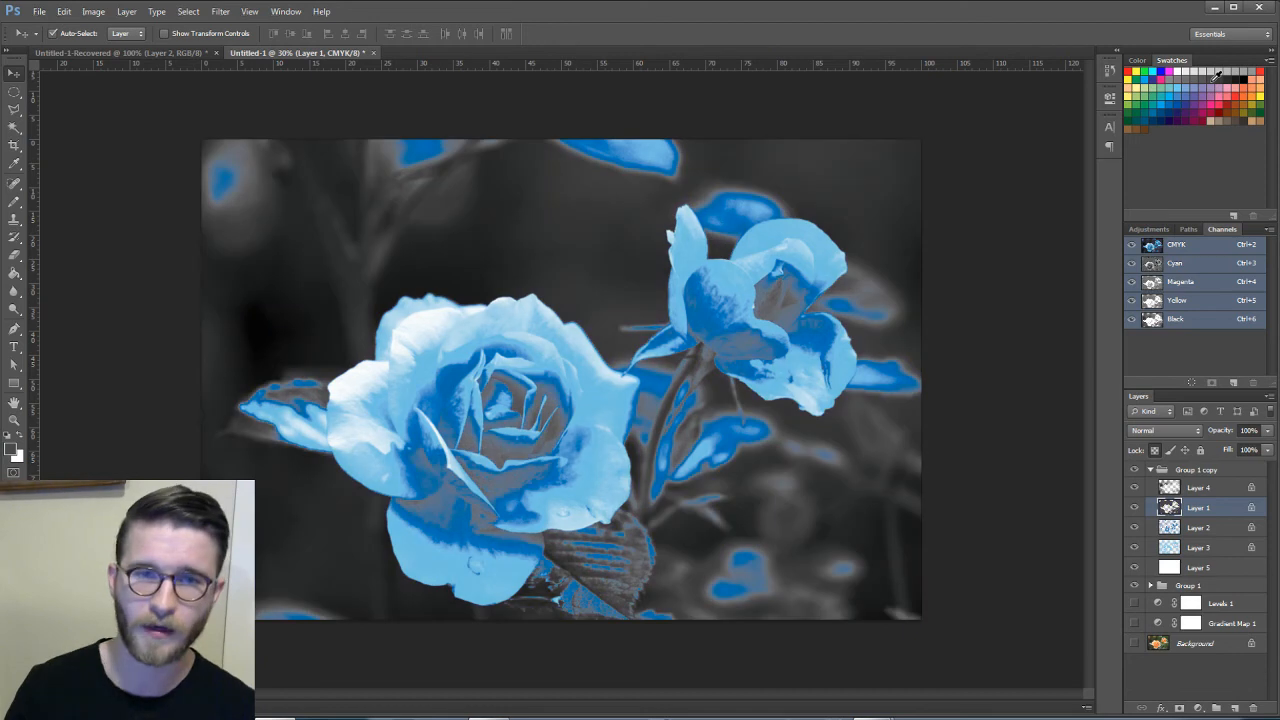
# Step: Try dark red on Layer 2 of the duplicated group, and refill the layer with bright orange-red
pyautogui.click(1209, 529)
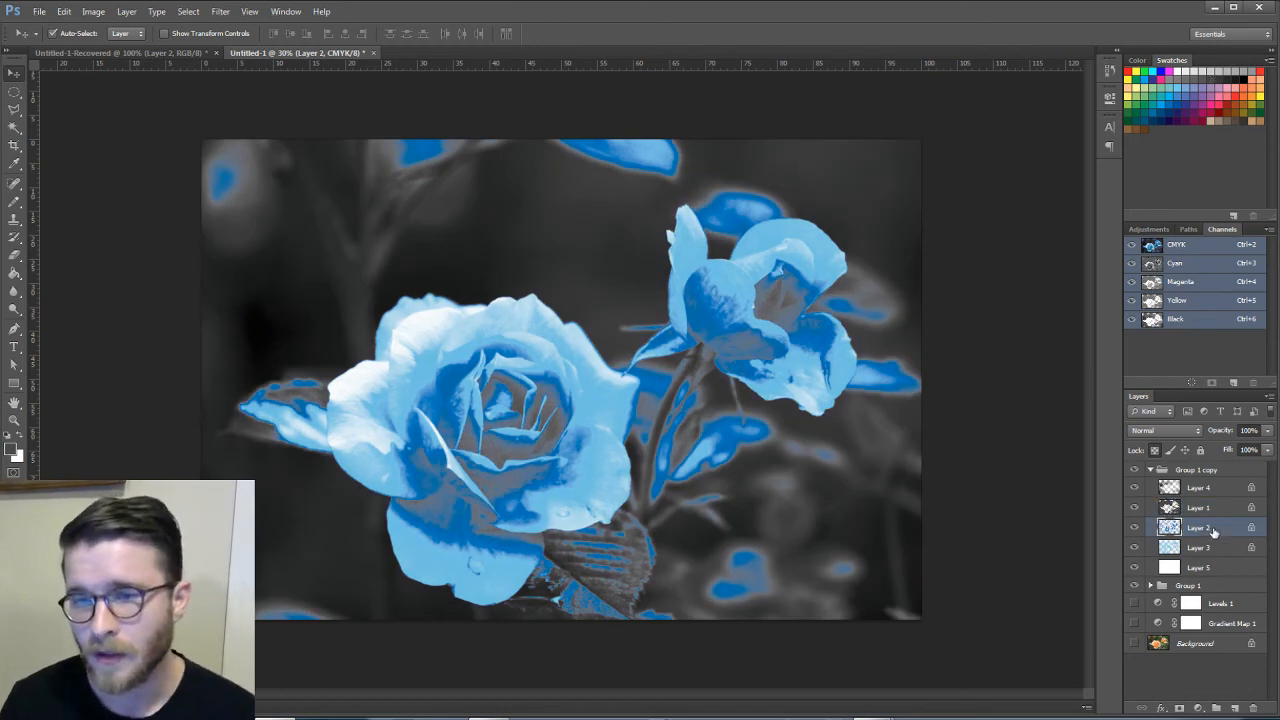
pyautogui.click(1230, 102)
pyautogui.hotkey('alt', 'BackSpace')
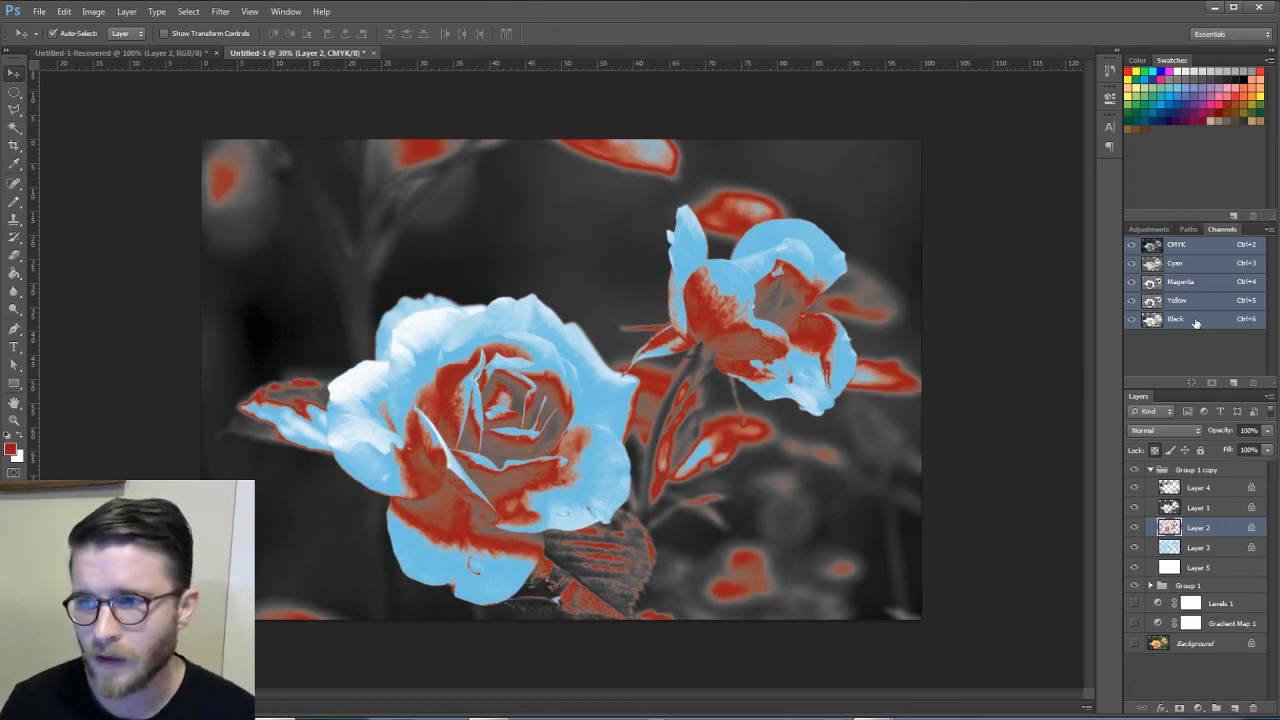
pyautogui.click(1222, 93)
pyautogui.hotkey('alt', 'BackSpace')
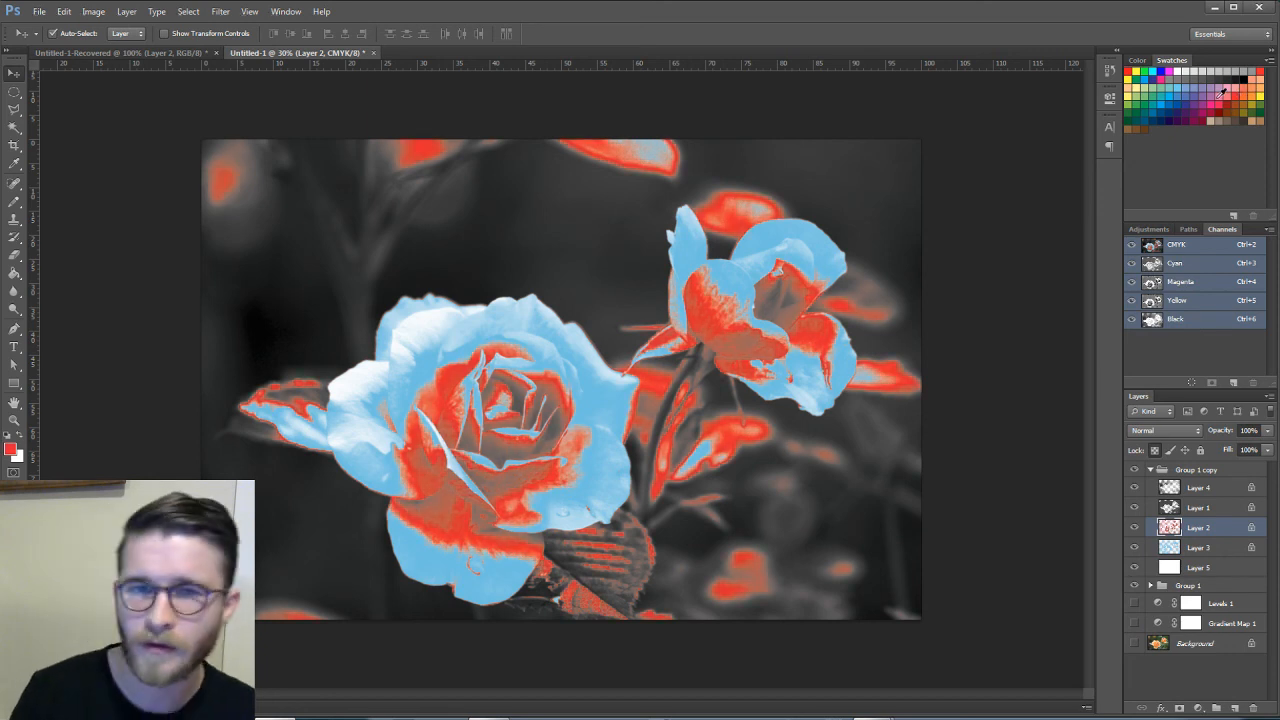
# Step: Try a pale grey on Layer 3 of the duplicated group, and refill the layer with light pink
pyautogui.click(1196, 549)
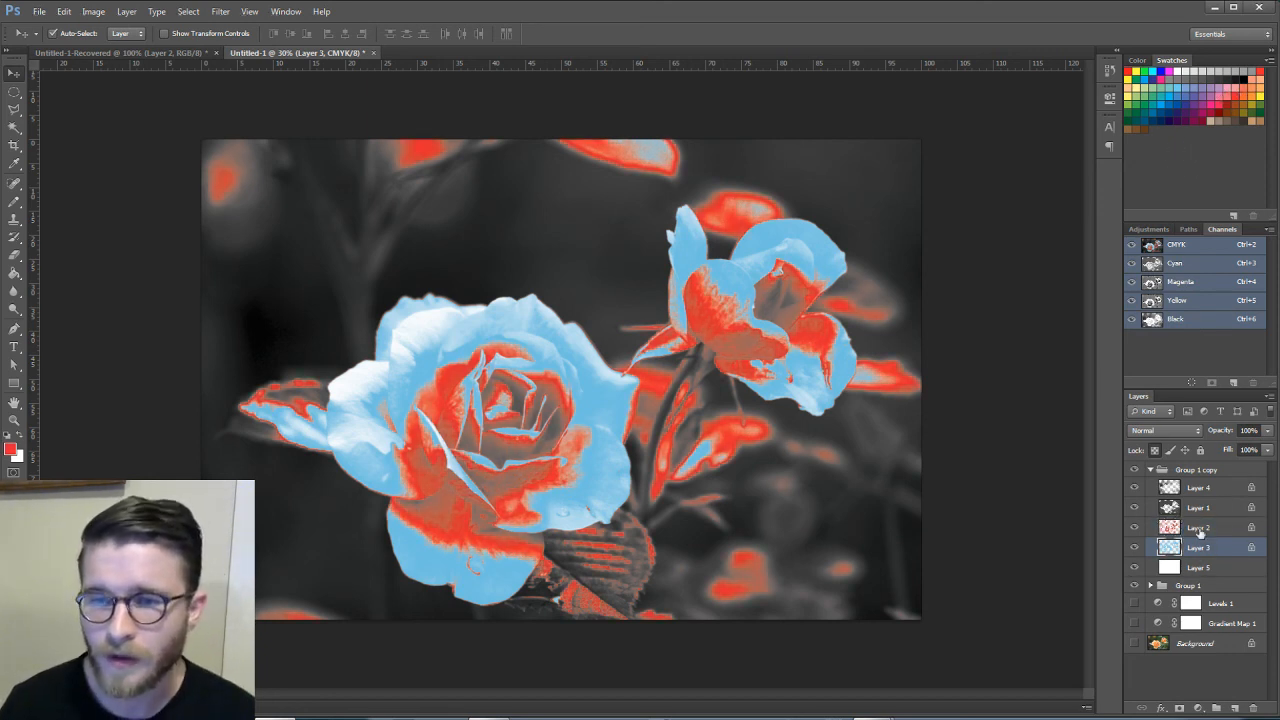
pyautogui.click(1205, 69)
pyautogui.hotkey('alt', 'BackSpace')
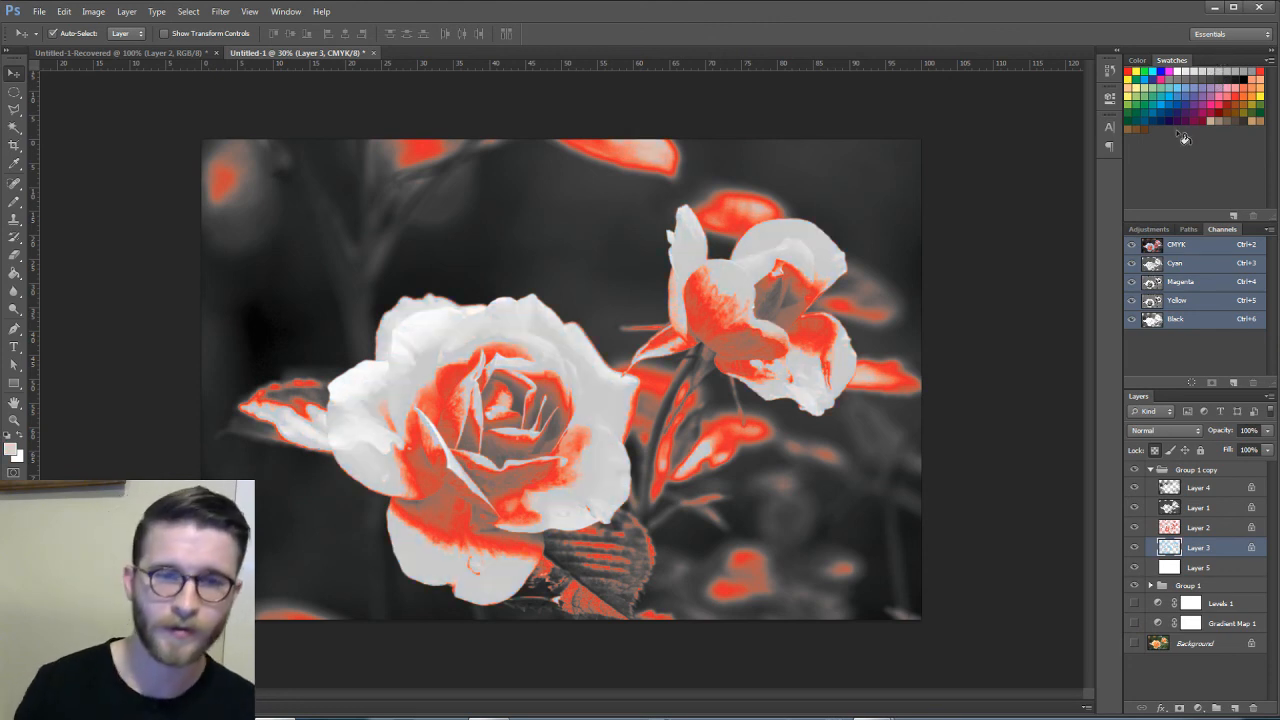
pyautogui.click(1240, 82)
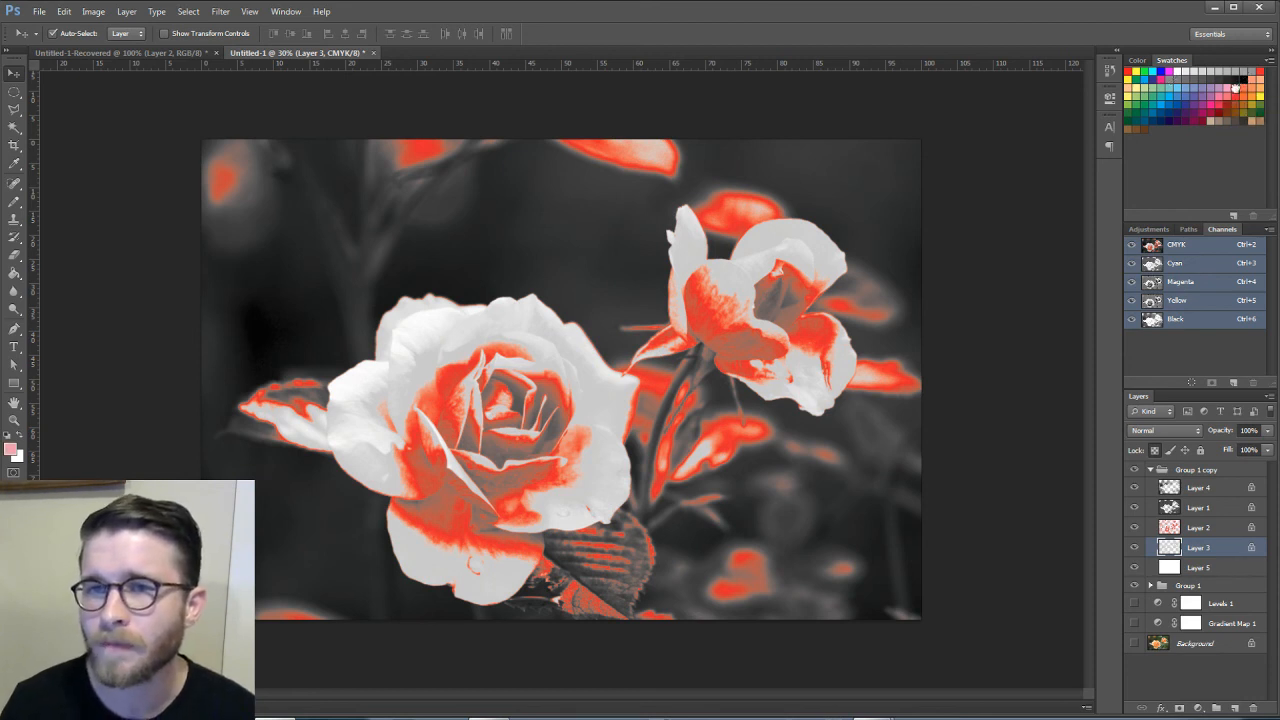
pyautogui.hotkey('alt', 'BackSpace')
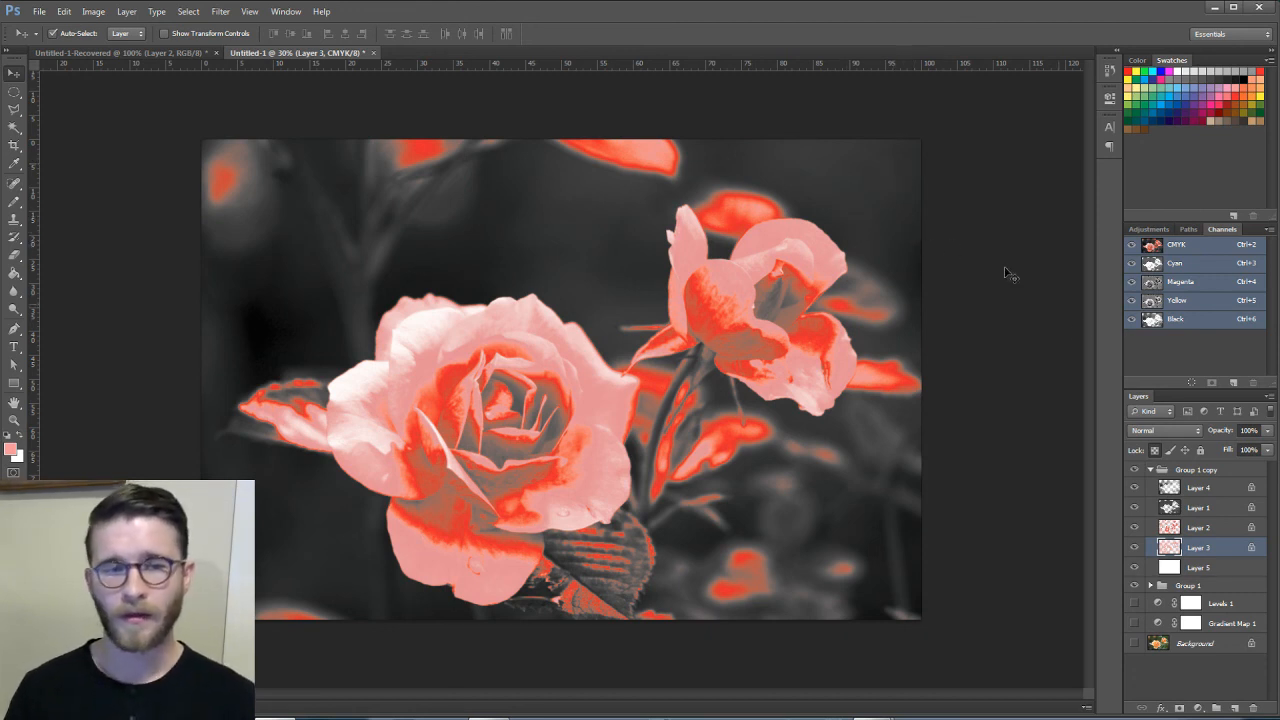
# Step: Collapse the duplicated group and toggle its visibility to compare the red version with the blue one, leaving it visible
pyautogui.click(1150, 469)
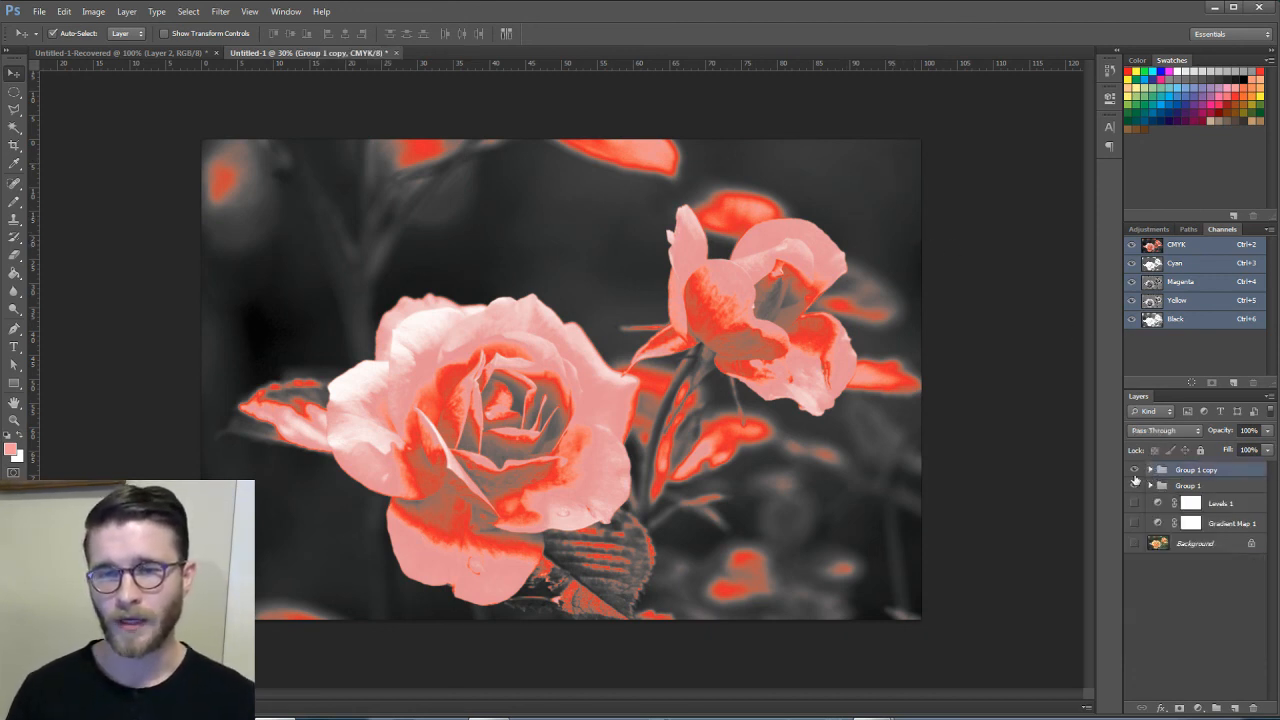
pyautogui.click(1134, 469)
pyautogui.click(1134, 469)
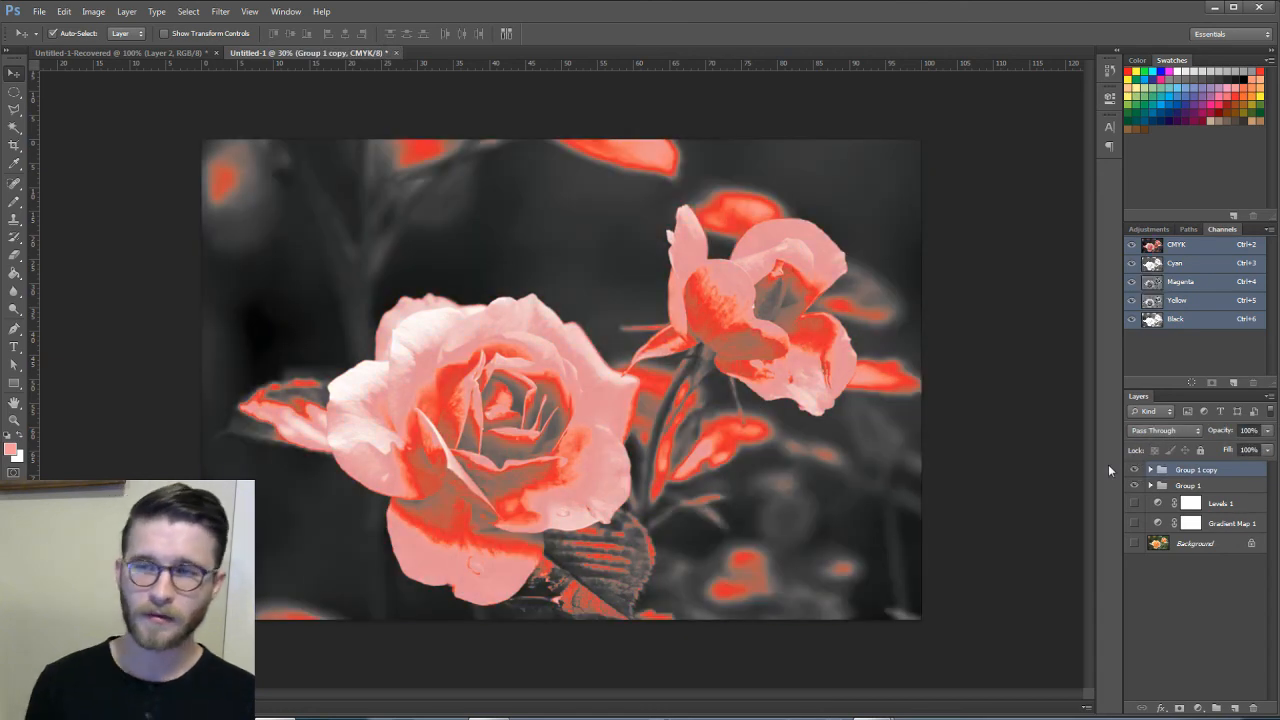